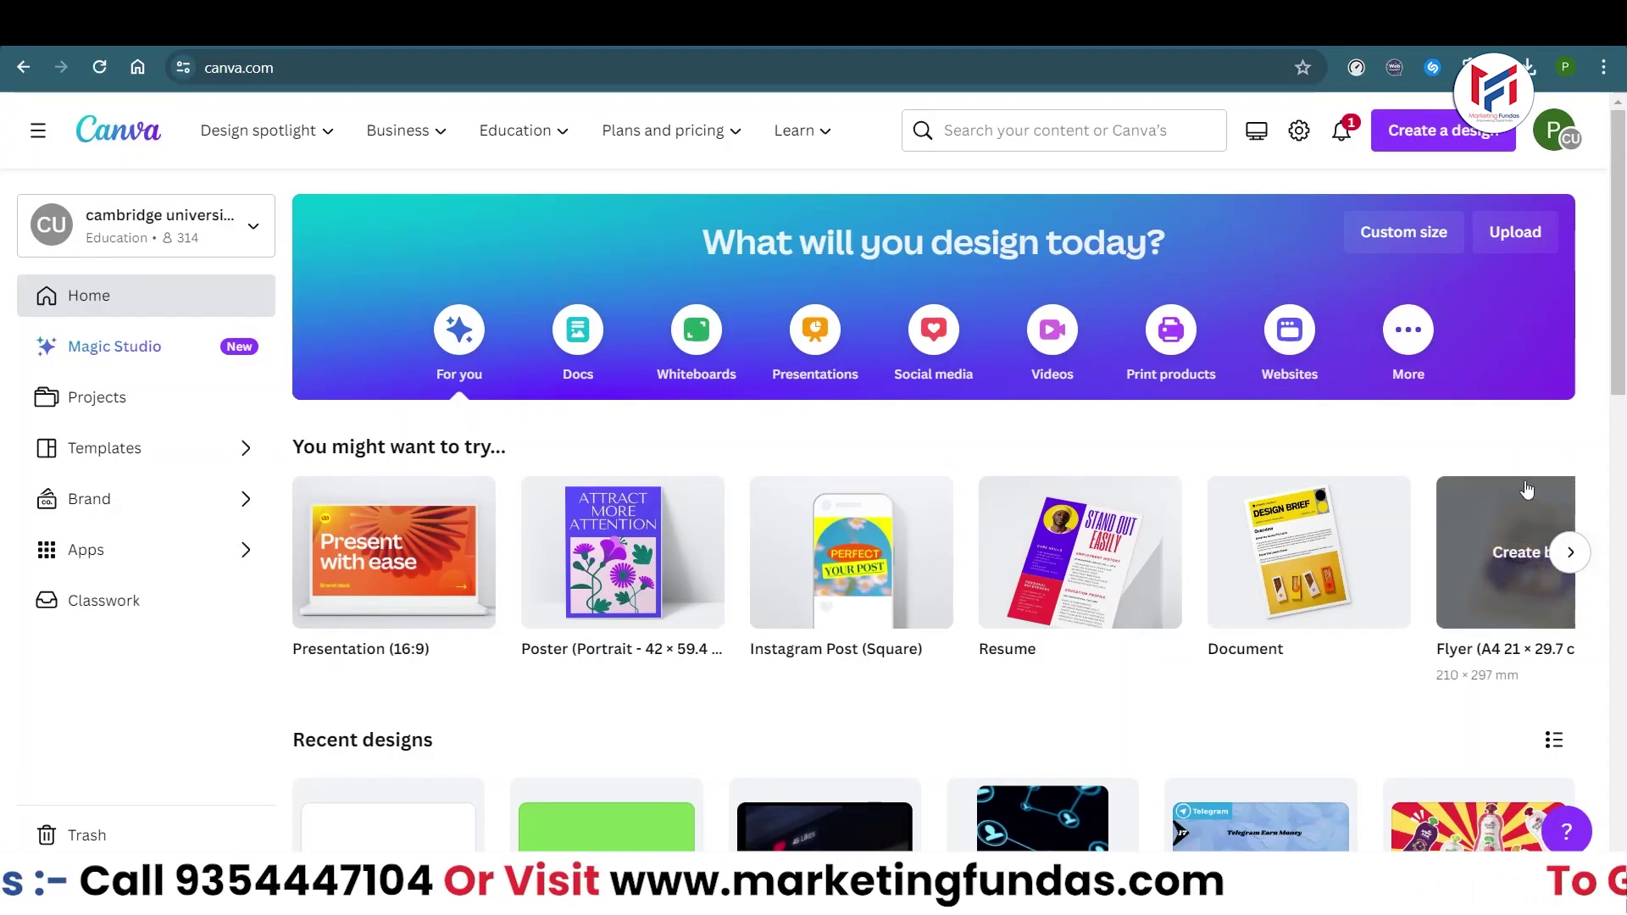
- Create a new blank Video design at 1920 × 1080 px
left_click(1438, 146)
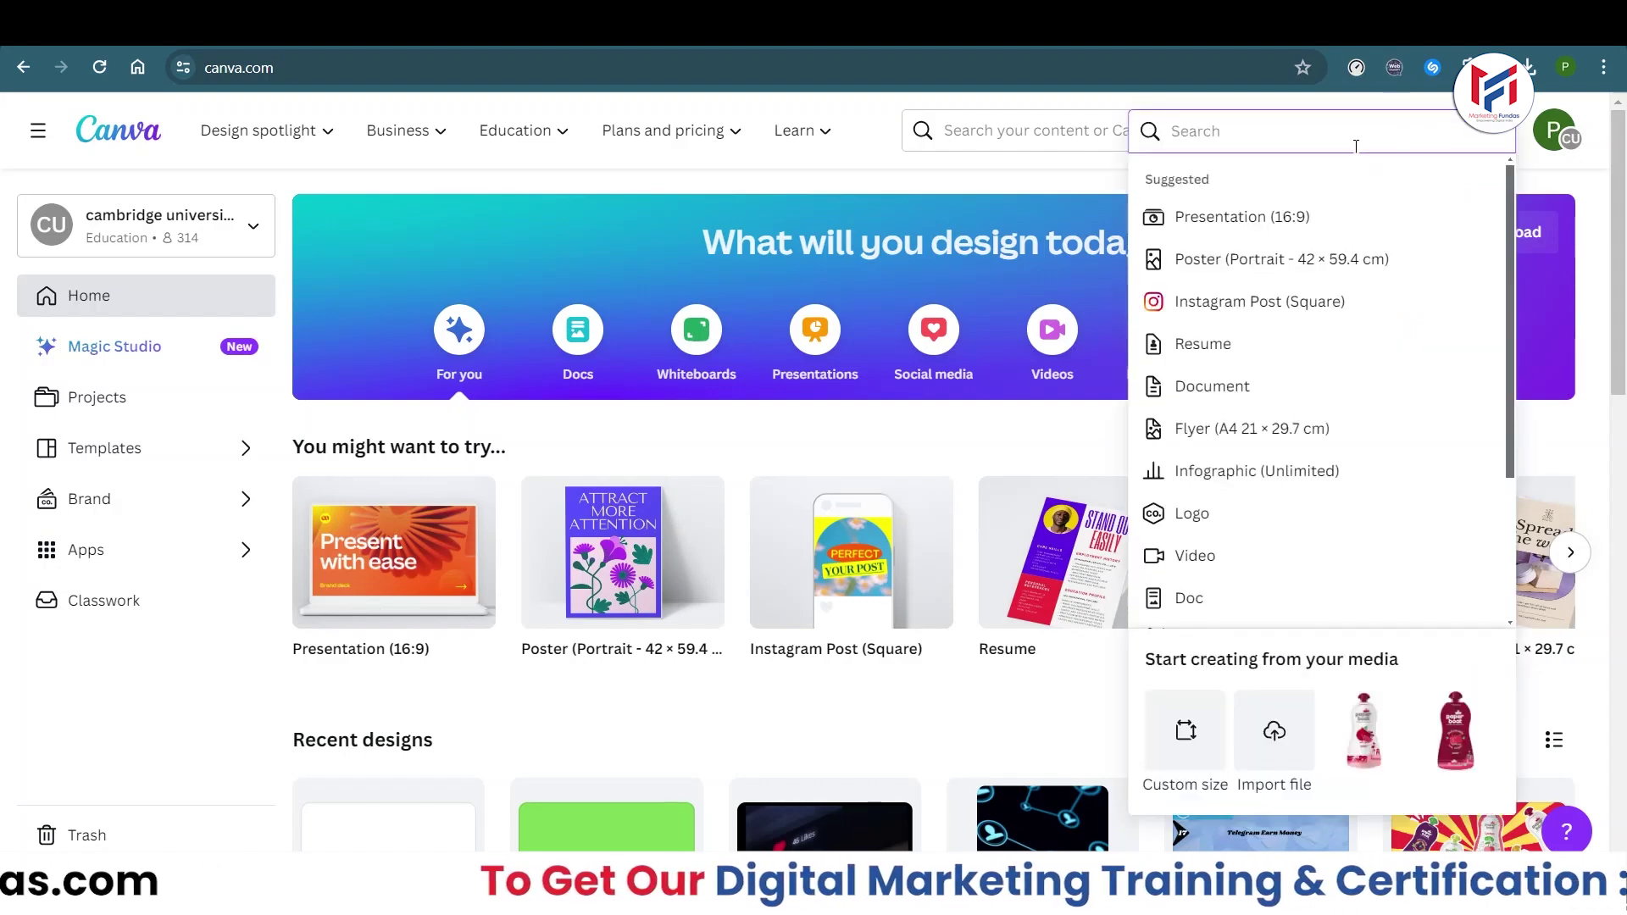
type("video")
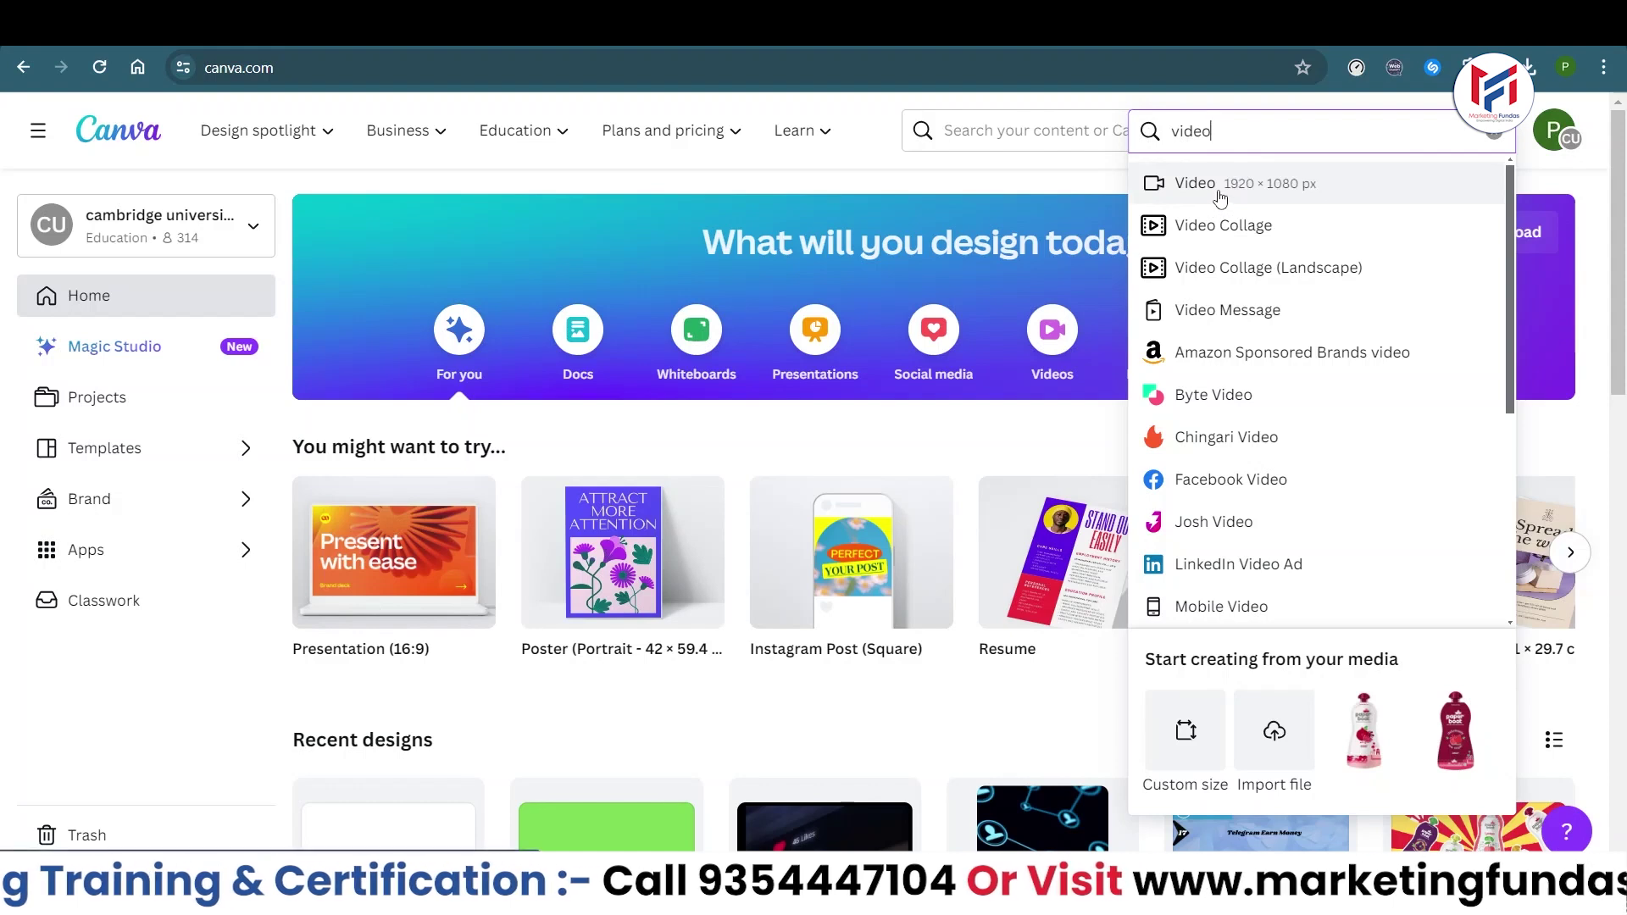
left_click(1271, 205)
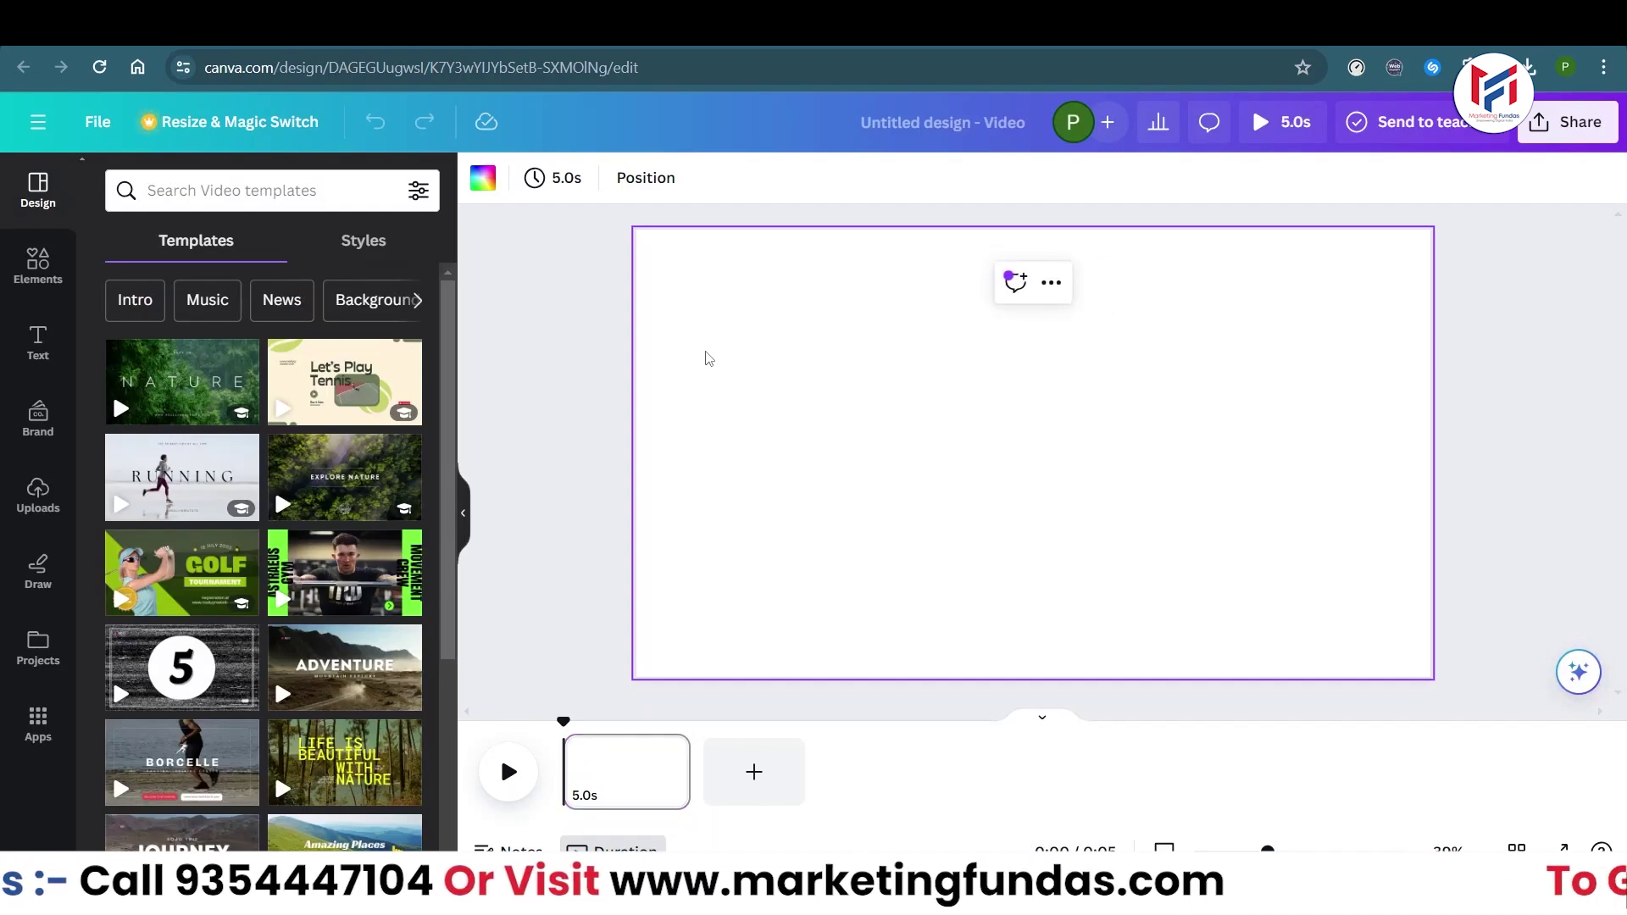
- Search the elements library for "drone shot" and limit the results to photos
left_click(38, 265)
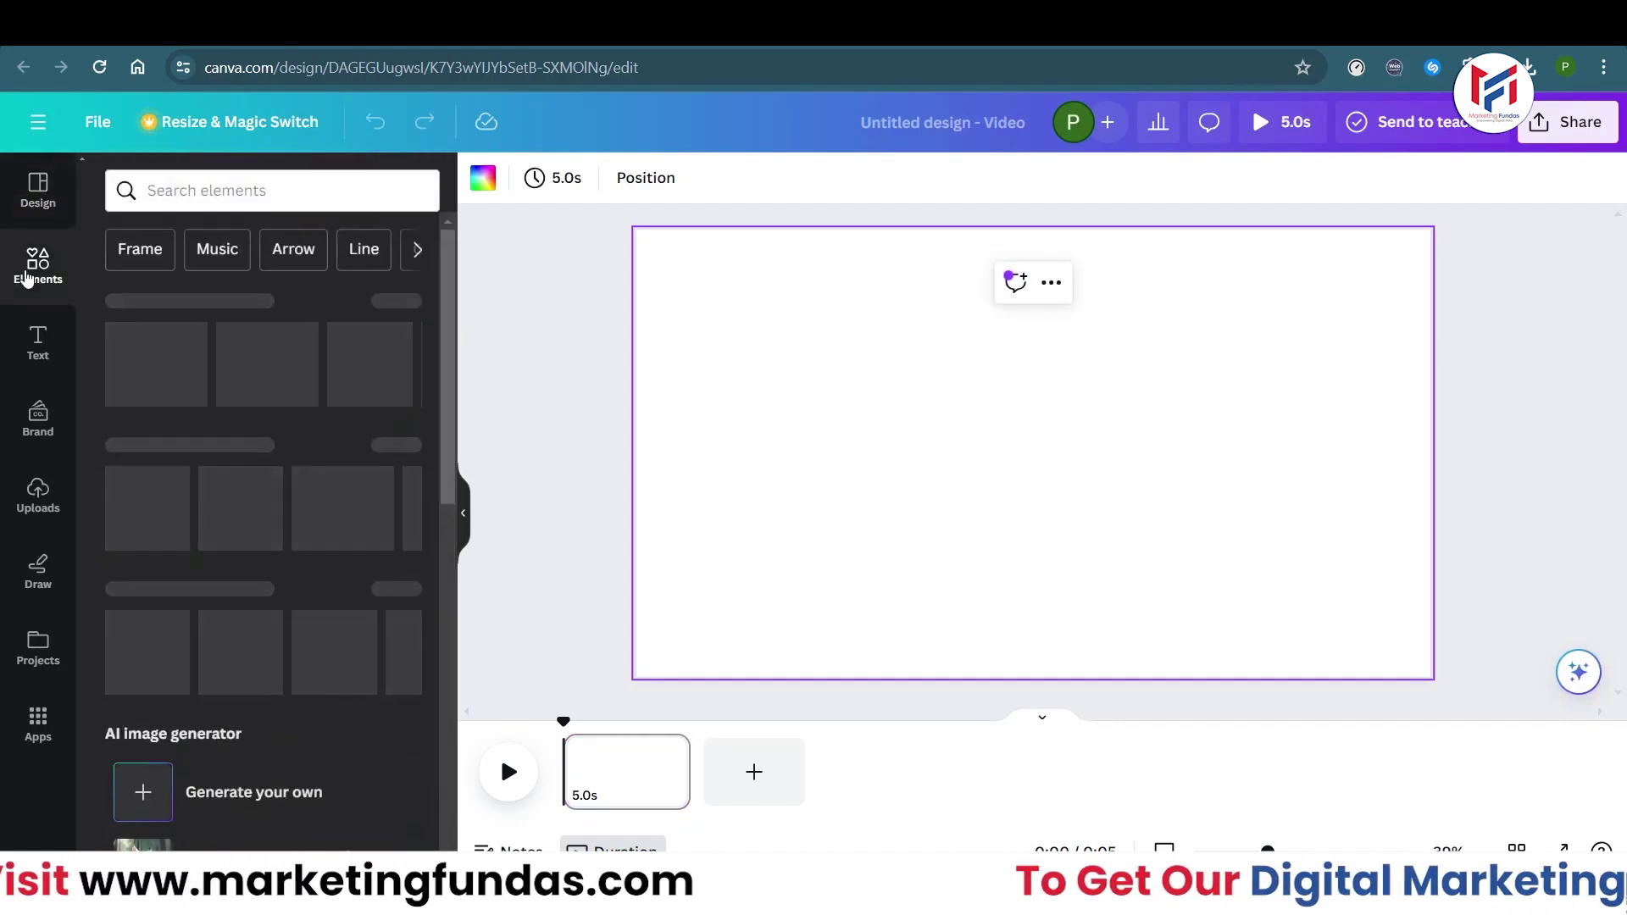
left_click(219, 194)
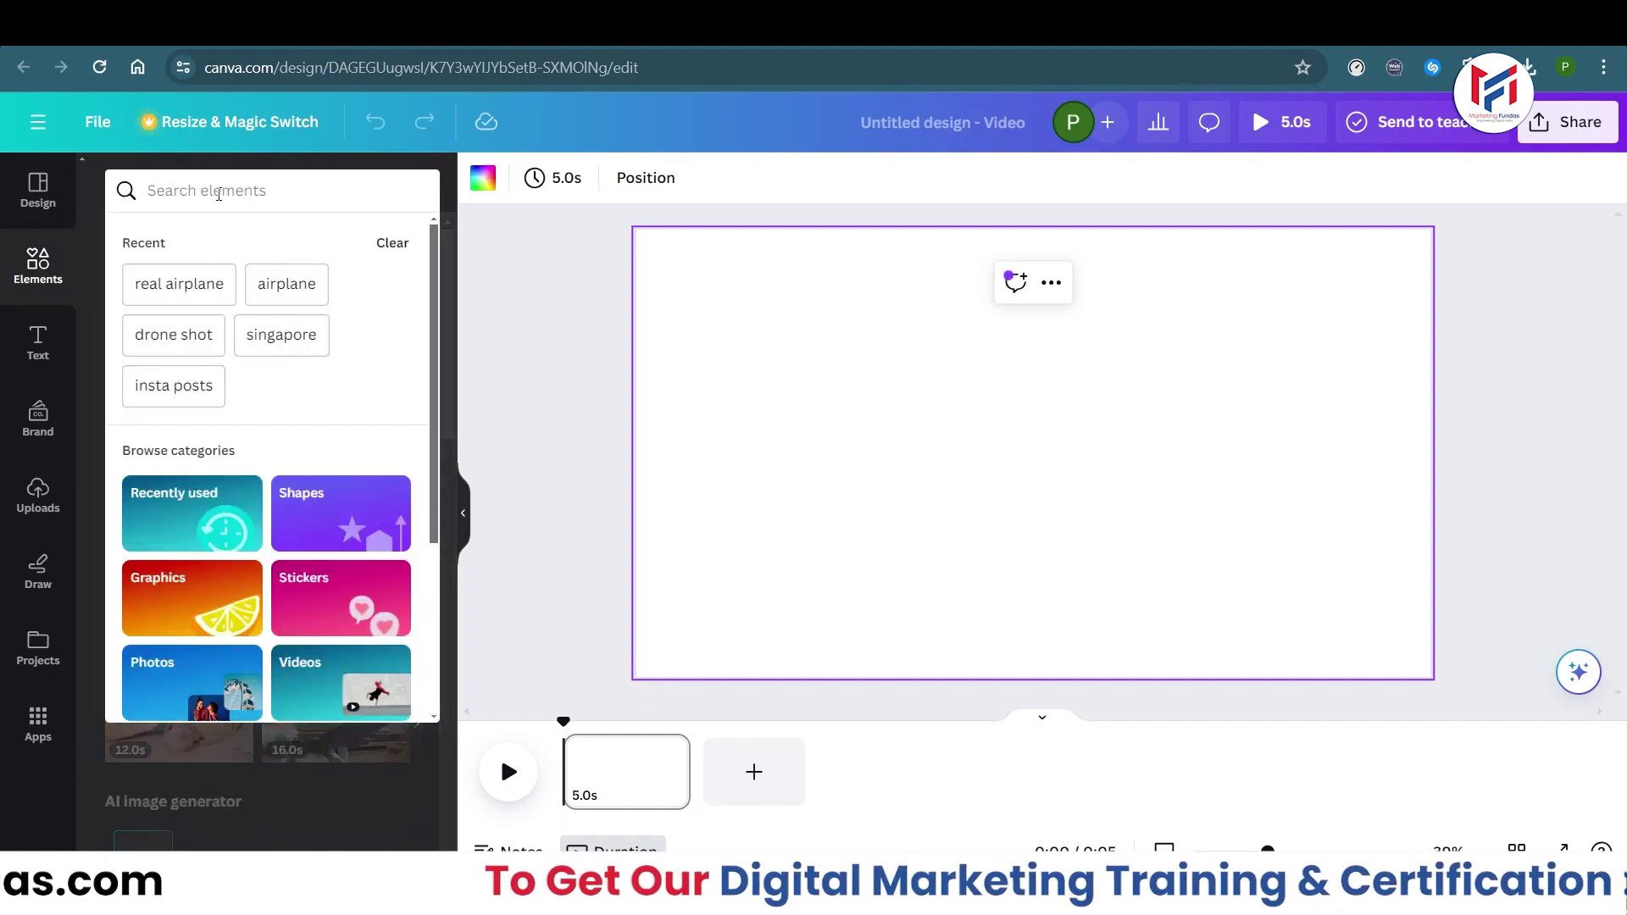
type("dro")
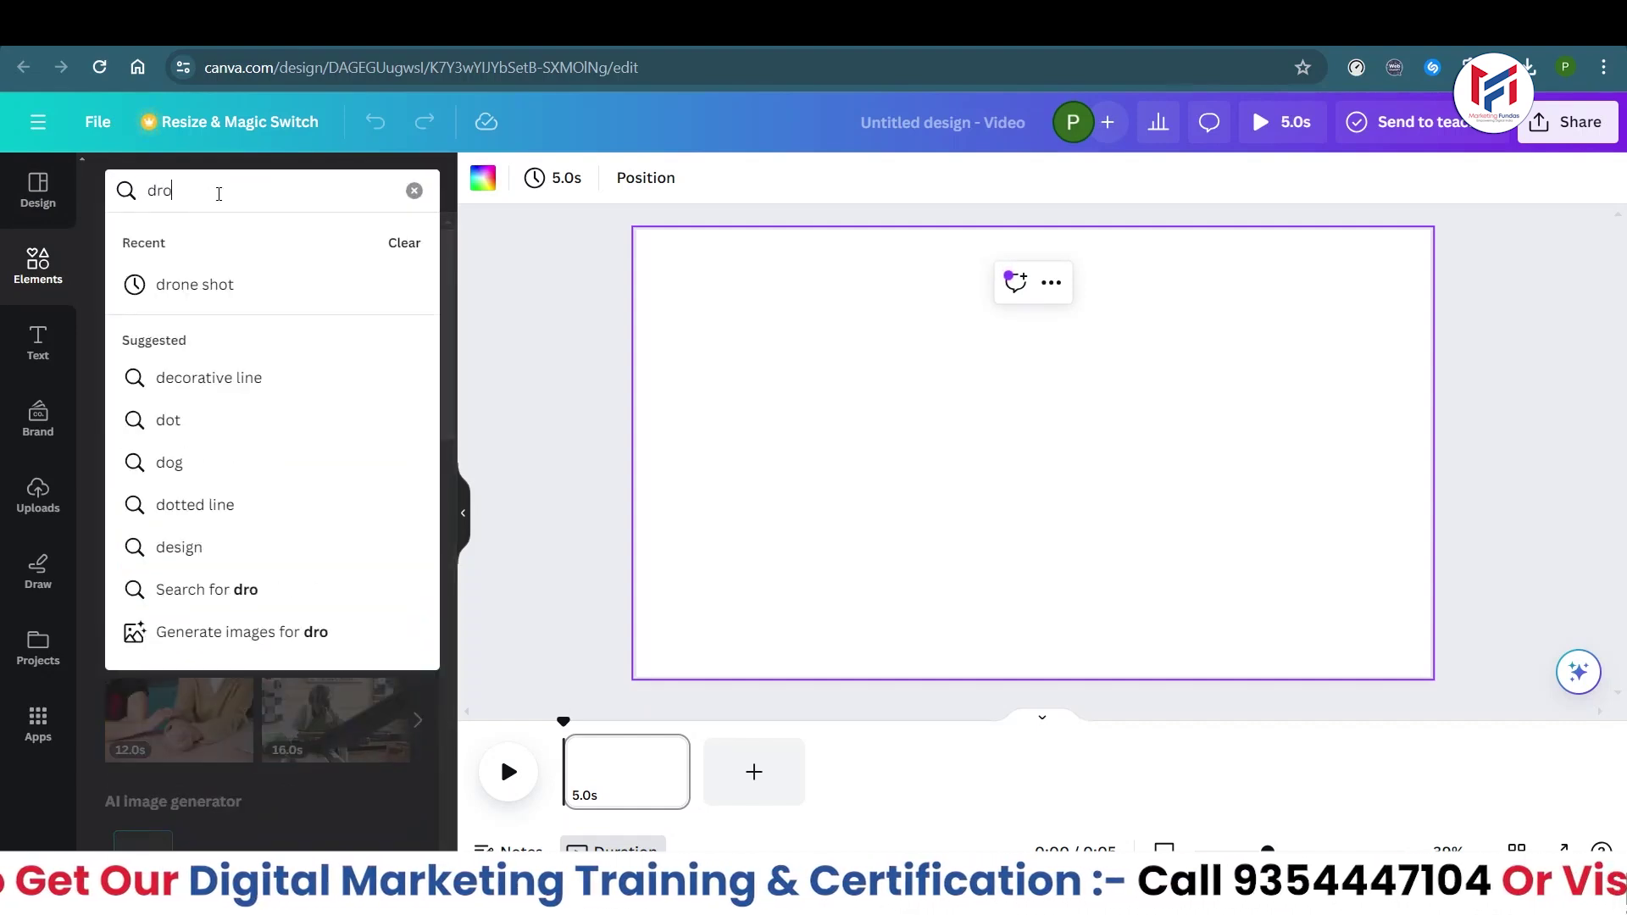
type("ne shot")
key("Return")
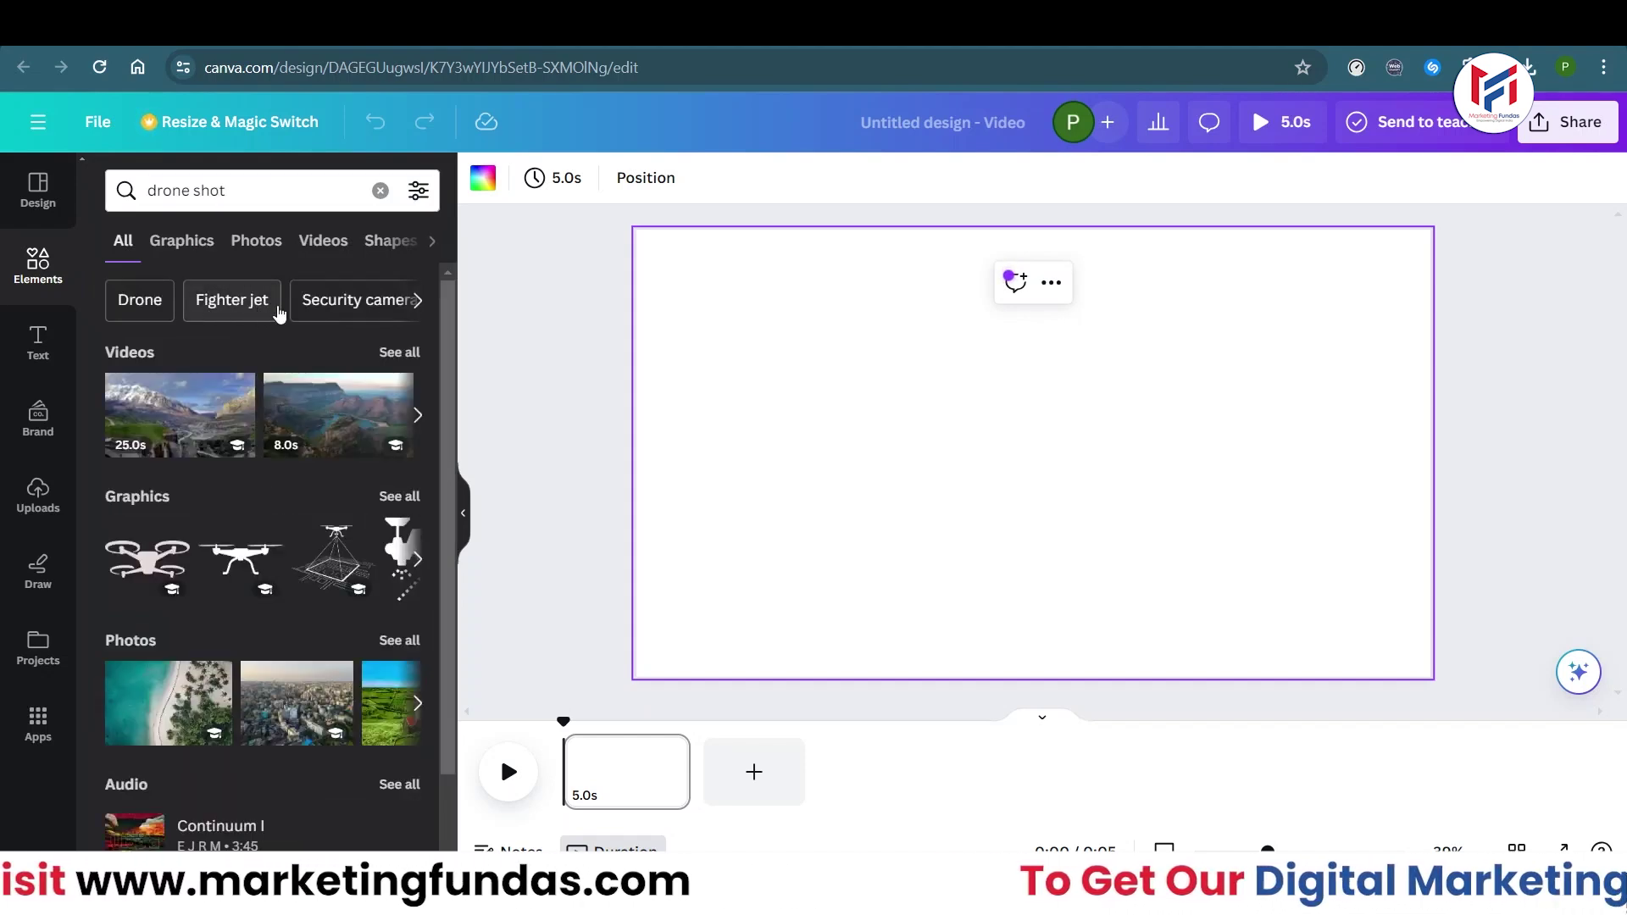
scroll(456, 455, "down", 1)
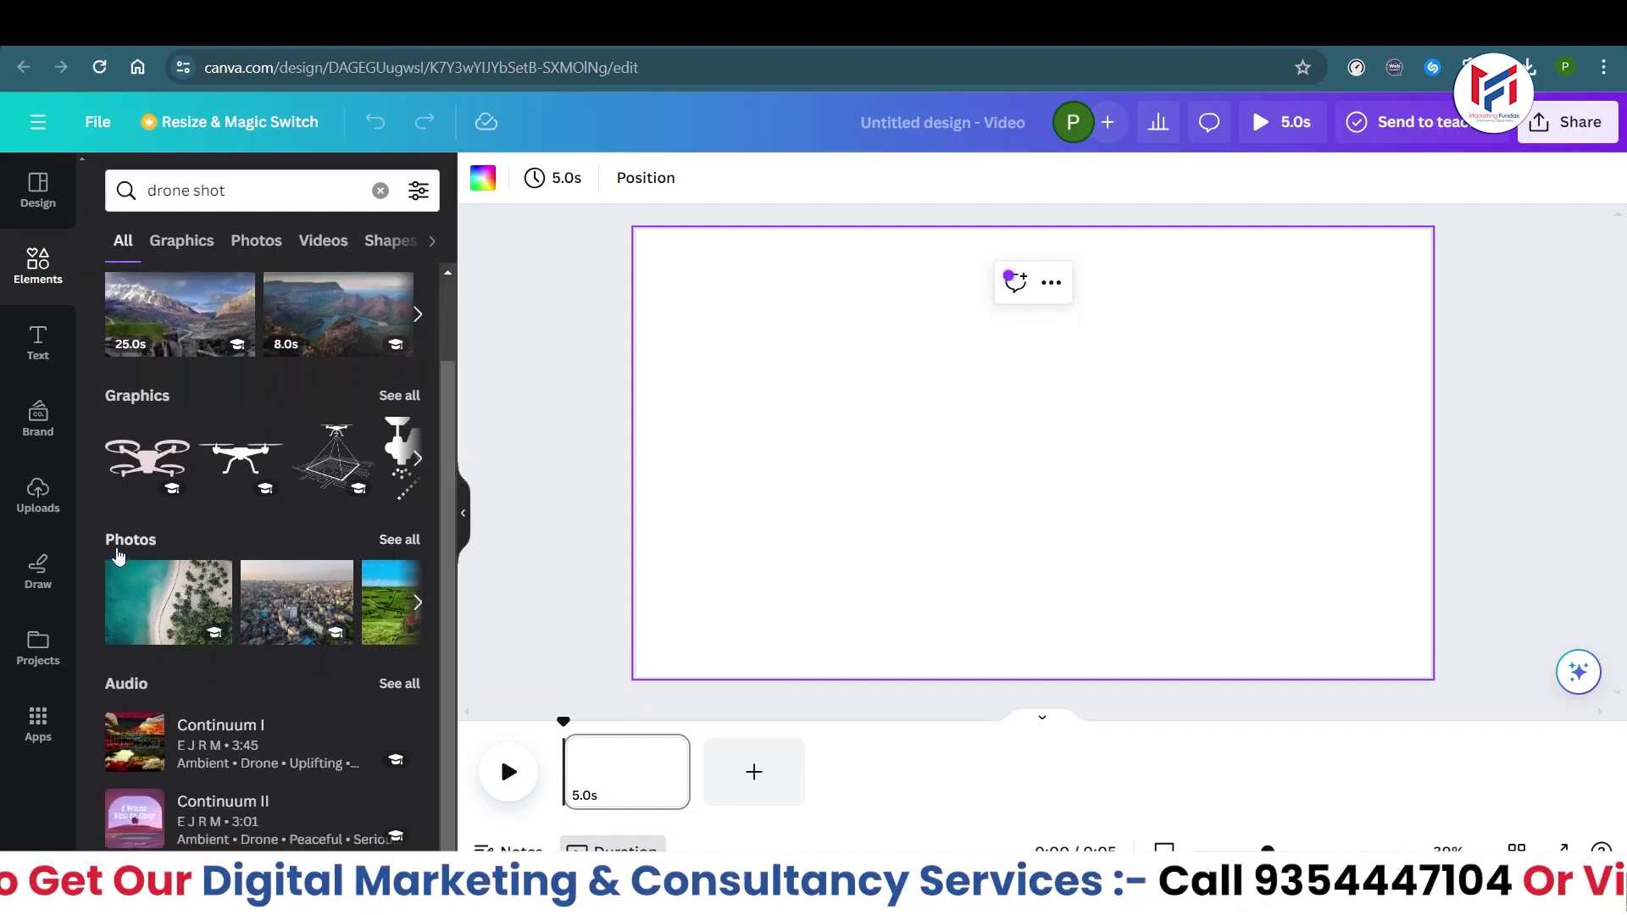
left_click(270, 246)
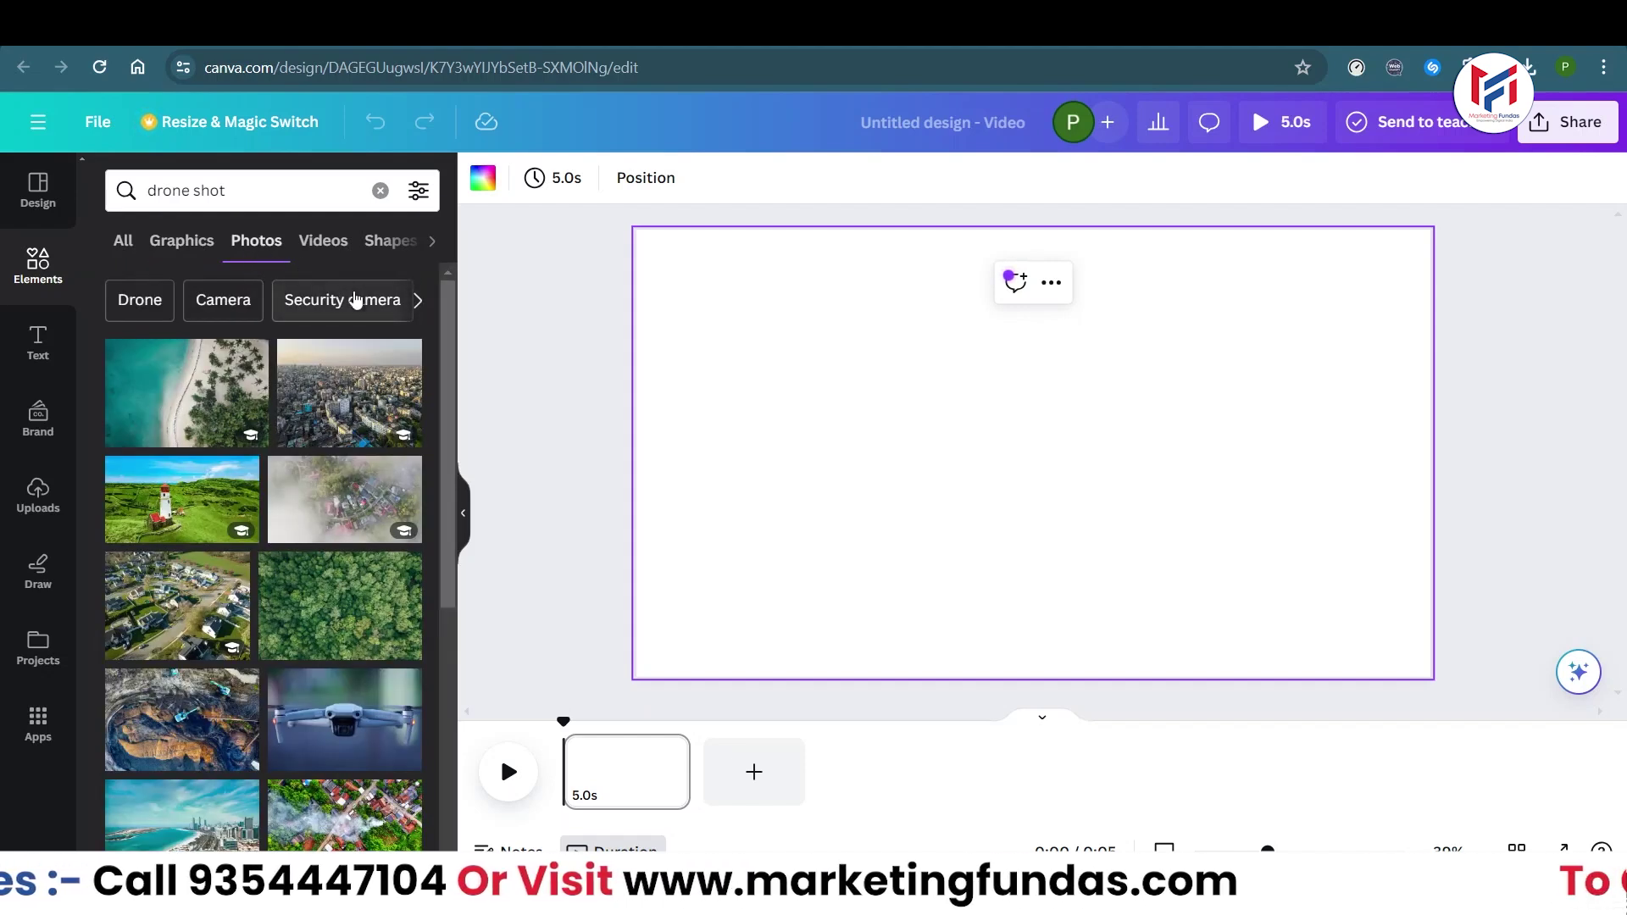
scroll(449, 388, "down", 1)
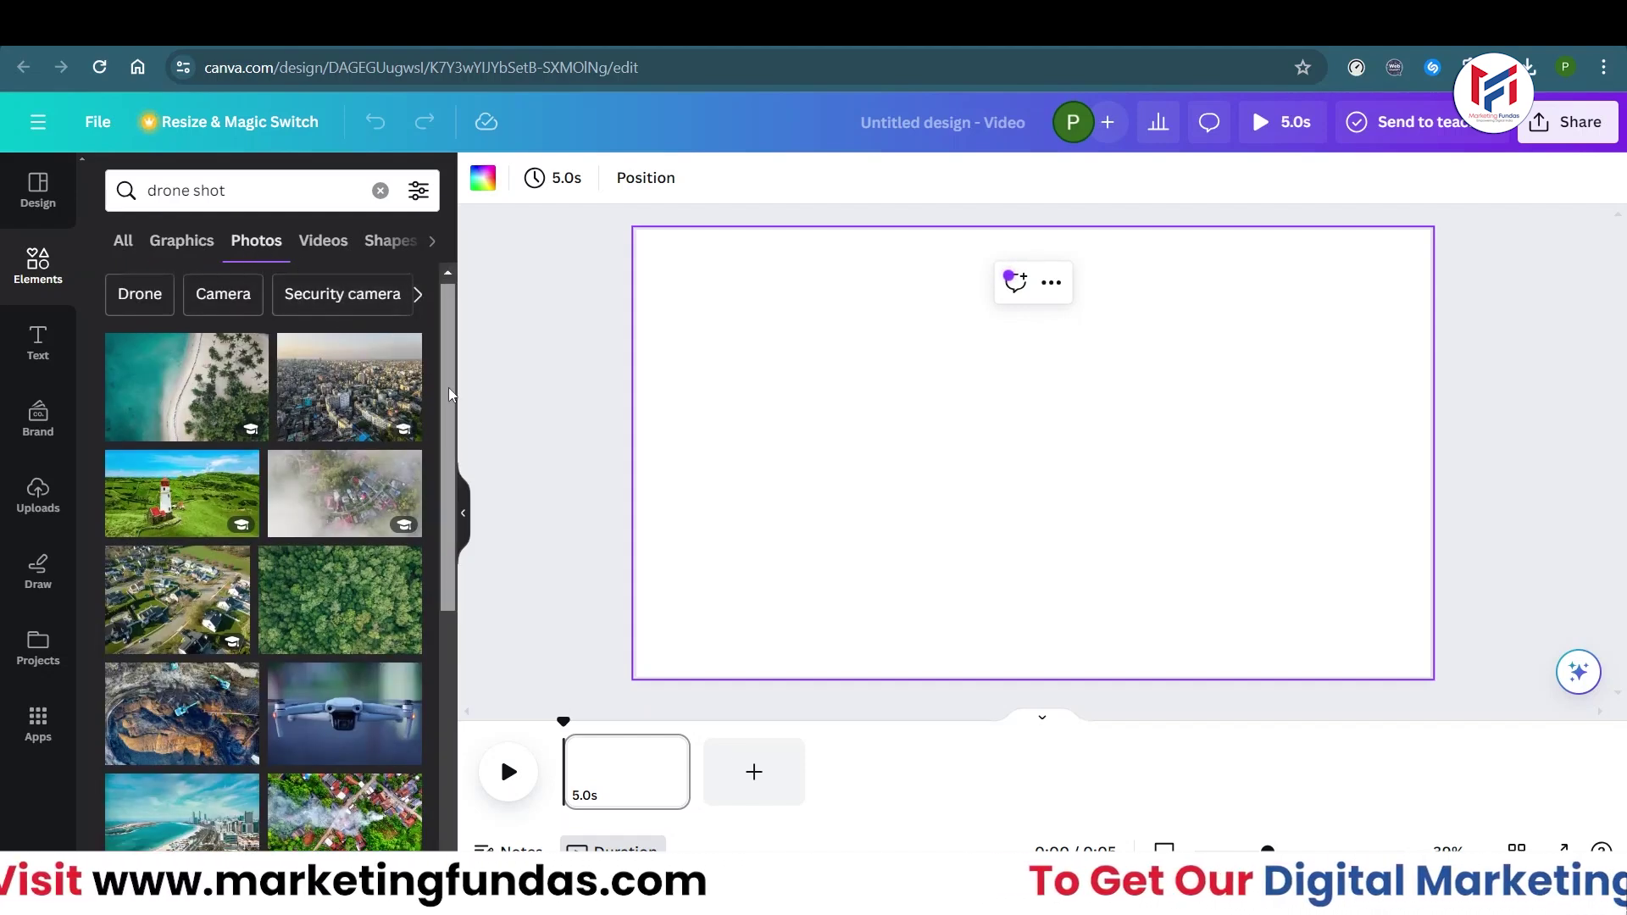
scroll(449, 383, "up", 1)
left_click(344, 500)
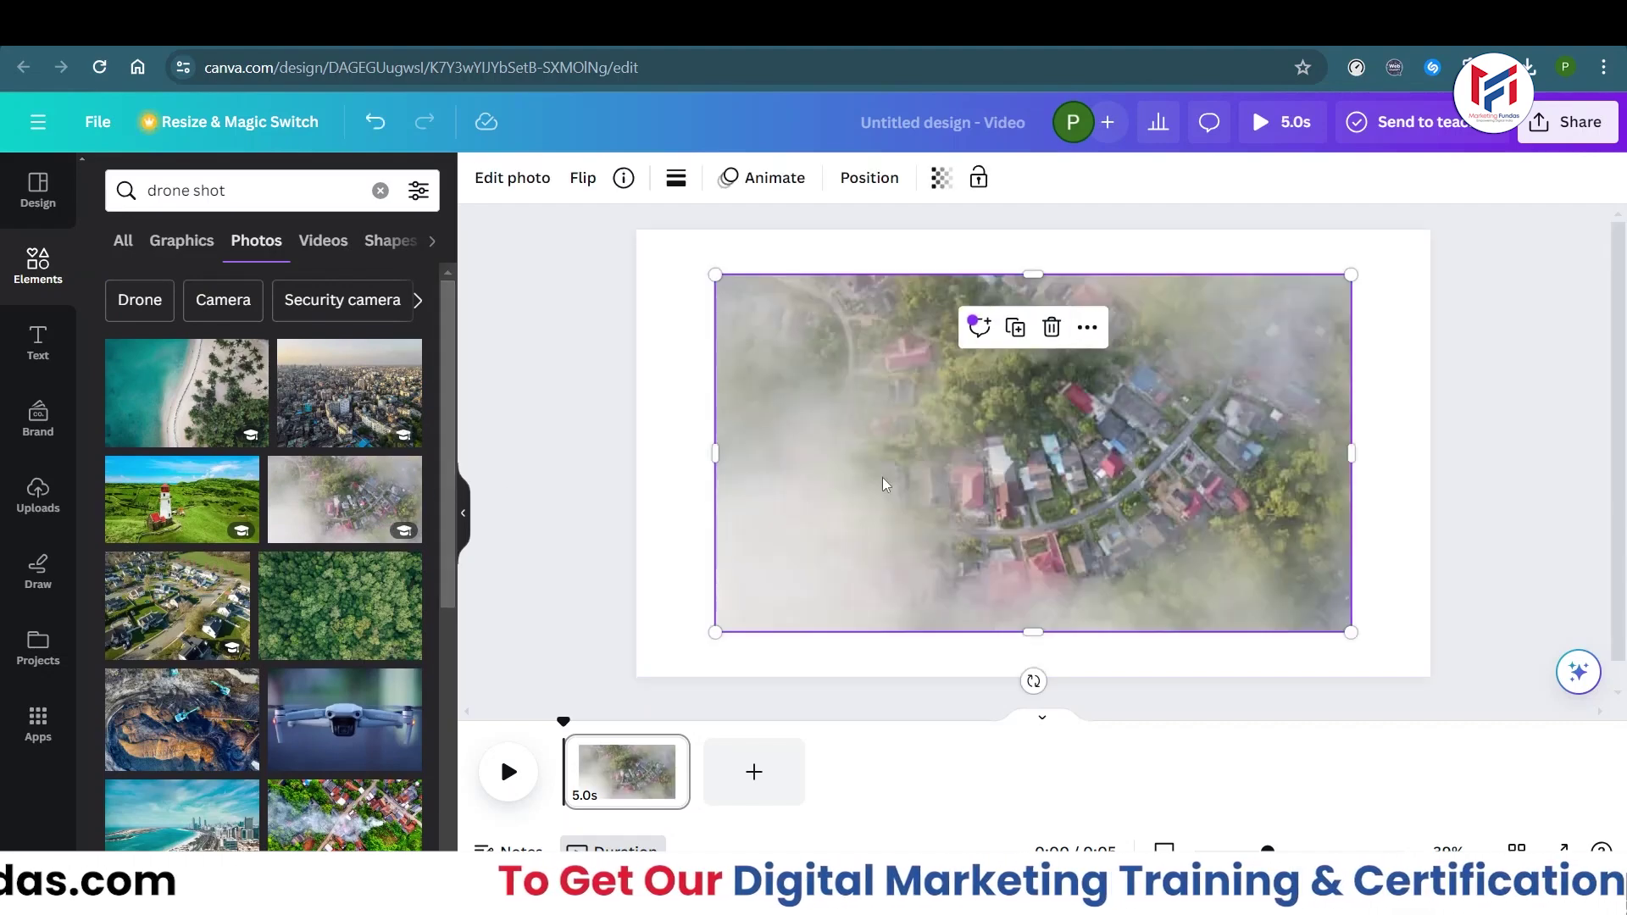
left_click(216, 411)
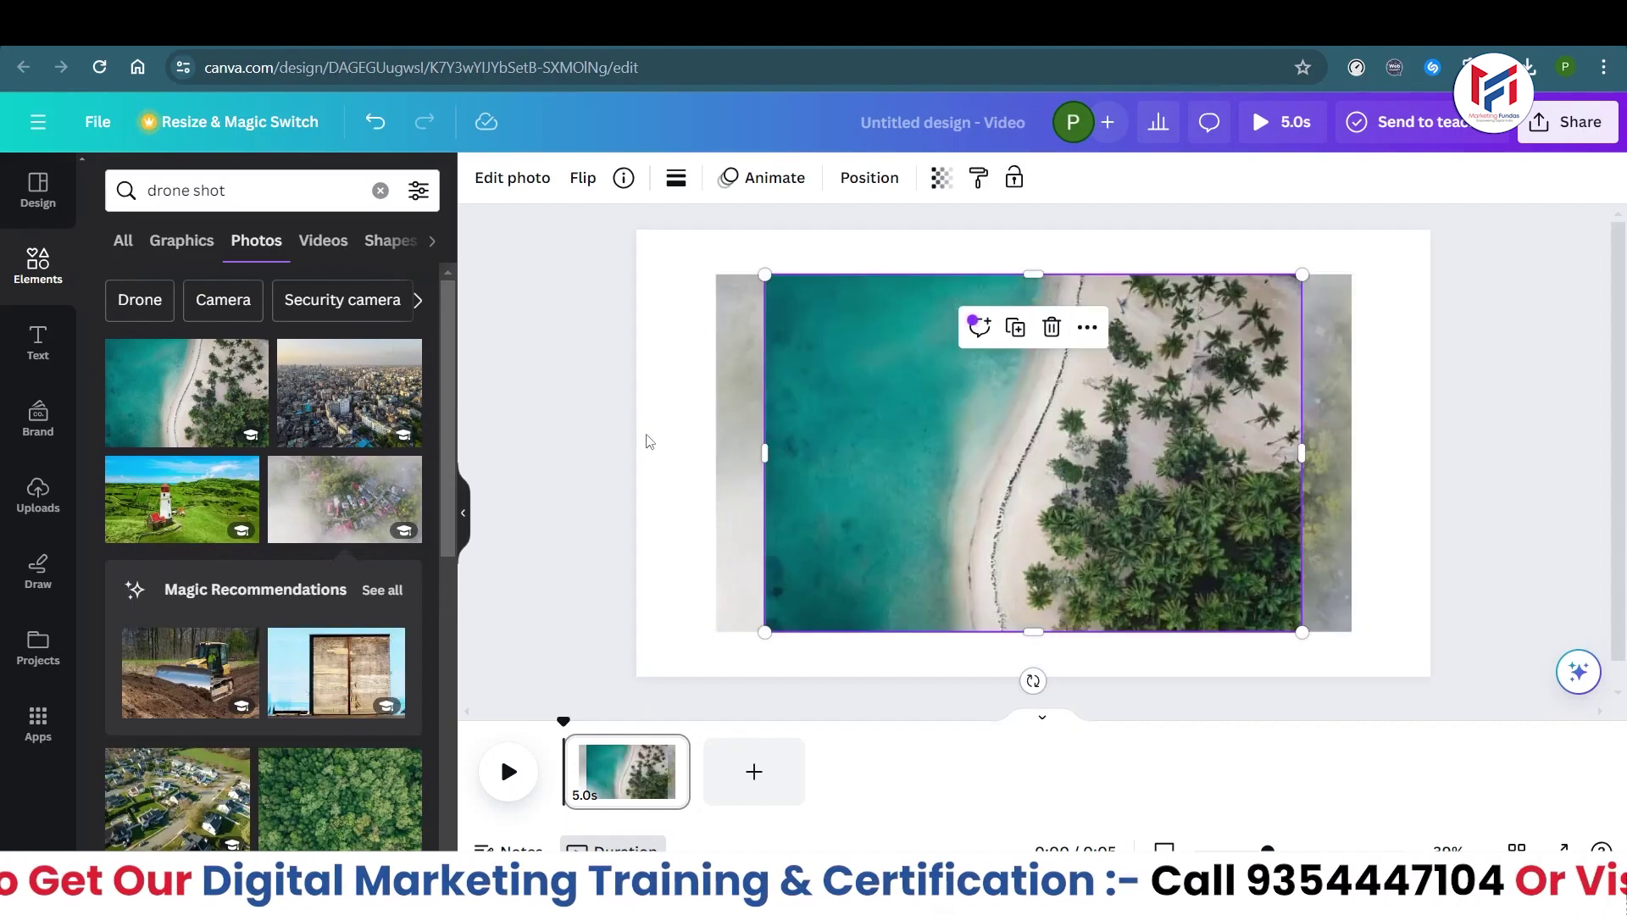
key("Delete")
key("Delete")
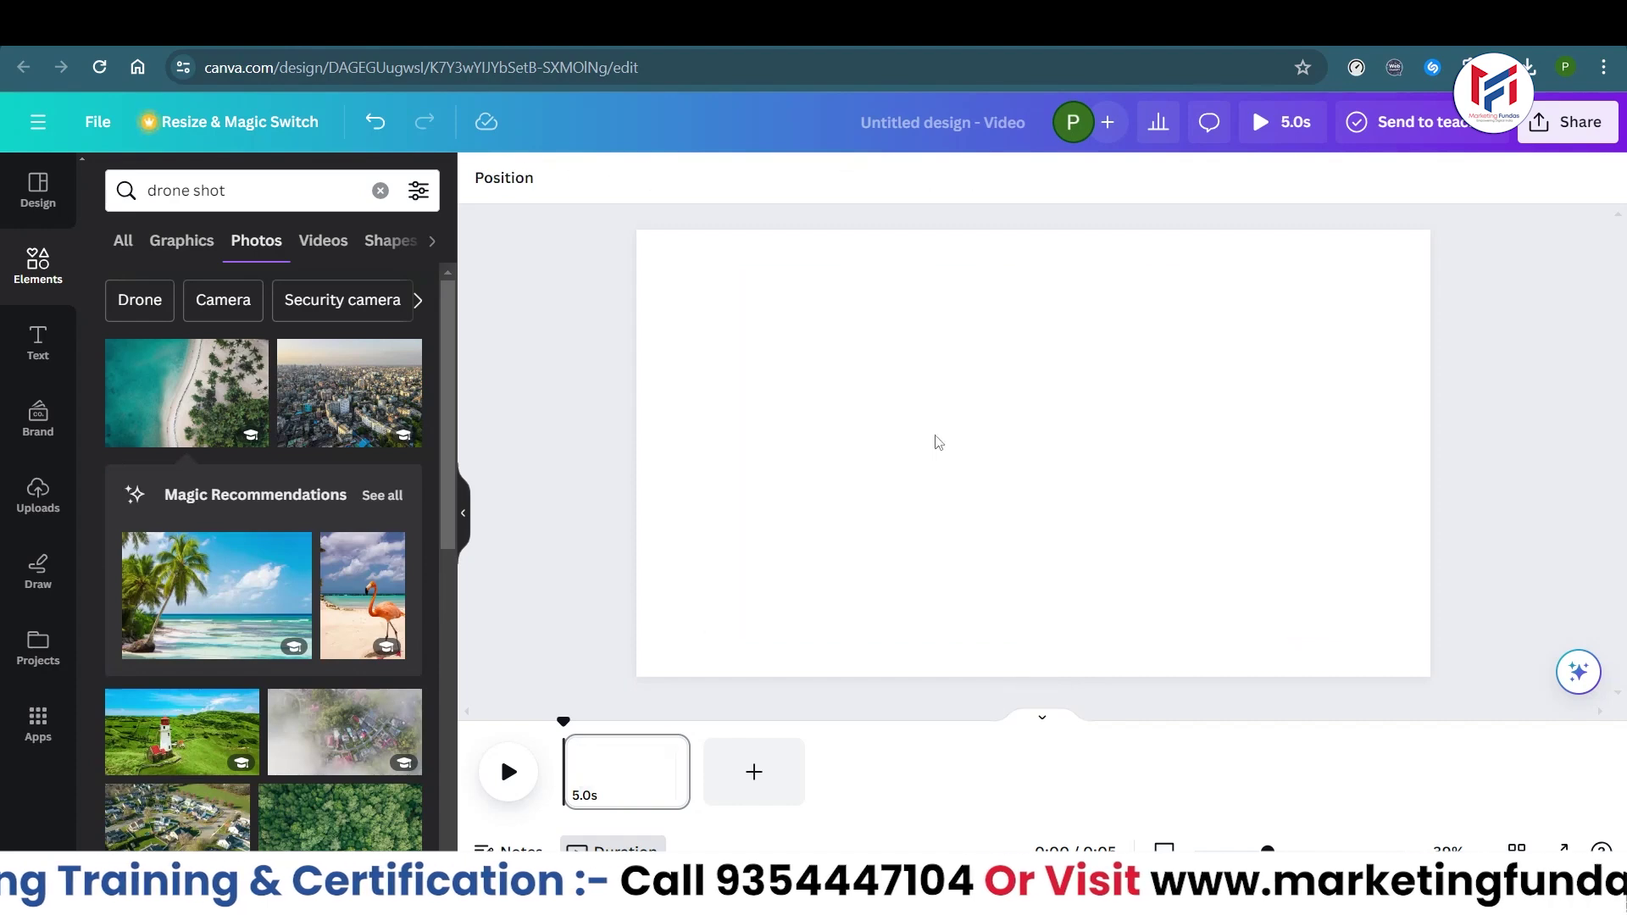
scroll(449, 383, "down", 5)
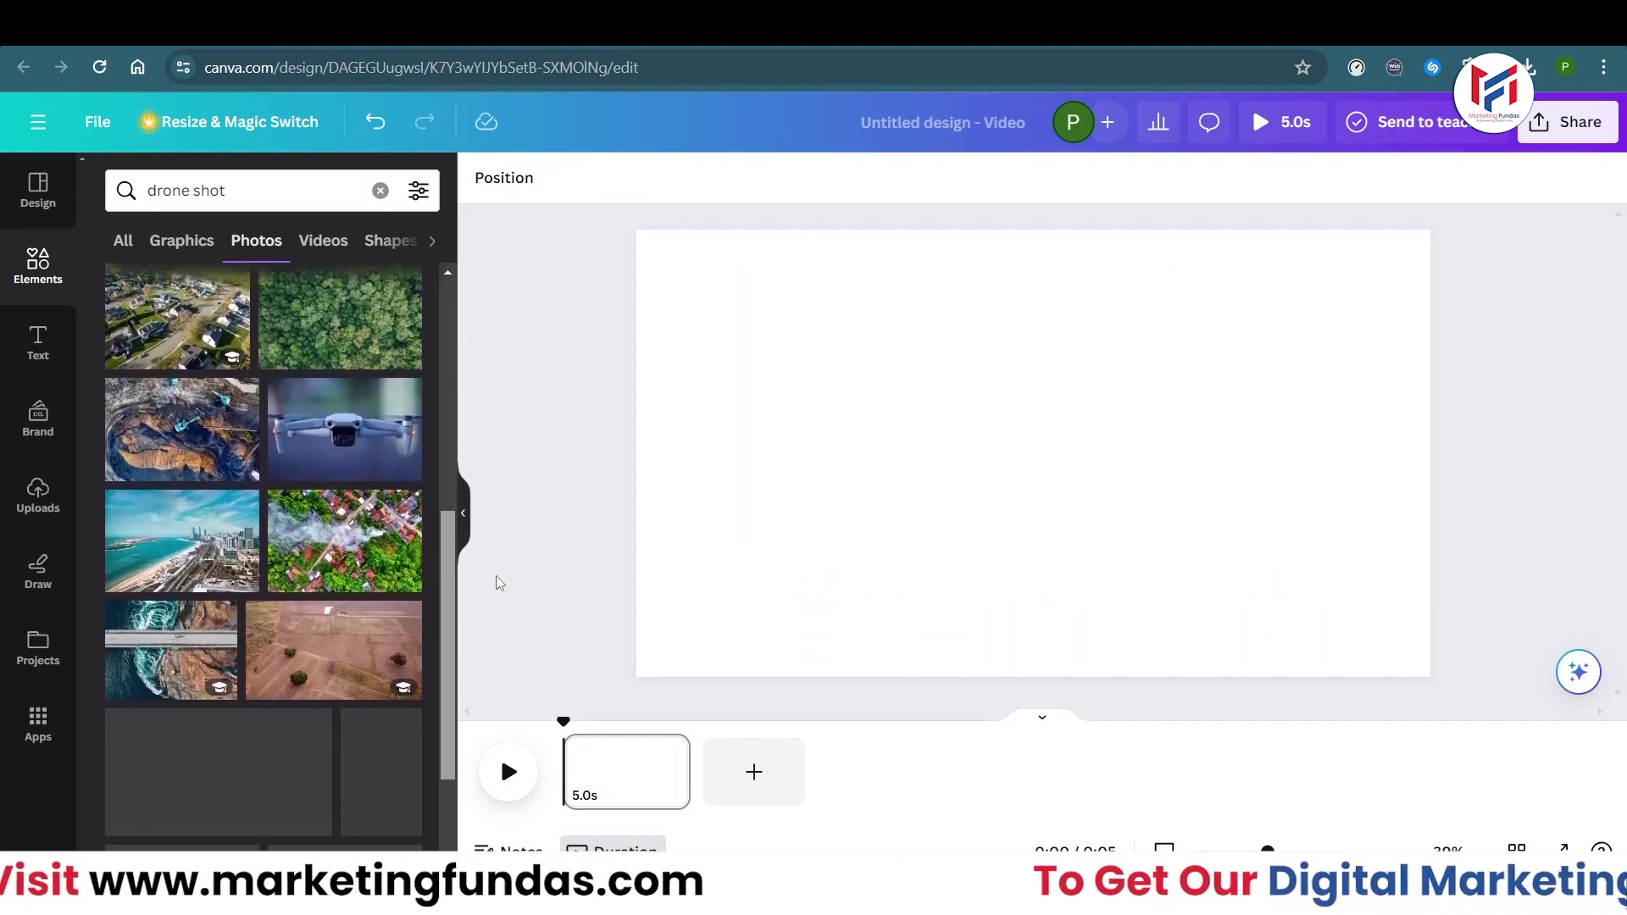
left_click(211, 640)
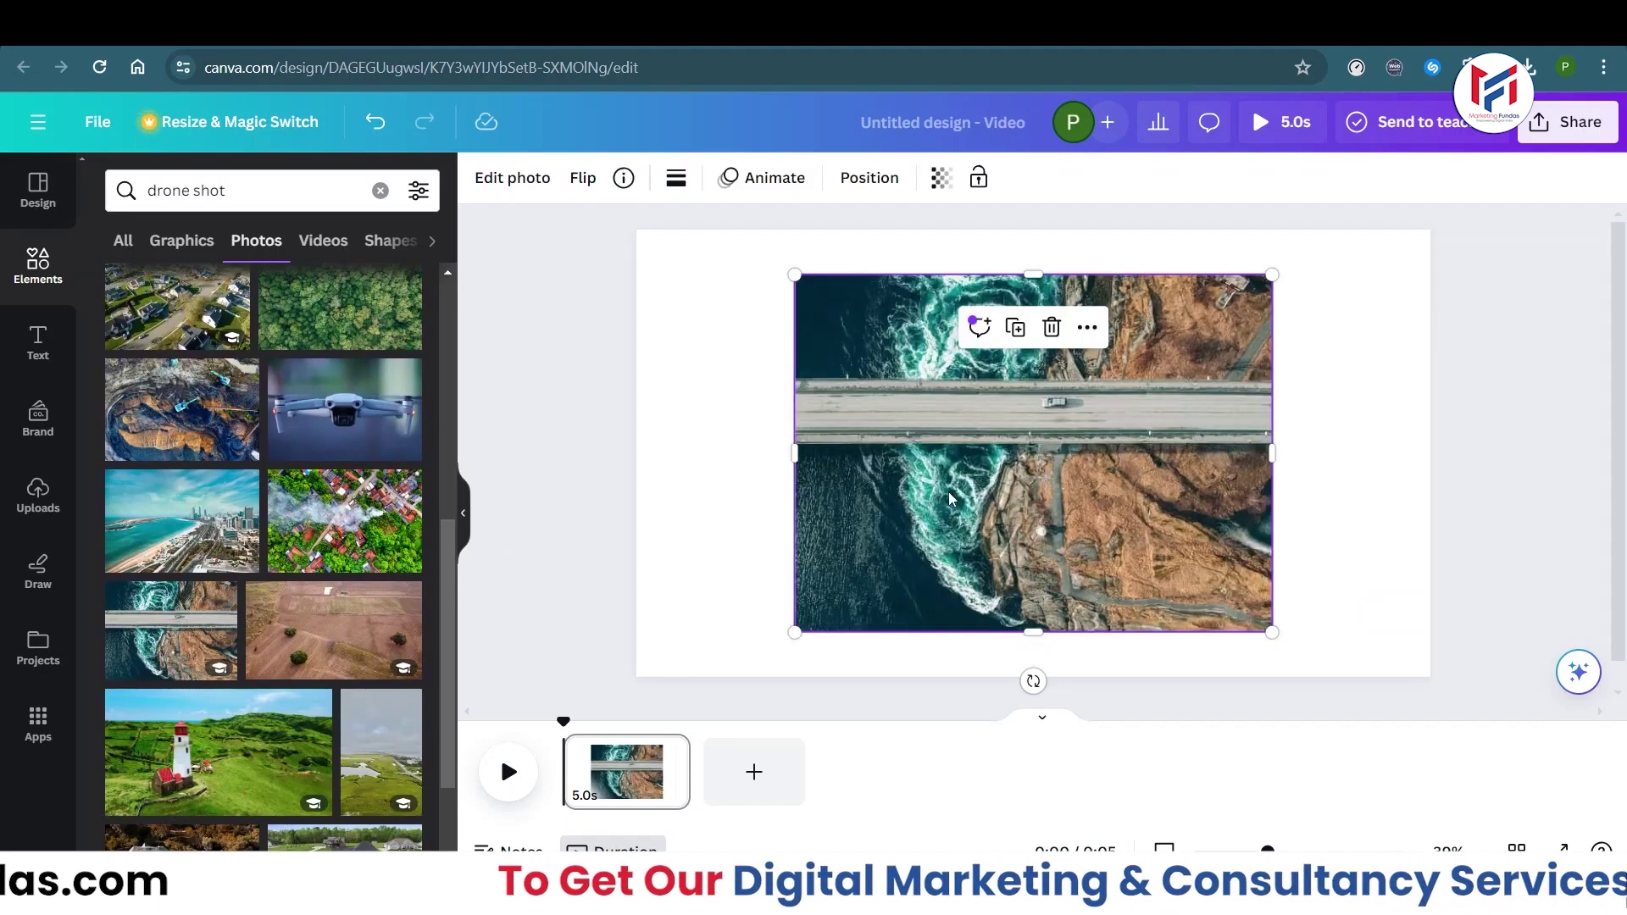
key("Delete")
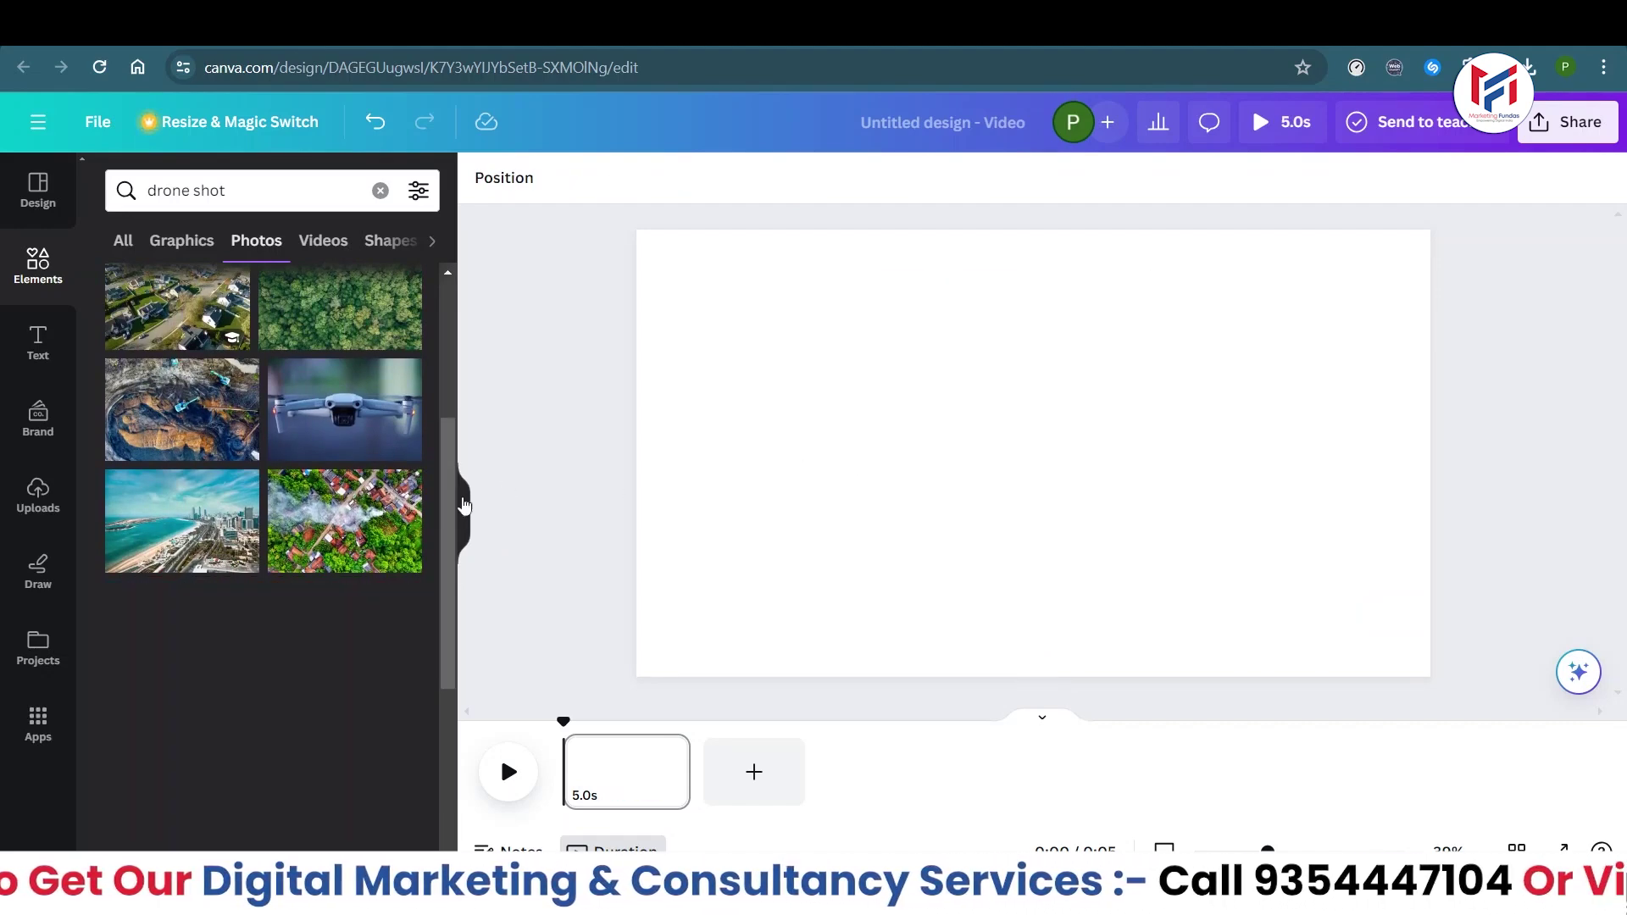
- Add the aerial photo of the smoky village with red roofs and enlarge it to cover the whole page
left_click(351, 532)
left_click_drag(908, 441, 786, 397)
left_click_drag(1174, 587, 1452, 734)
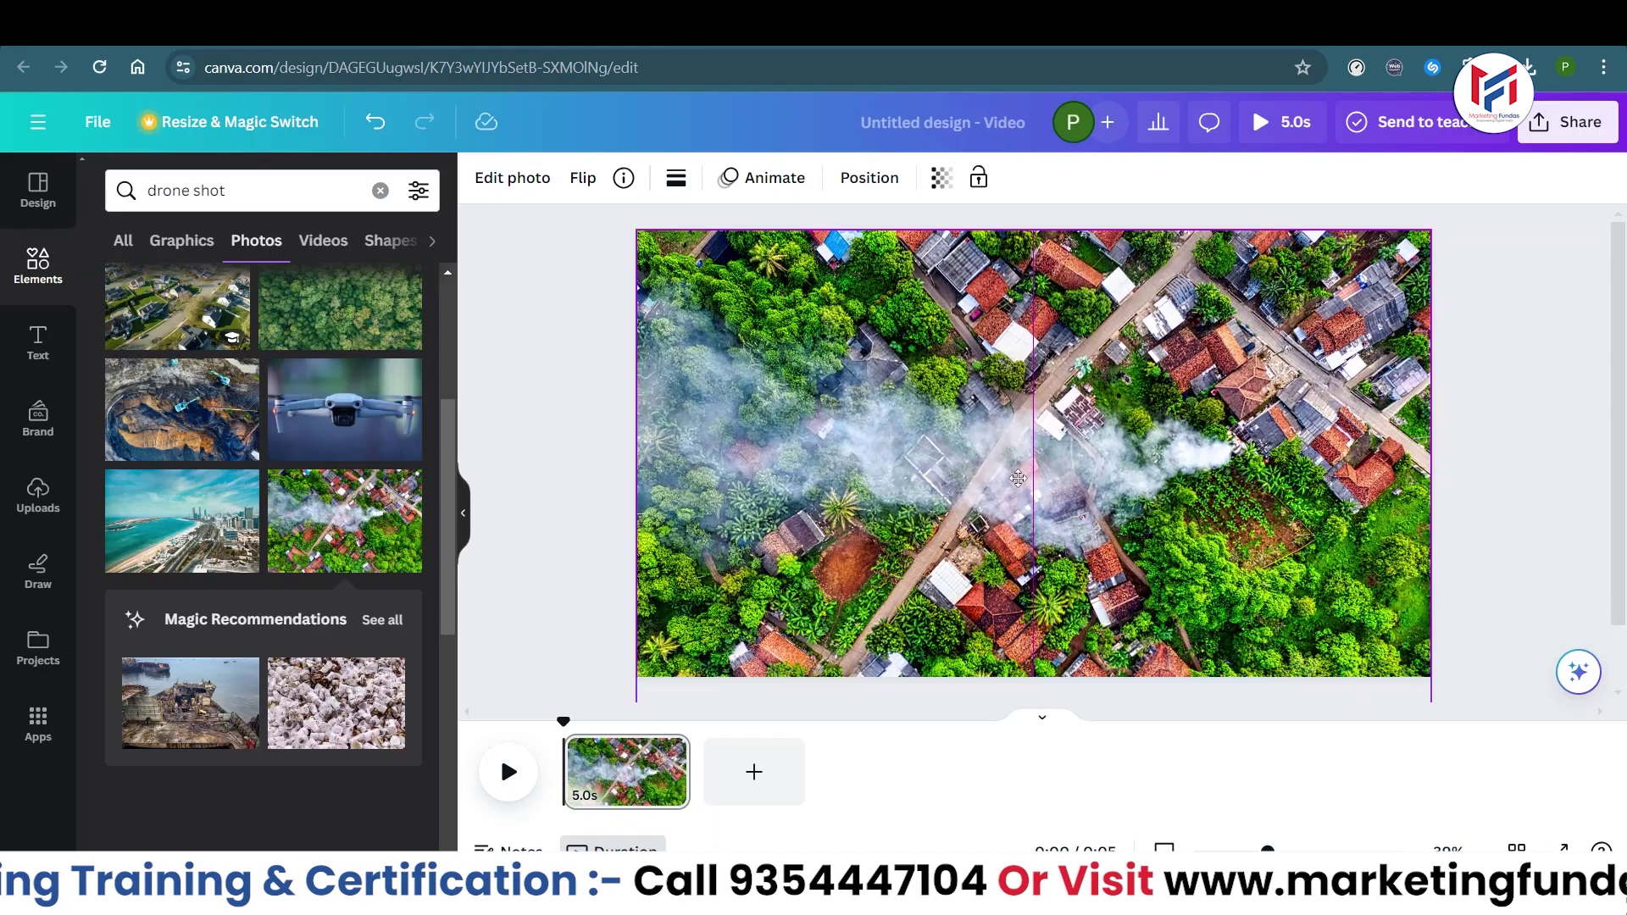
left_click(573, 439)
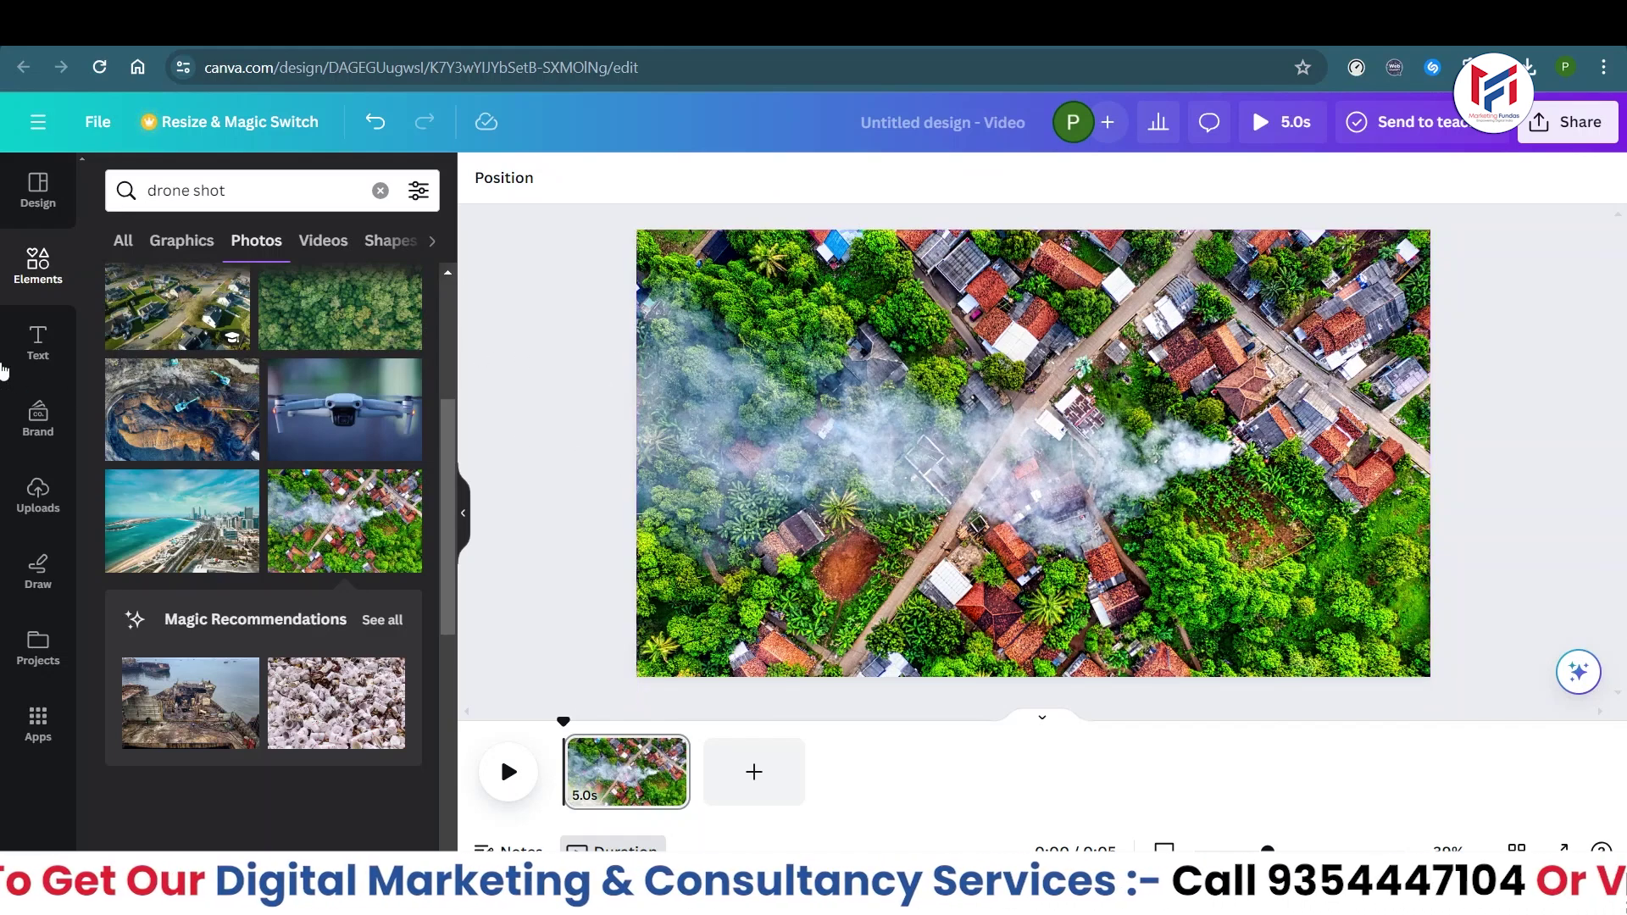
- Add a heading reading "Singapore" over the aerial photo
left_click(32, 357)
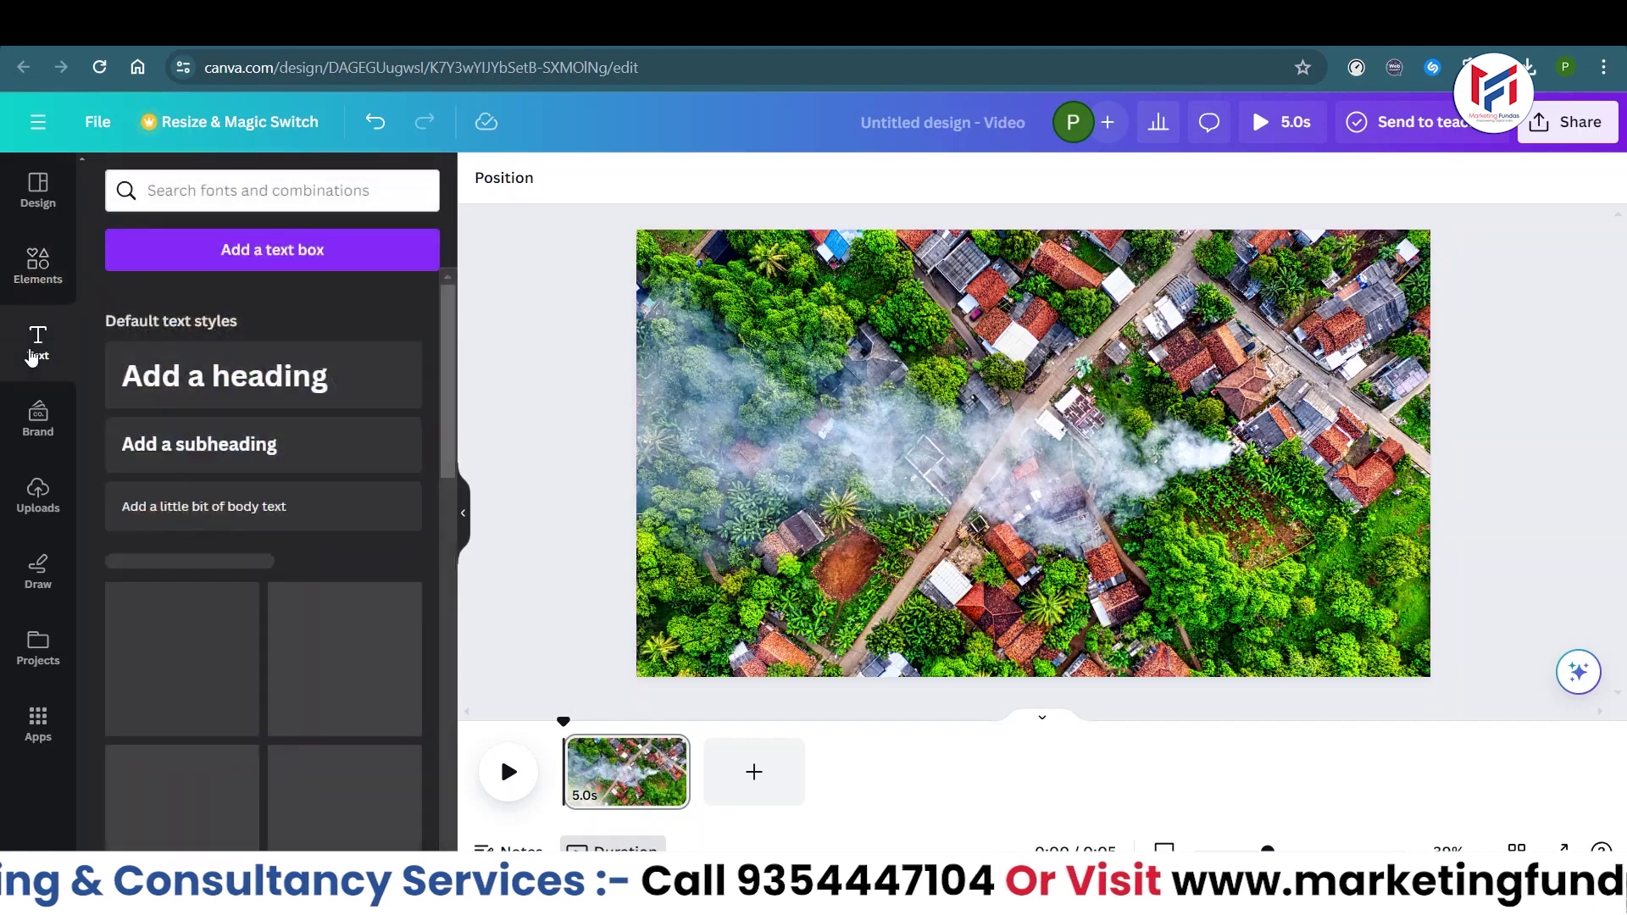
left_click(235, 389)
type("Sig")
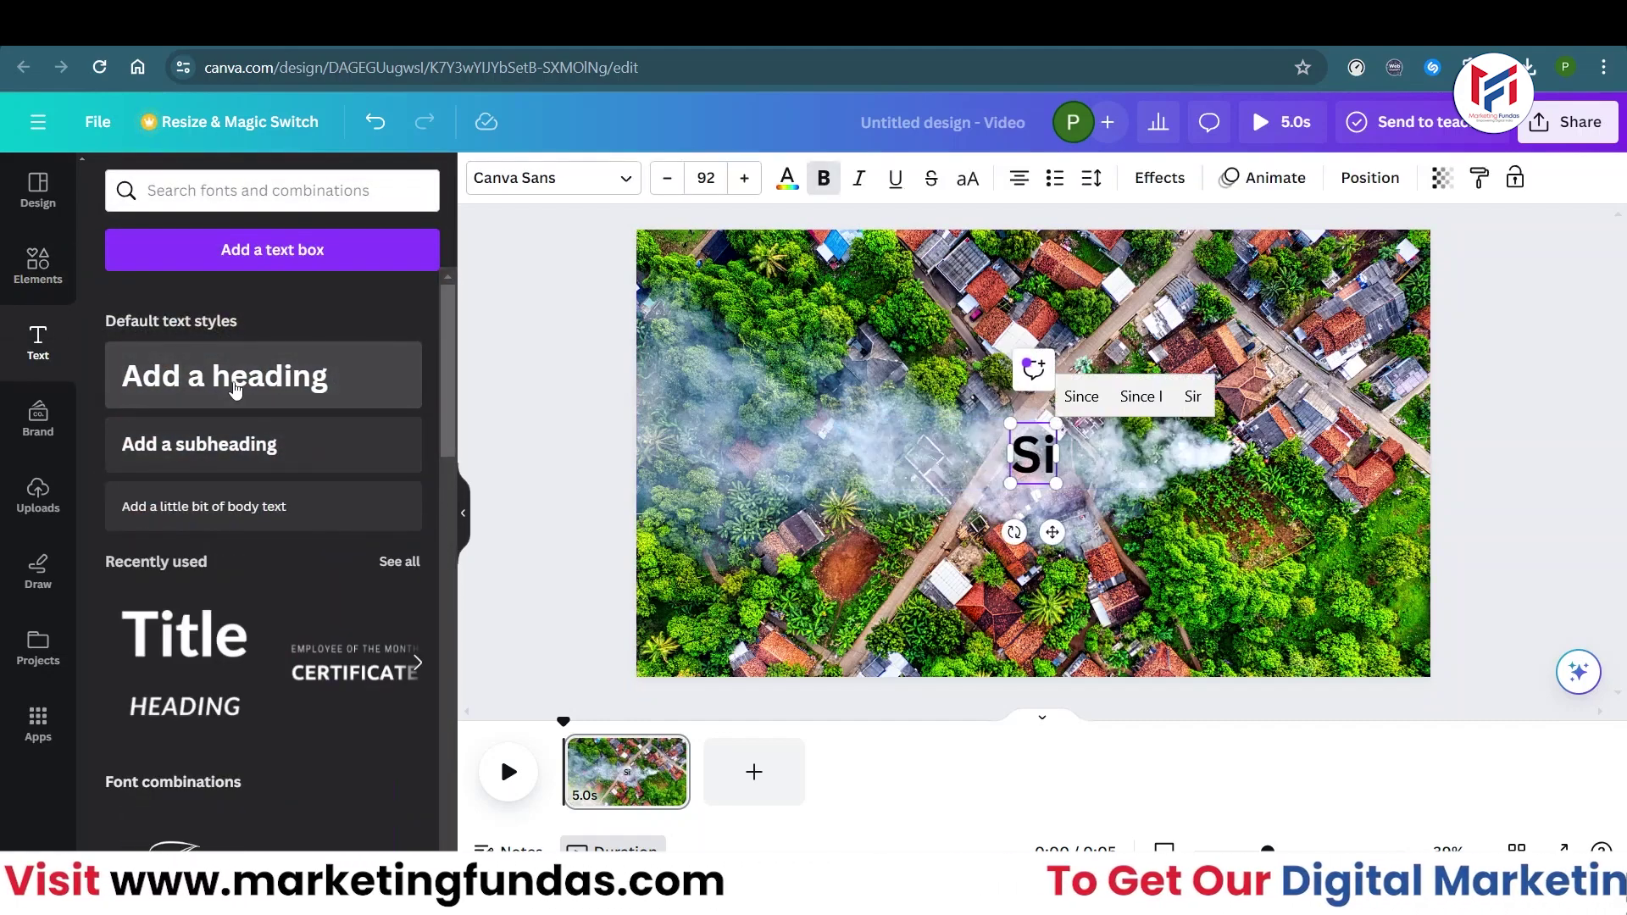
key("BackSpace")
type("ngapore")
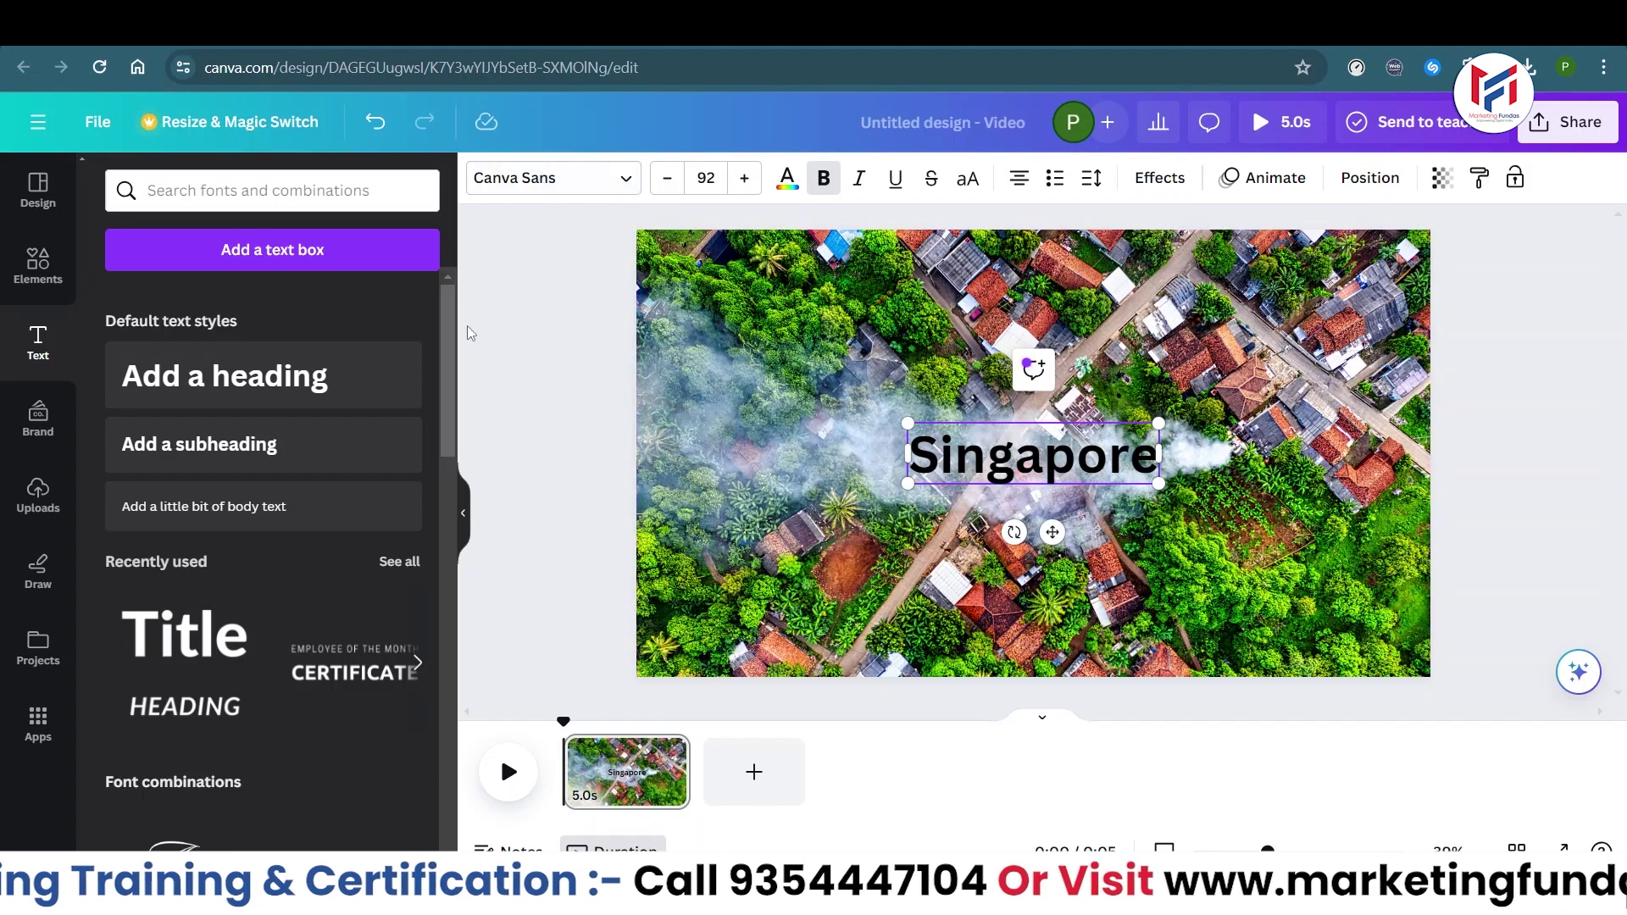
- Set the Singapore heading's font to League Spartan
scroll(305, 394, "down", 10)
left_click_drag(447, 510, 506, 346)
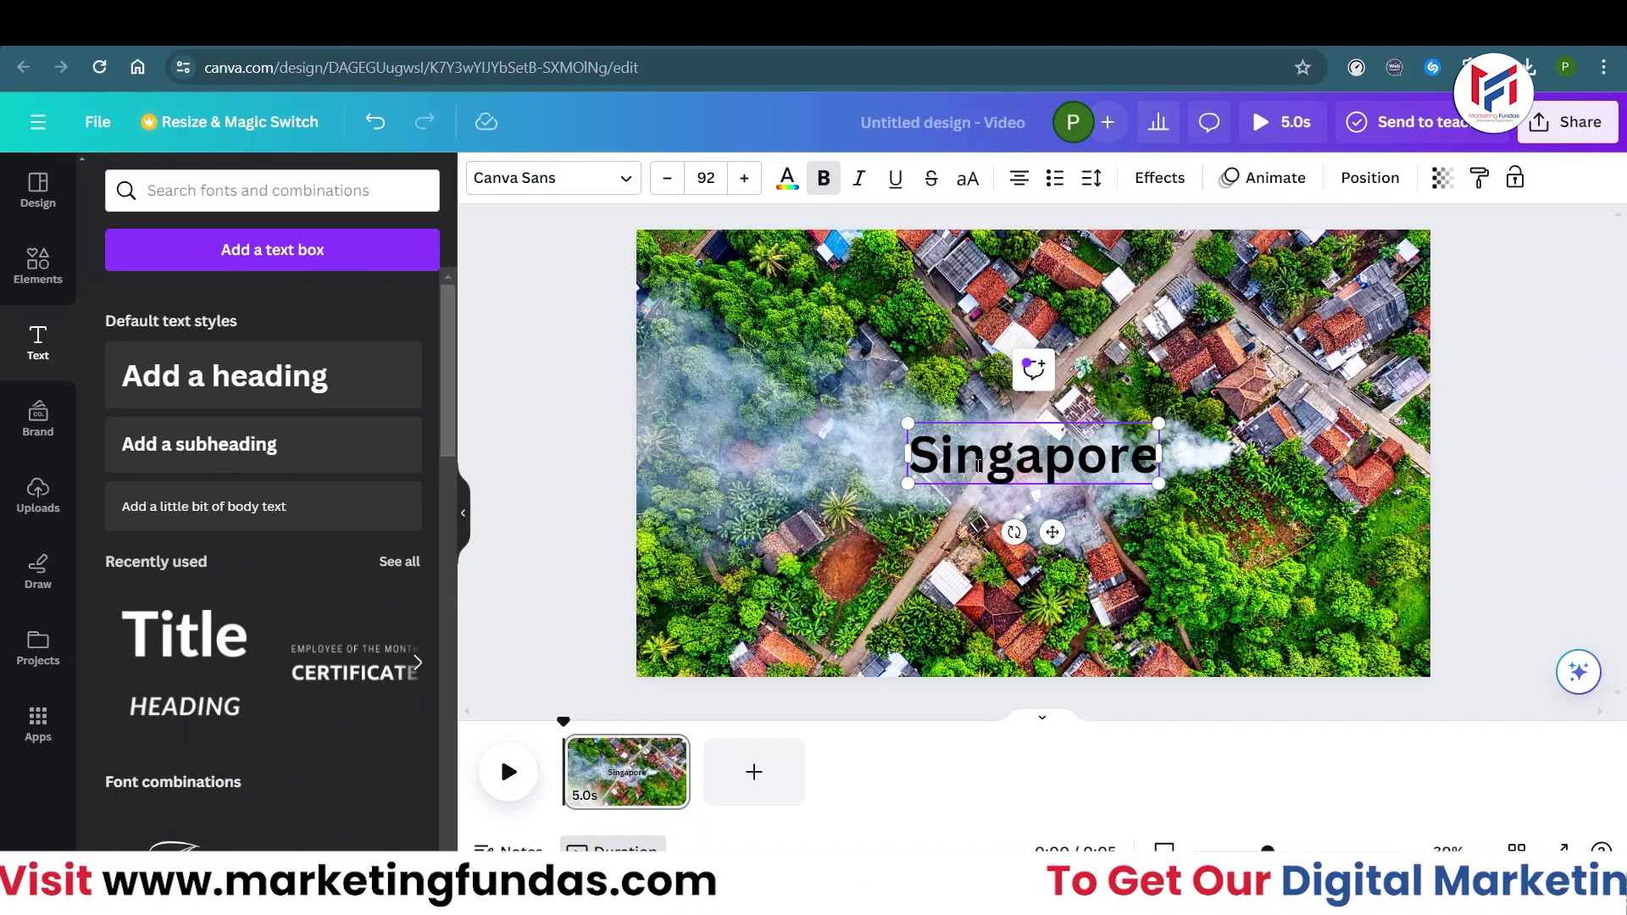
left_click(587, 180)
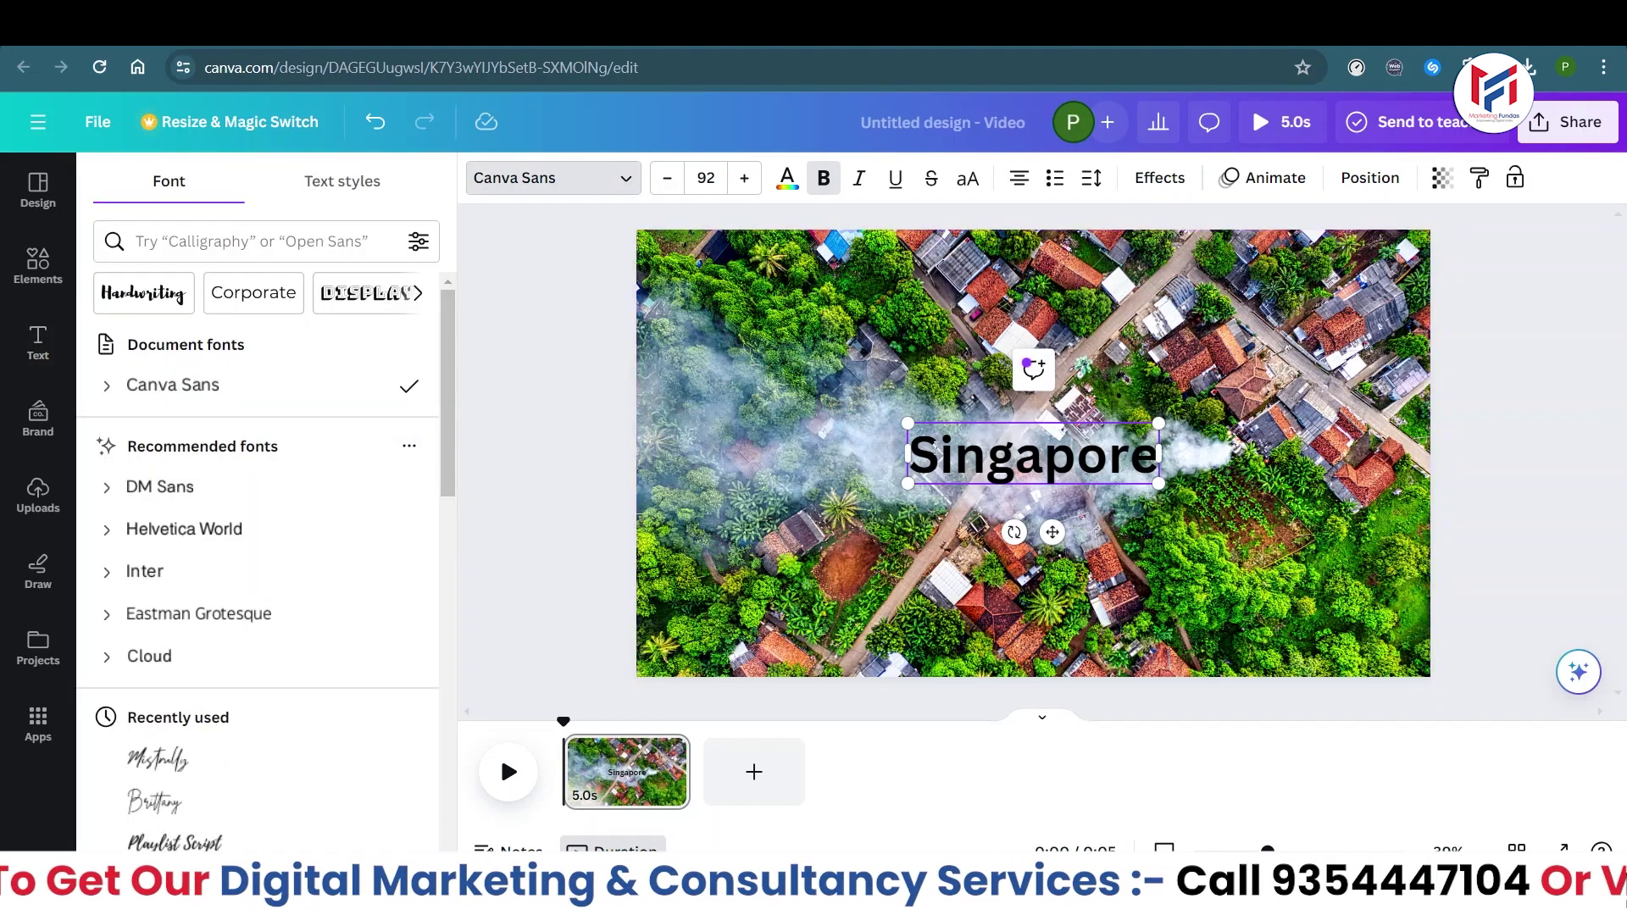
scroll(445, 360, "down", 5)
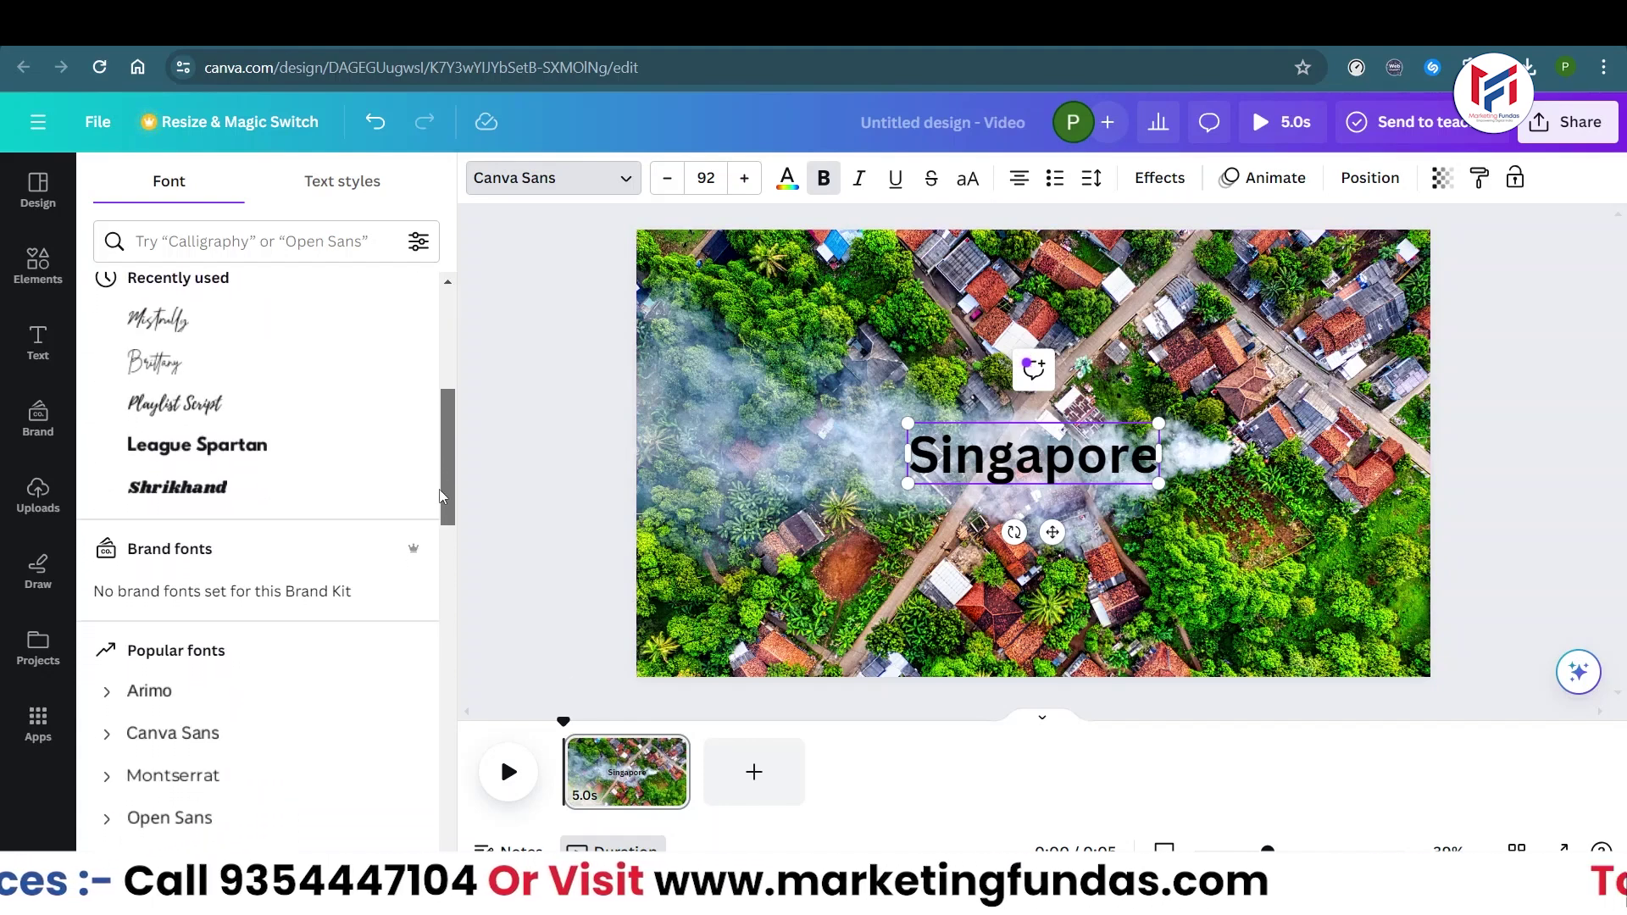
left_click(197, 463)
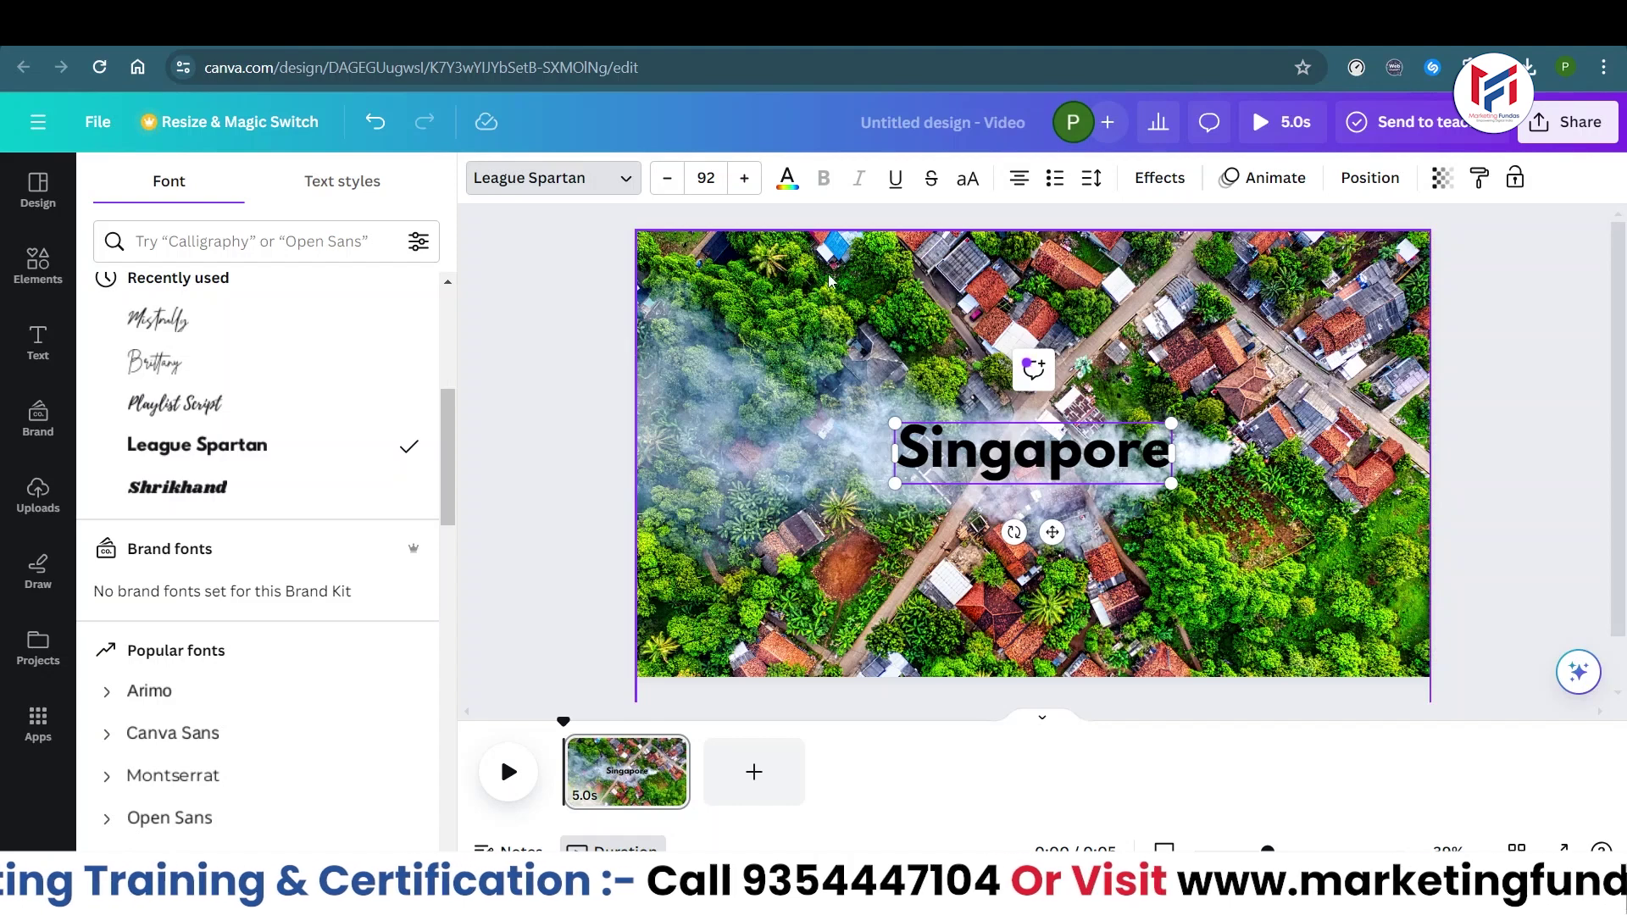
left_click(786, 180)
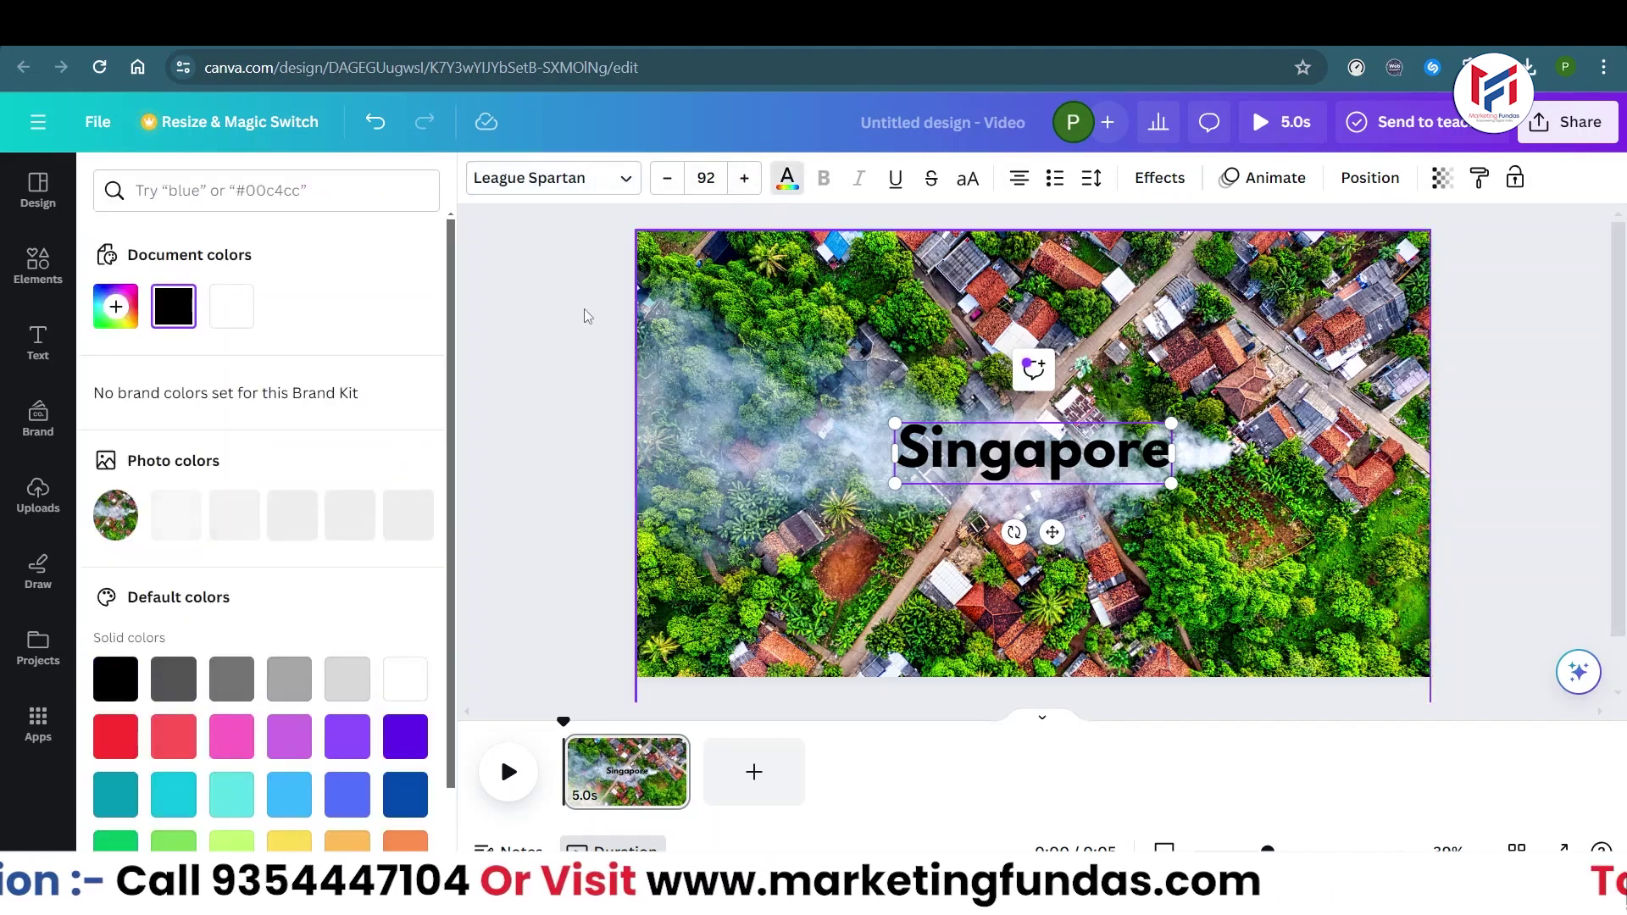
left_click(232, 306)
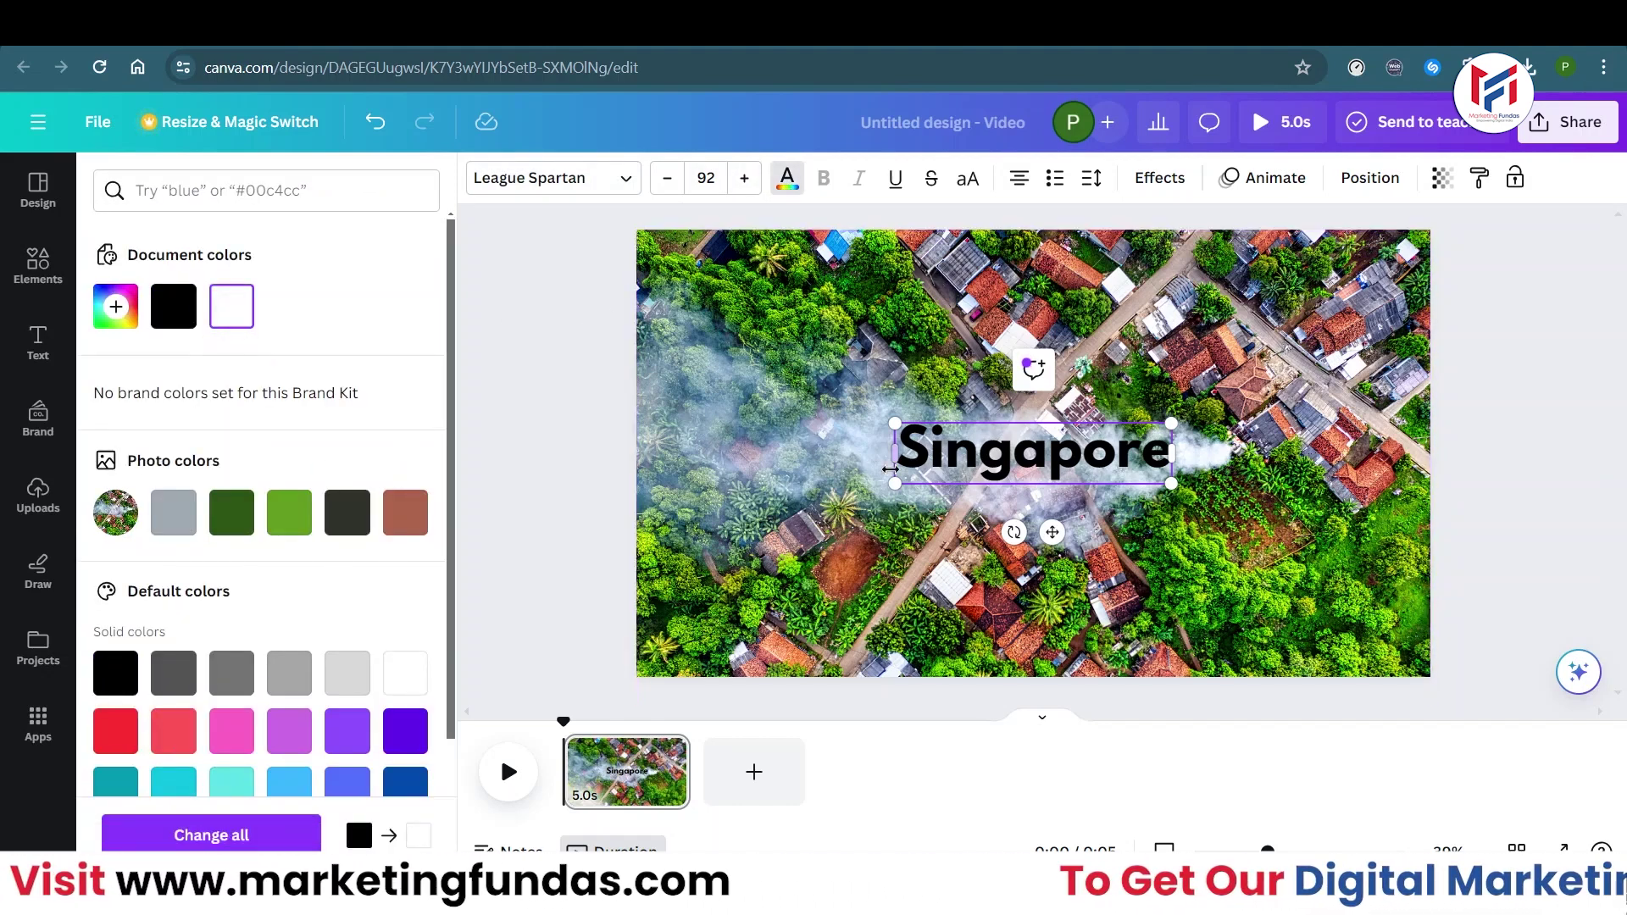
left_click(231, 306)
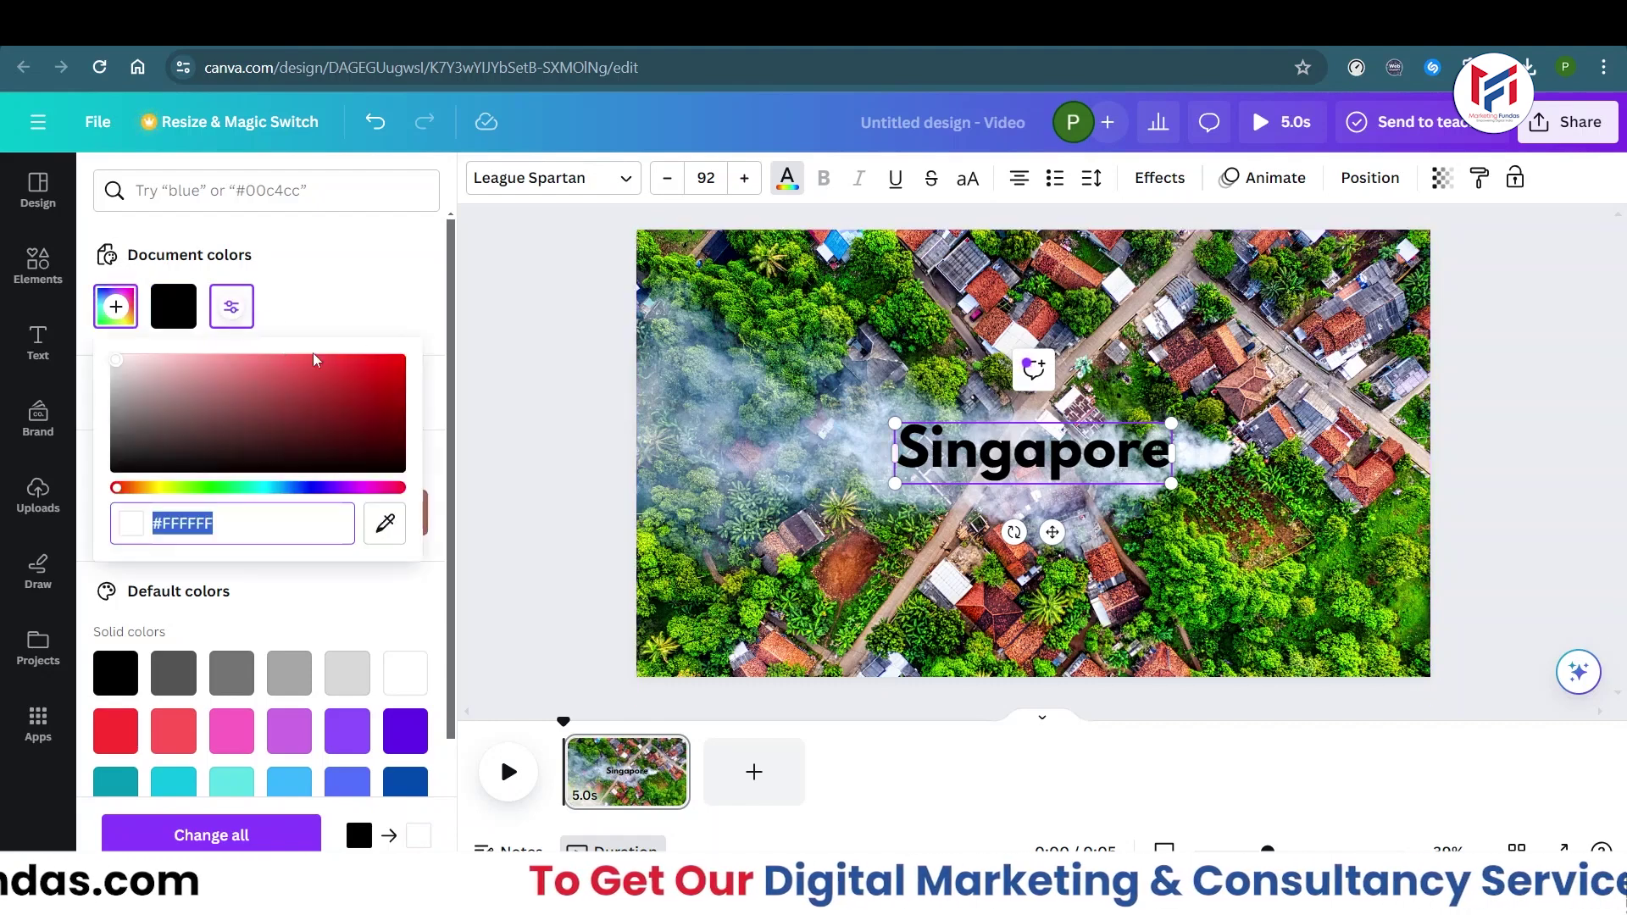
left_click(564, 354)
left_click(681, 425)
- Select the Singapore heading and set its text colour to white from the default solid colours
left_click(974, 449)
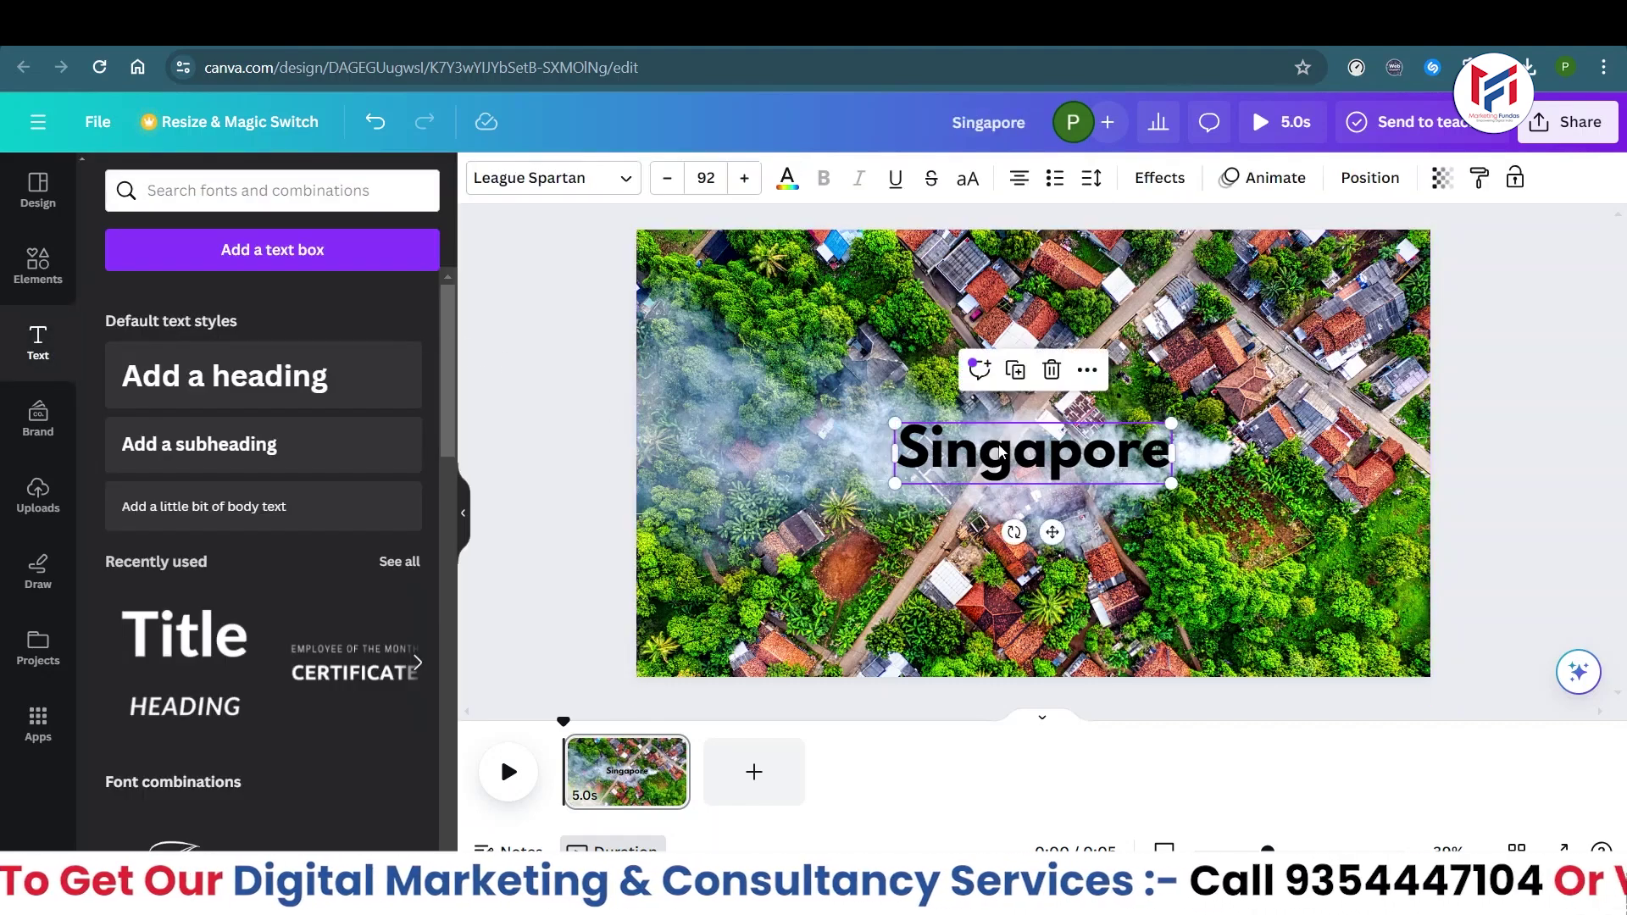
left_click(786, 180)
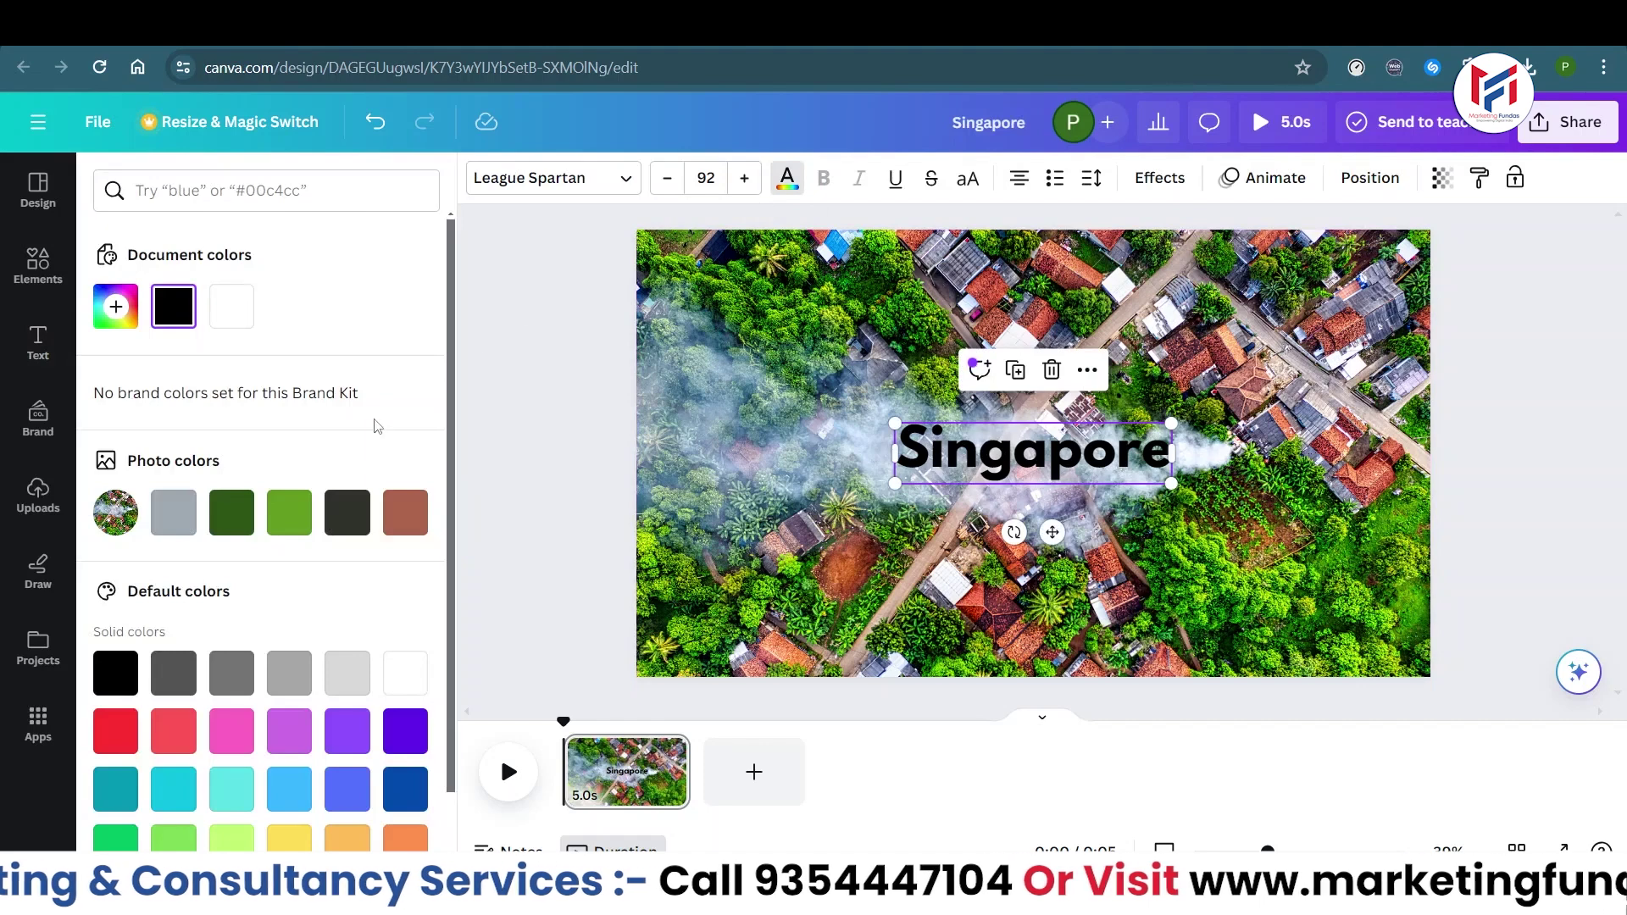
left_click(405, 673)
- Enlarge the Singapore heading to nearly the page width, about font size 248, and centre it on the page
left_click_drag(890, 487, 680, 531)
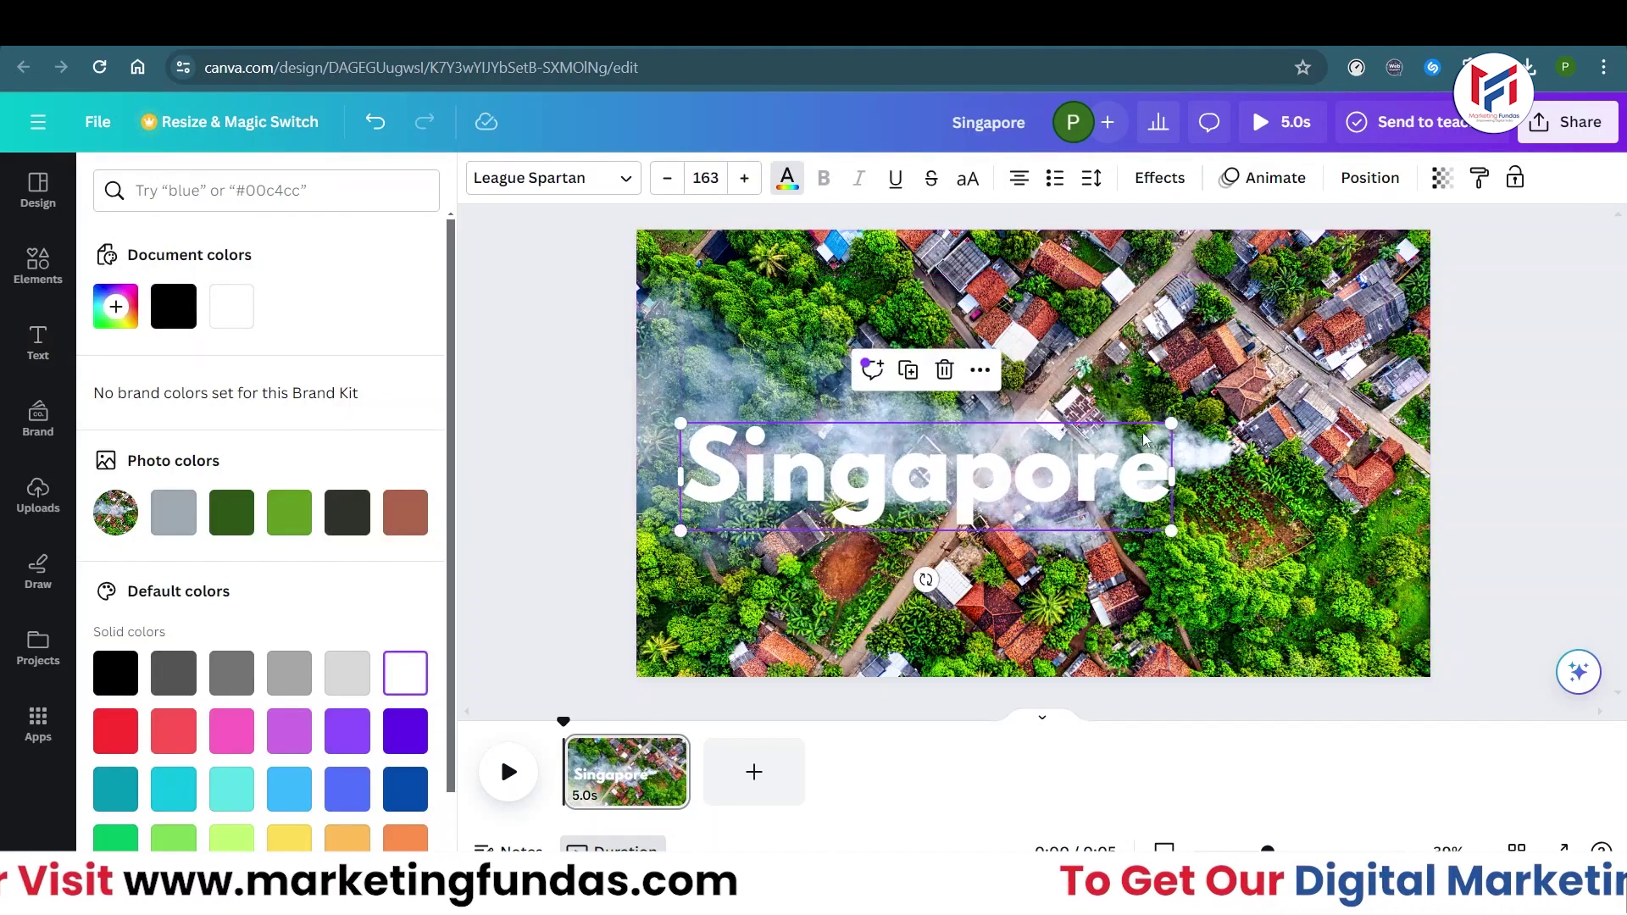
left_click_drag(1166, 417, 1390, 298)
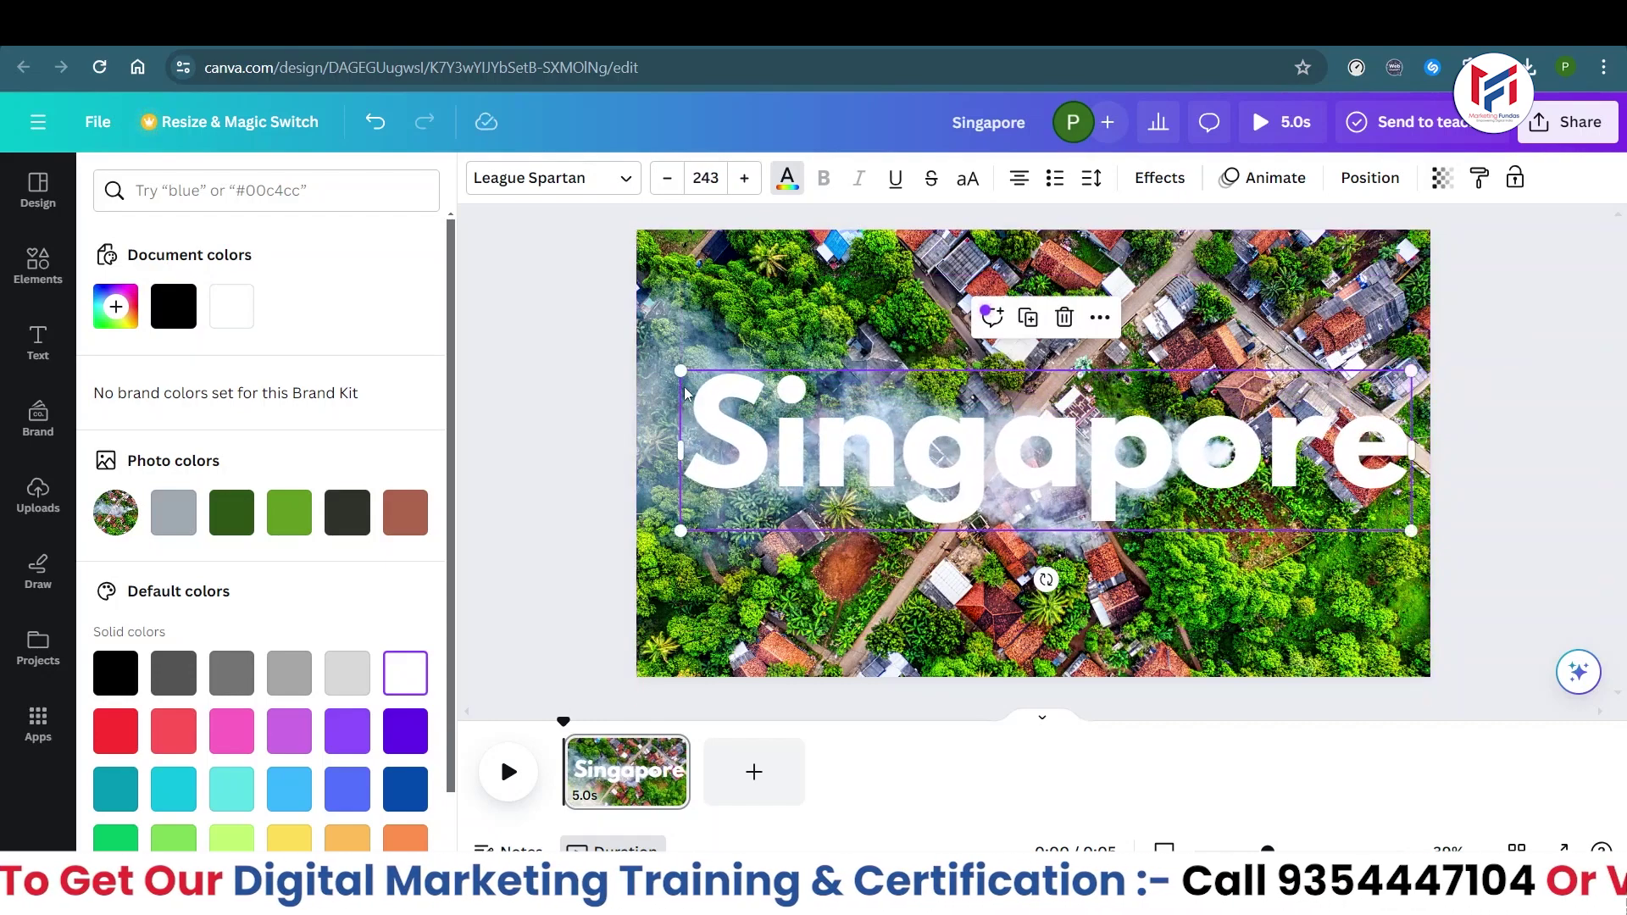
left_click_drag(681, 370, 666, 367)
left_click(950, 469)
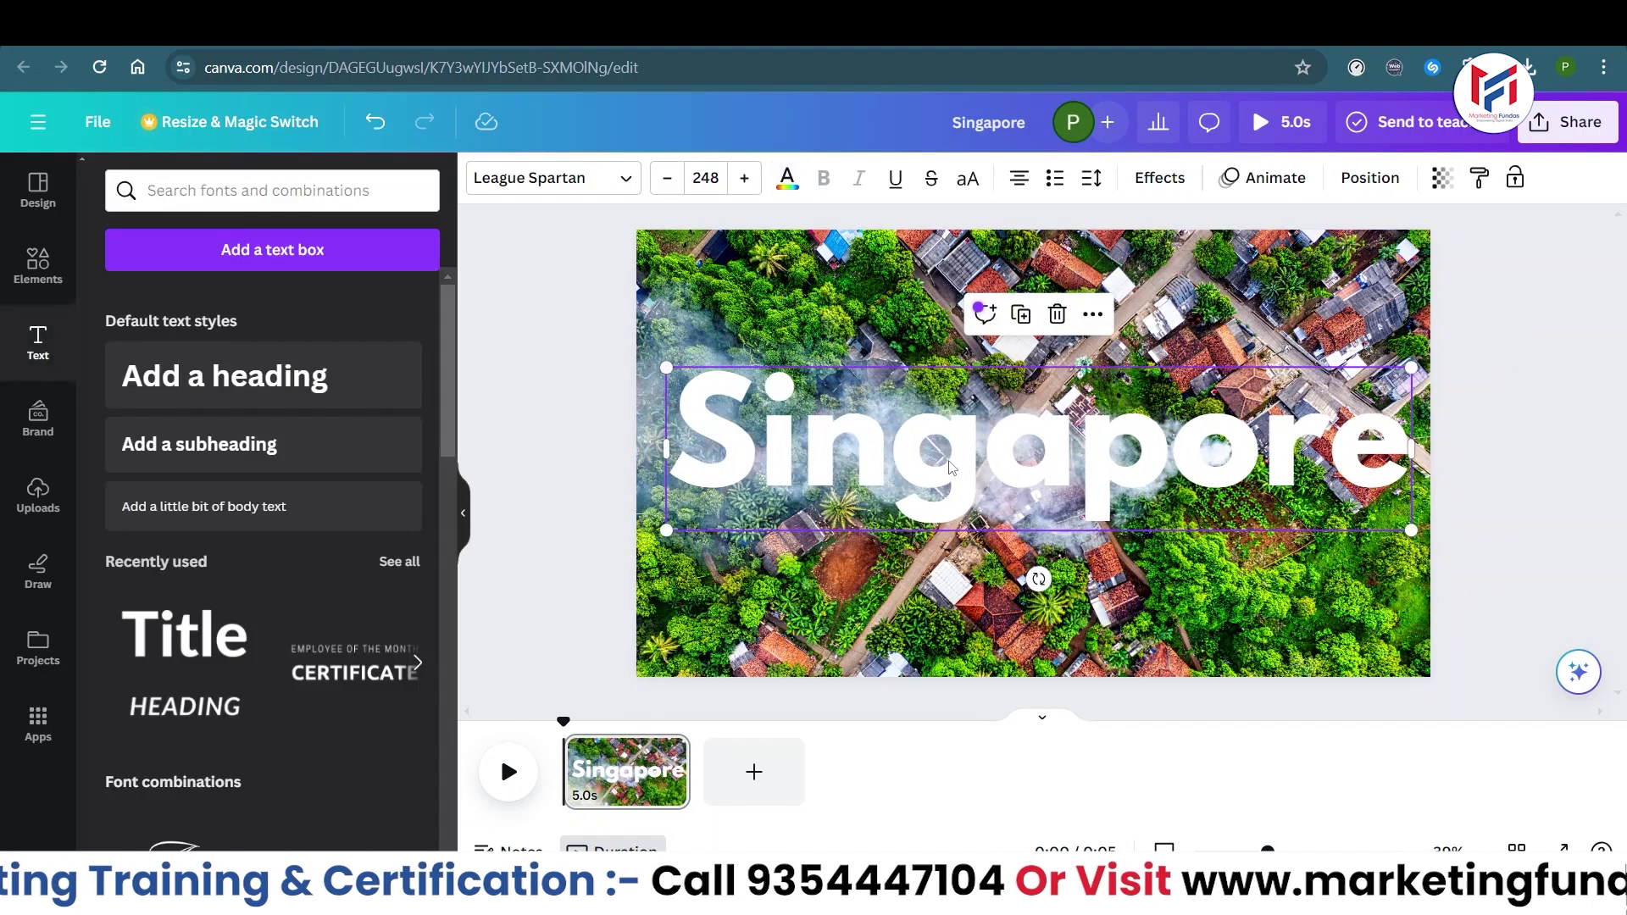
left_click_drag(953, 468, 948, 468)
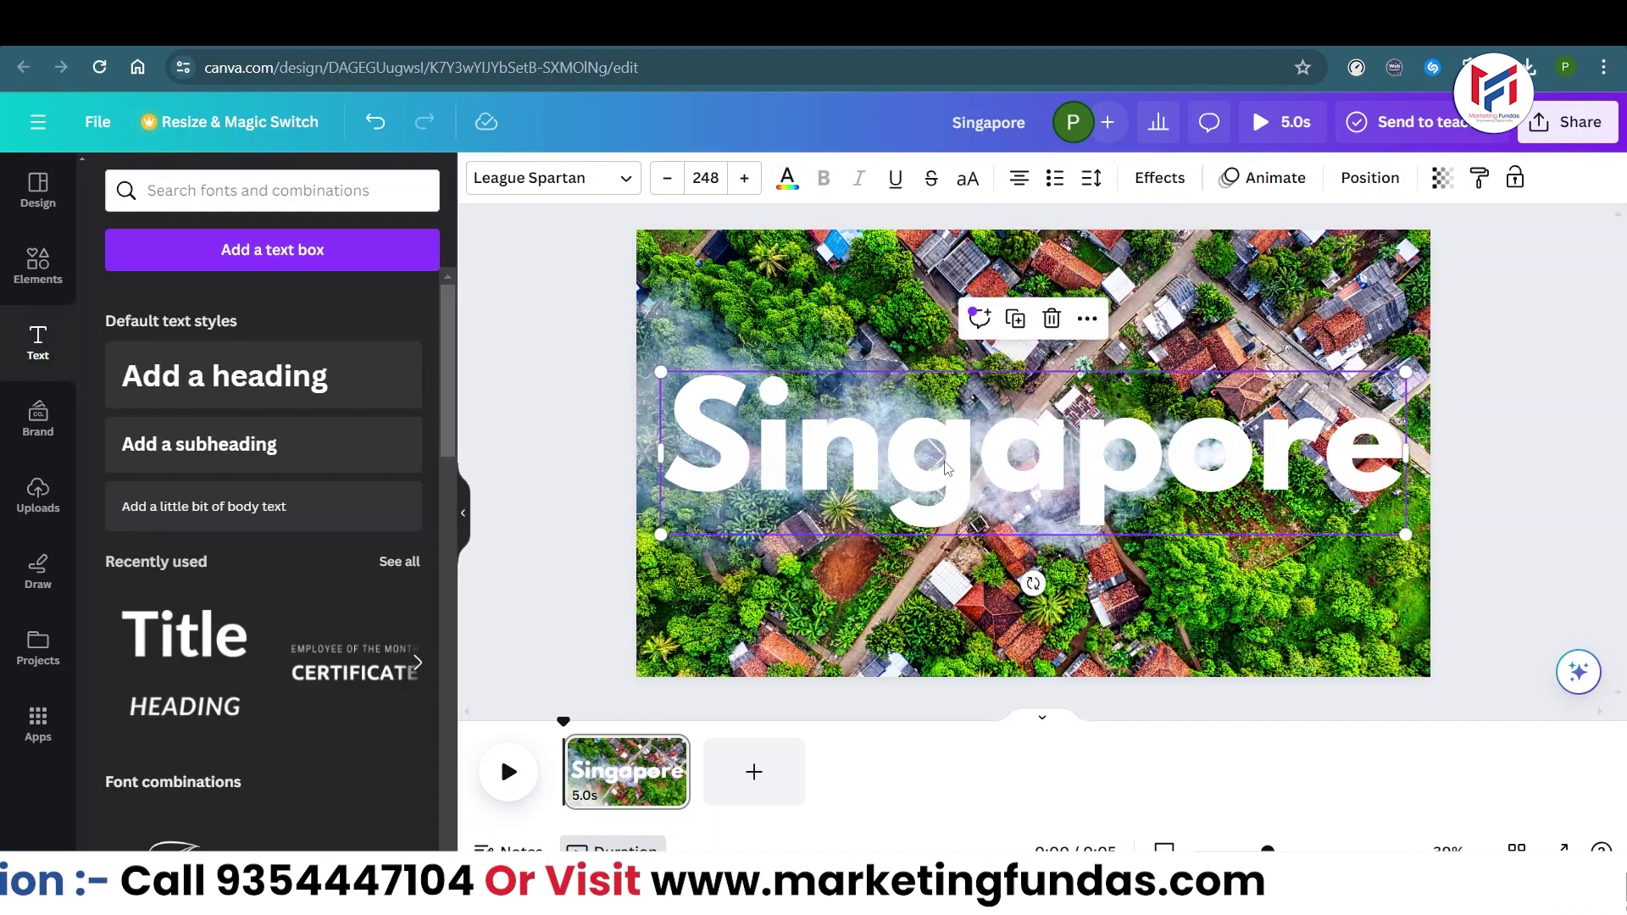
- Apply the Lift text effect to the Singapore heading with intensity 100
left_click(1160, 178)
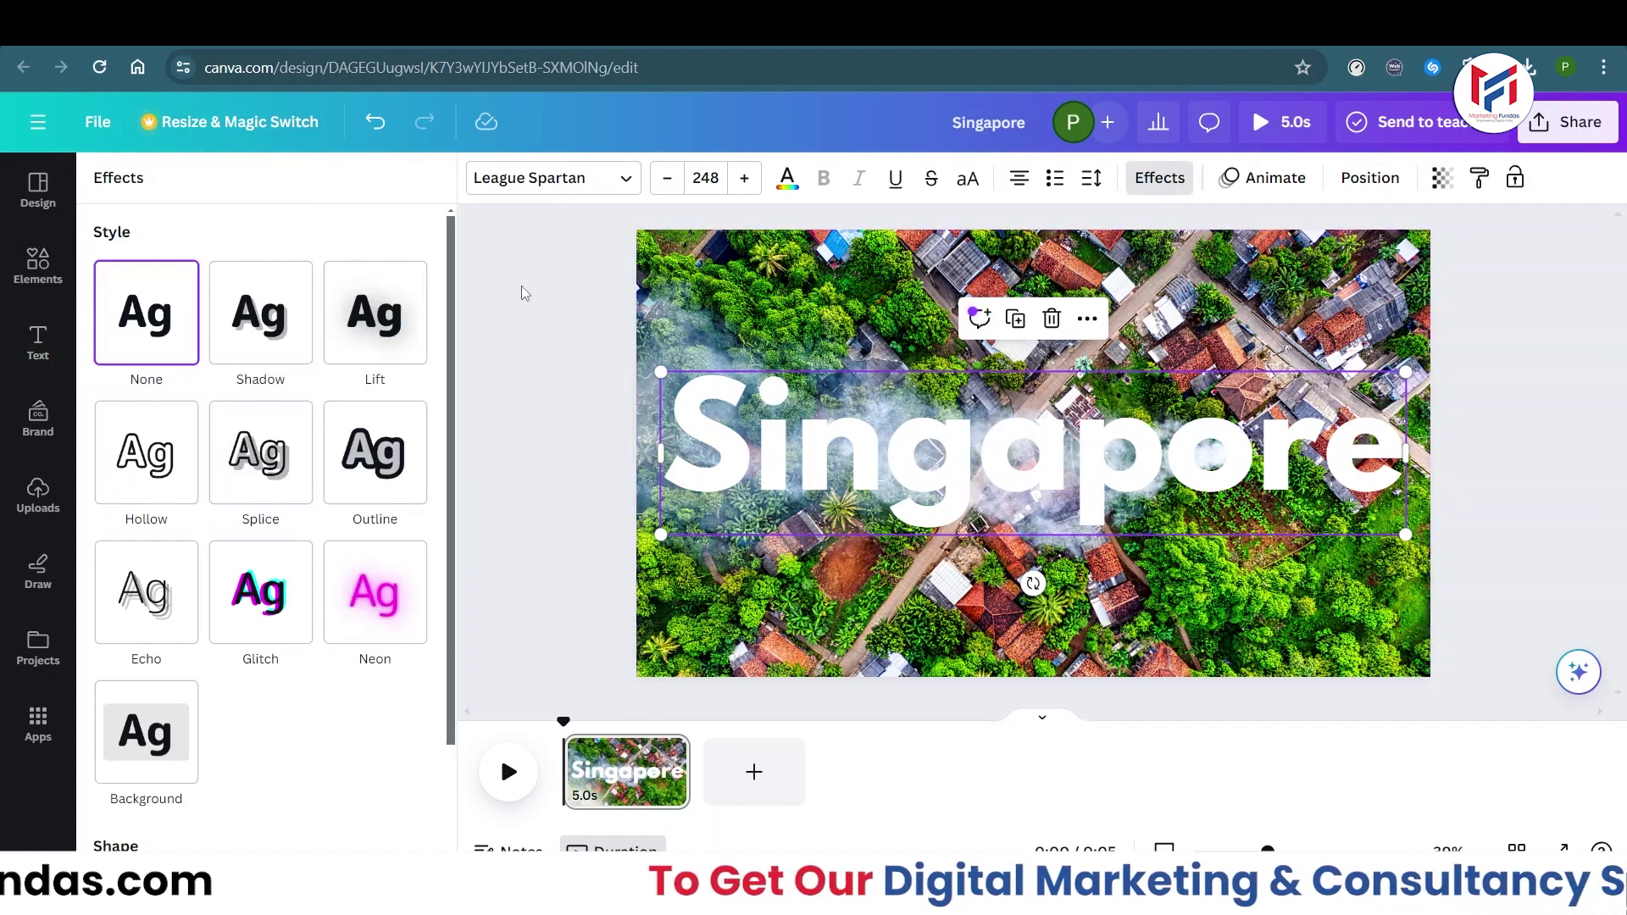
left_click(369, 337)
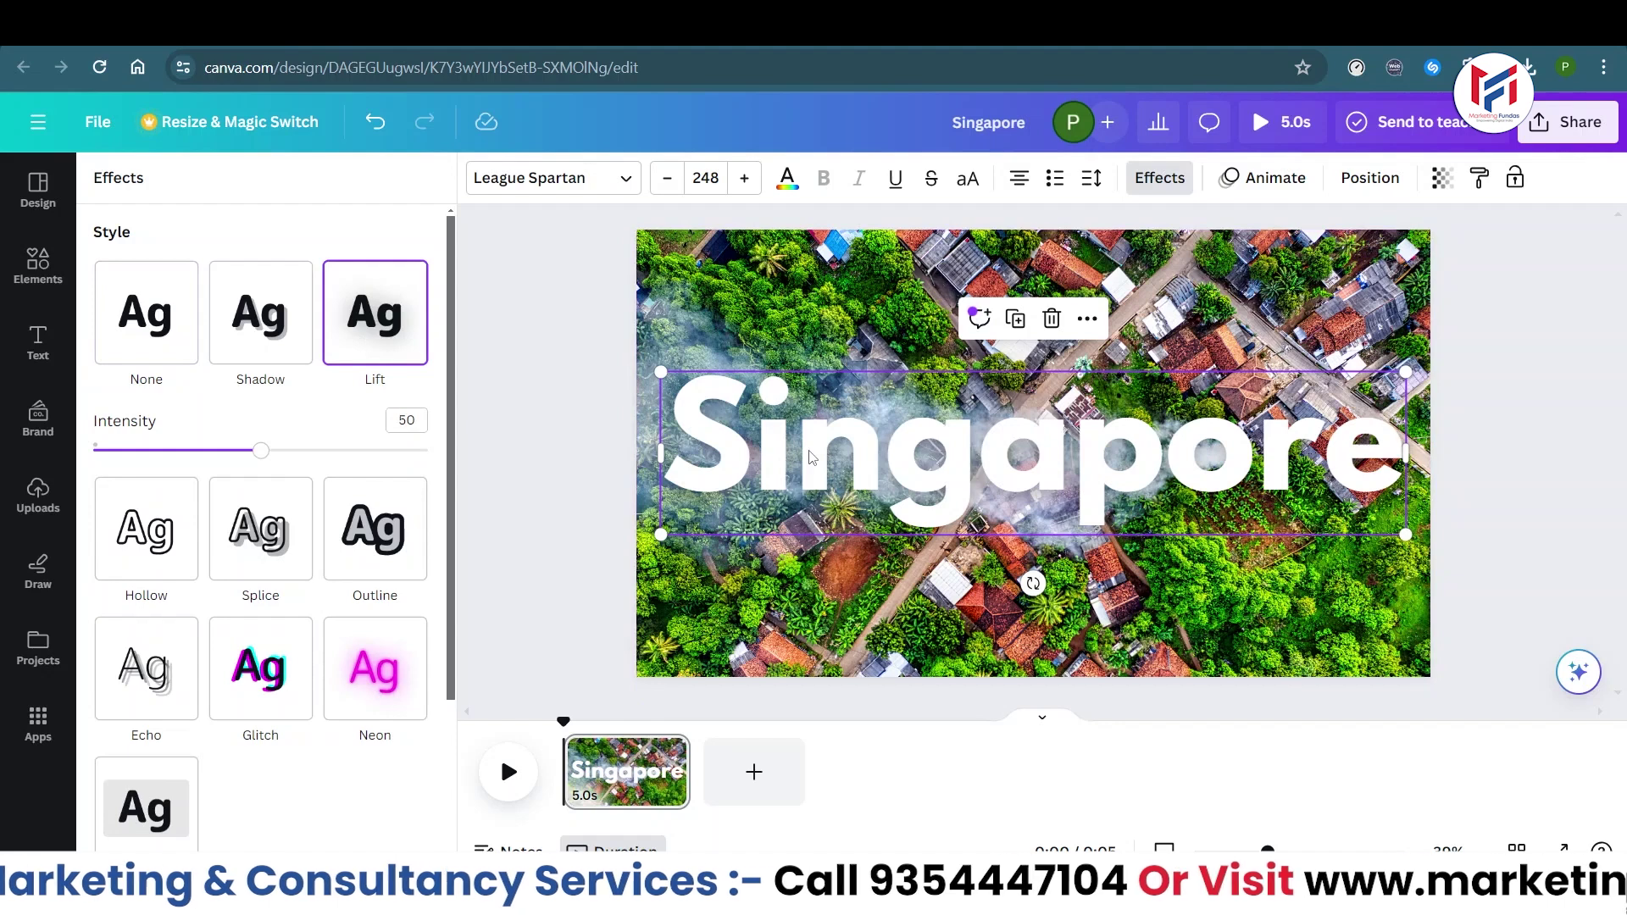
left_click_drag(262, 457, 438, 456)
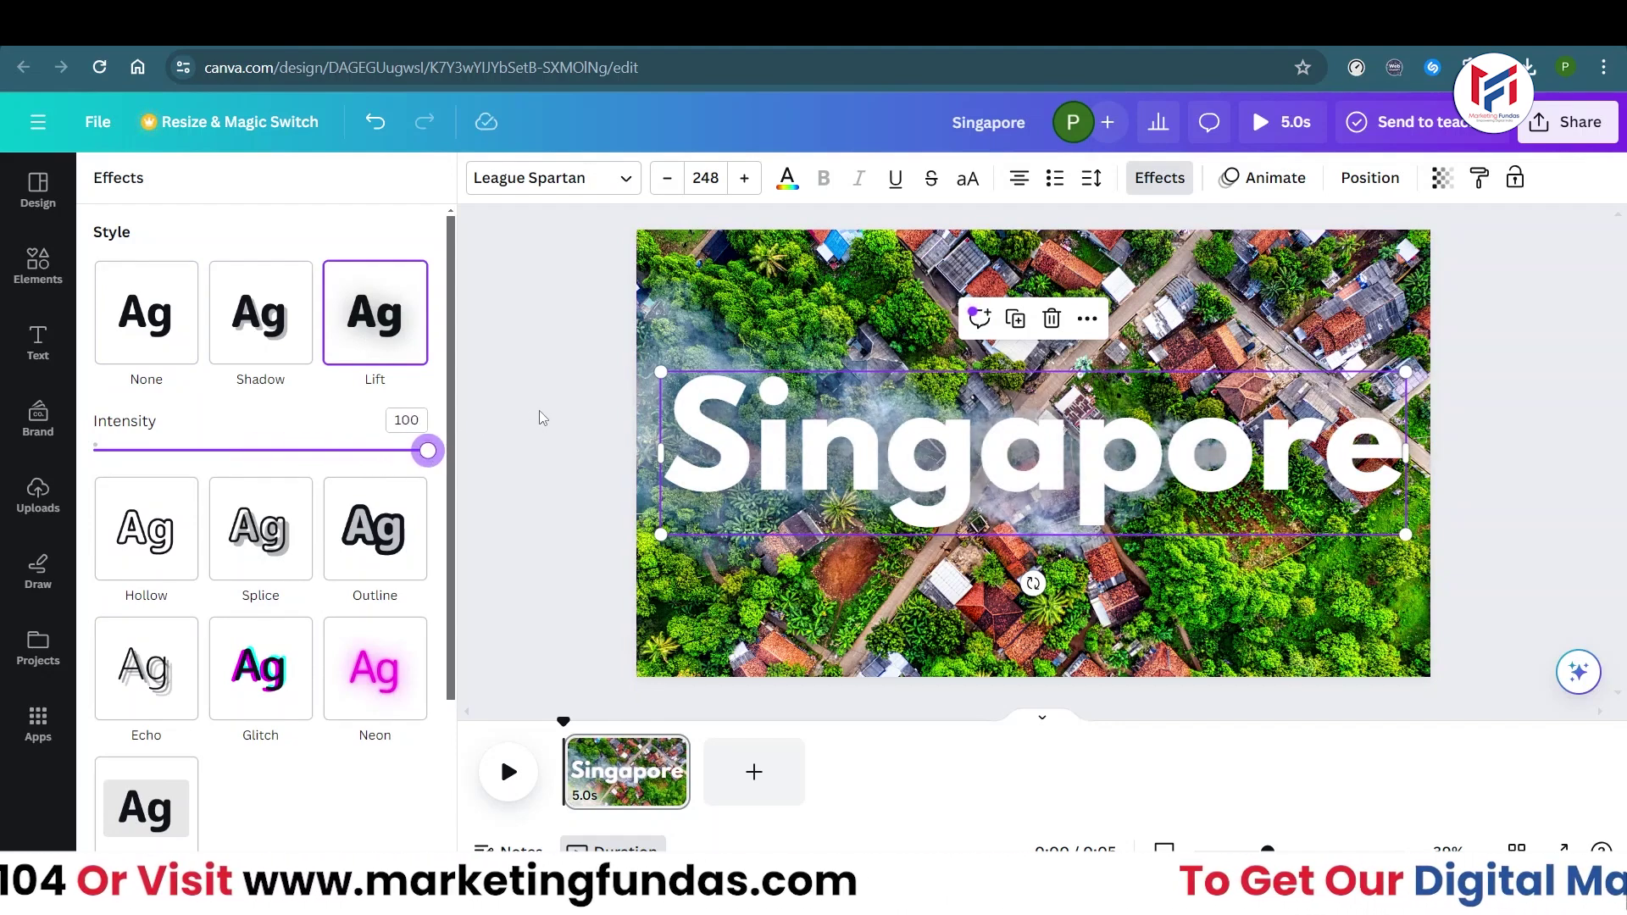
left_click(539, 410)
left_click(539, 410)
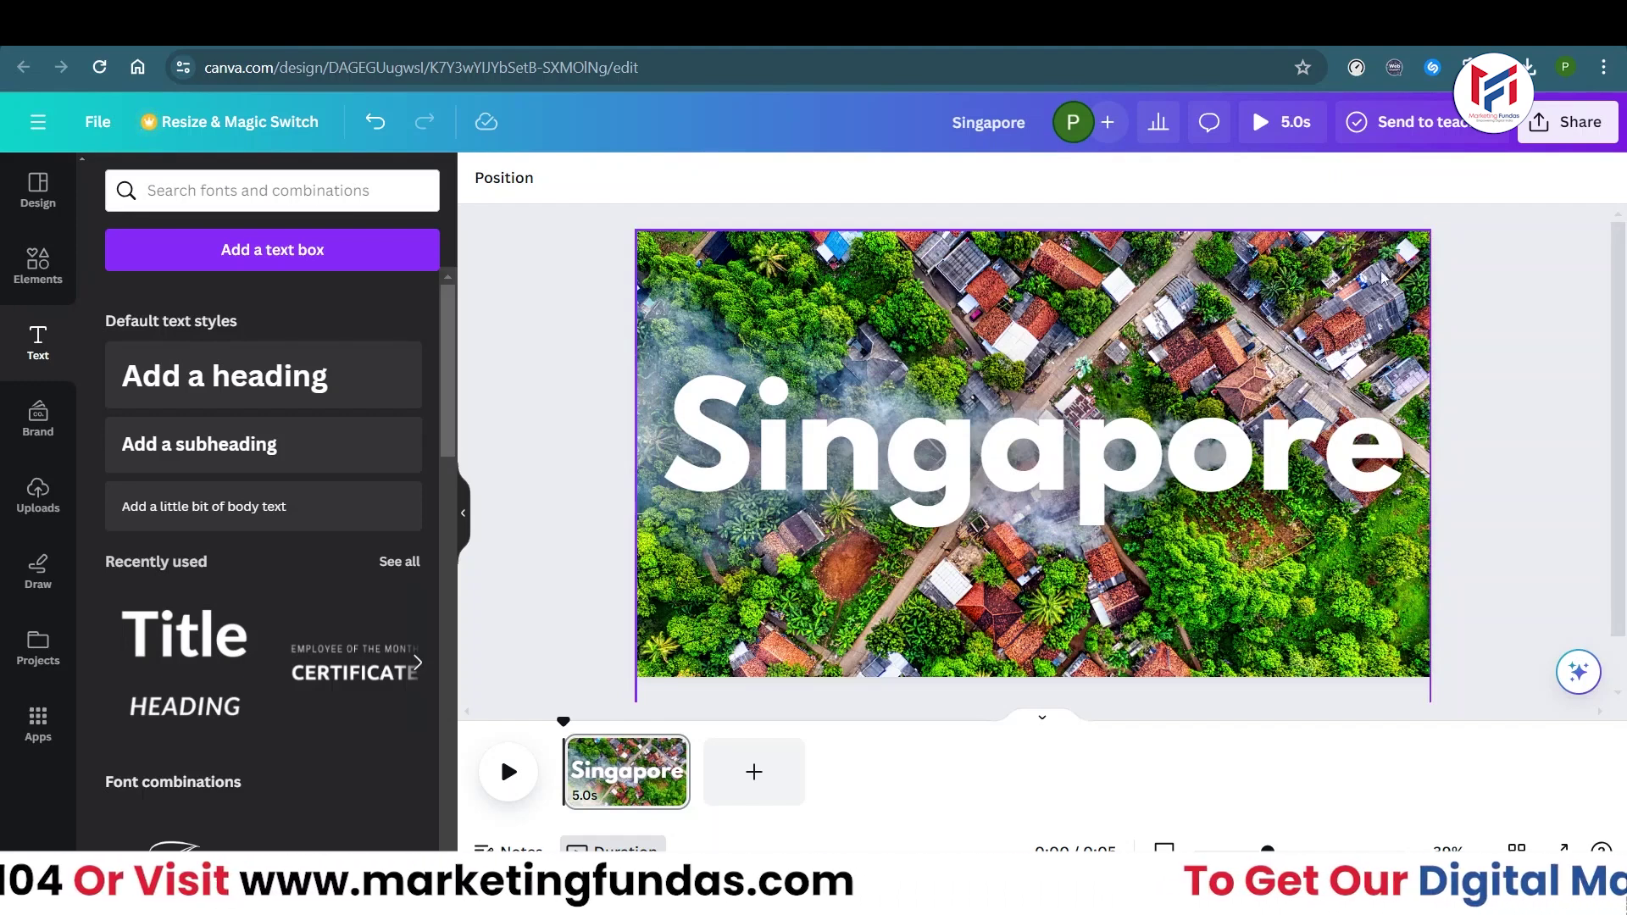
- Download the Singapore design as a PNG at size 1
left_click(1556, 134)
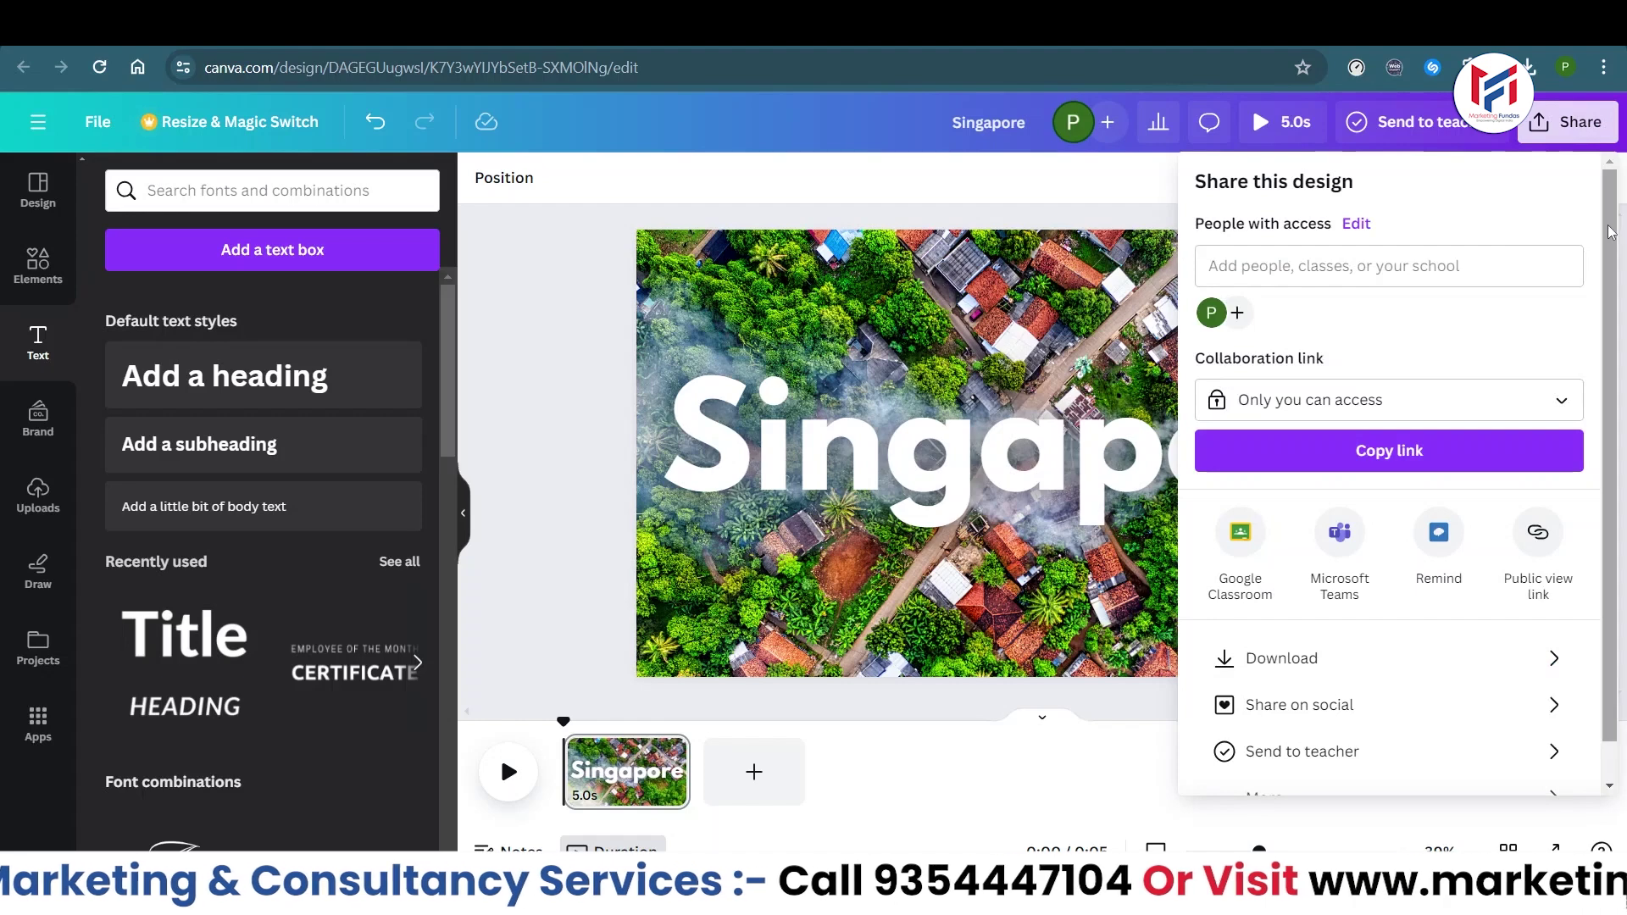
scroll(1613, 267, "down", 1)
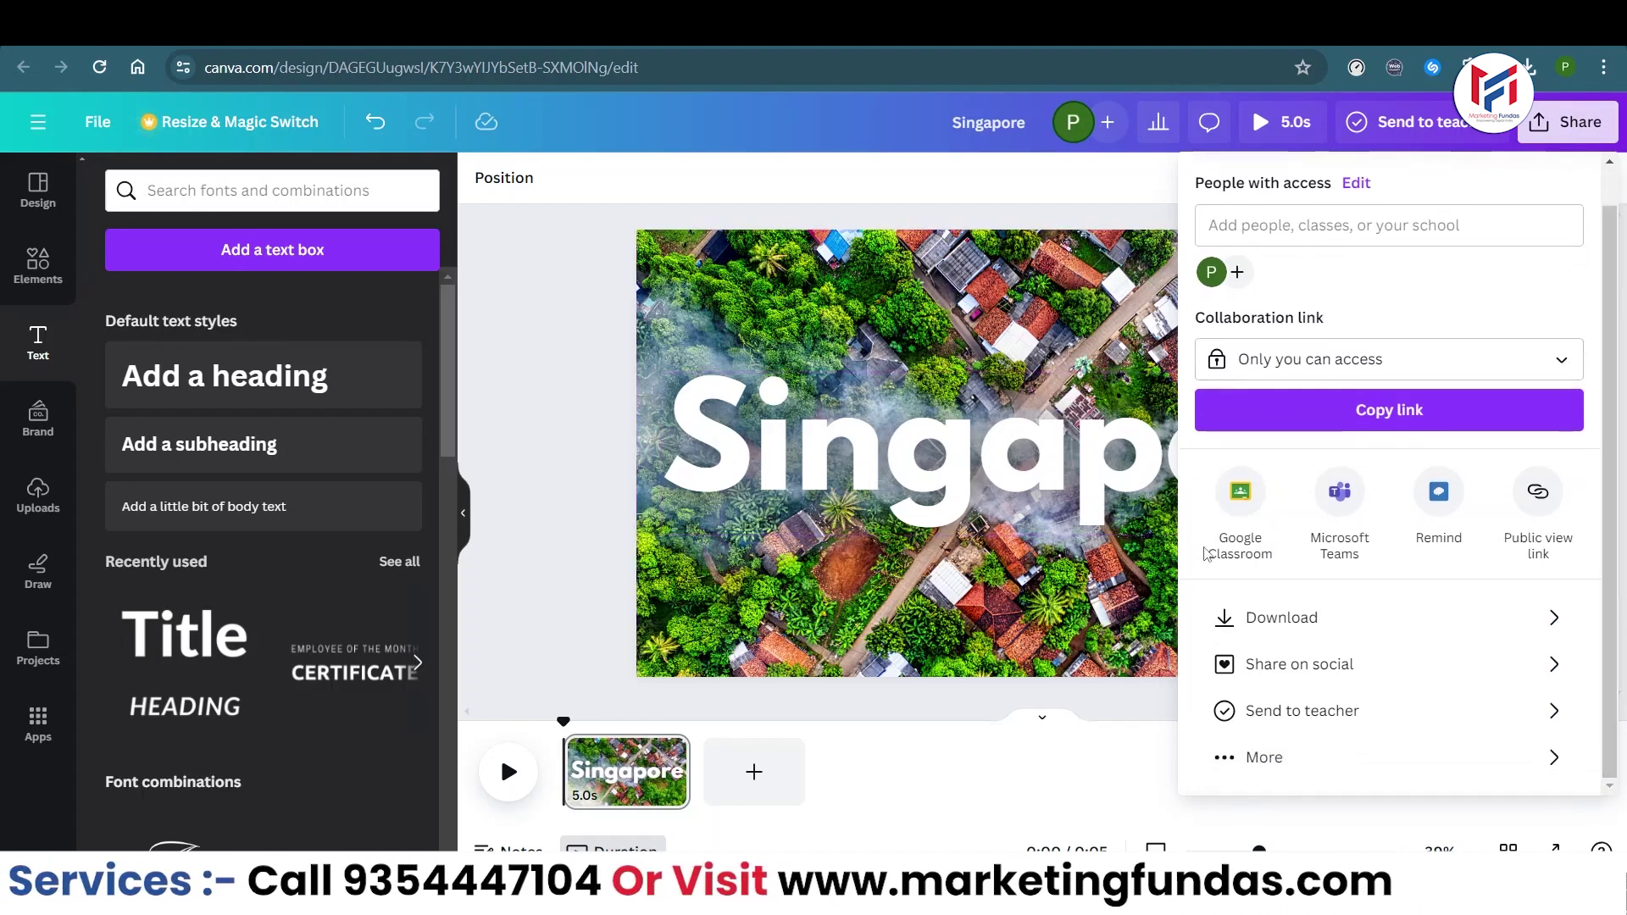
left_click(1279, 622)
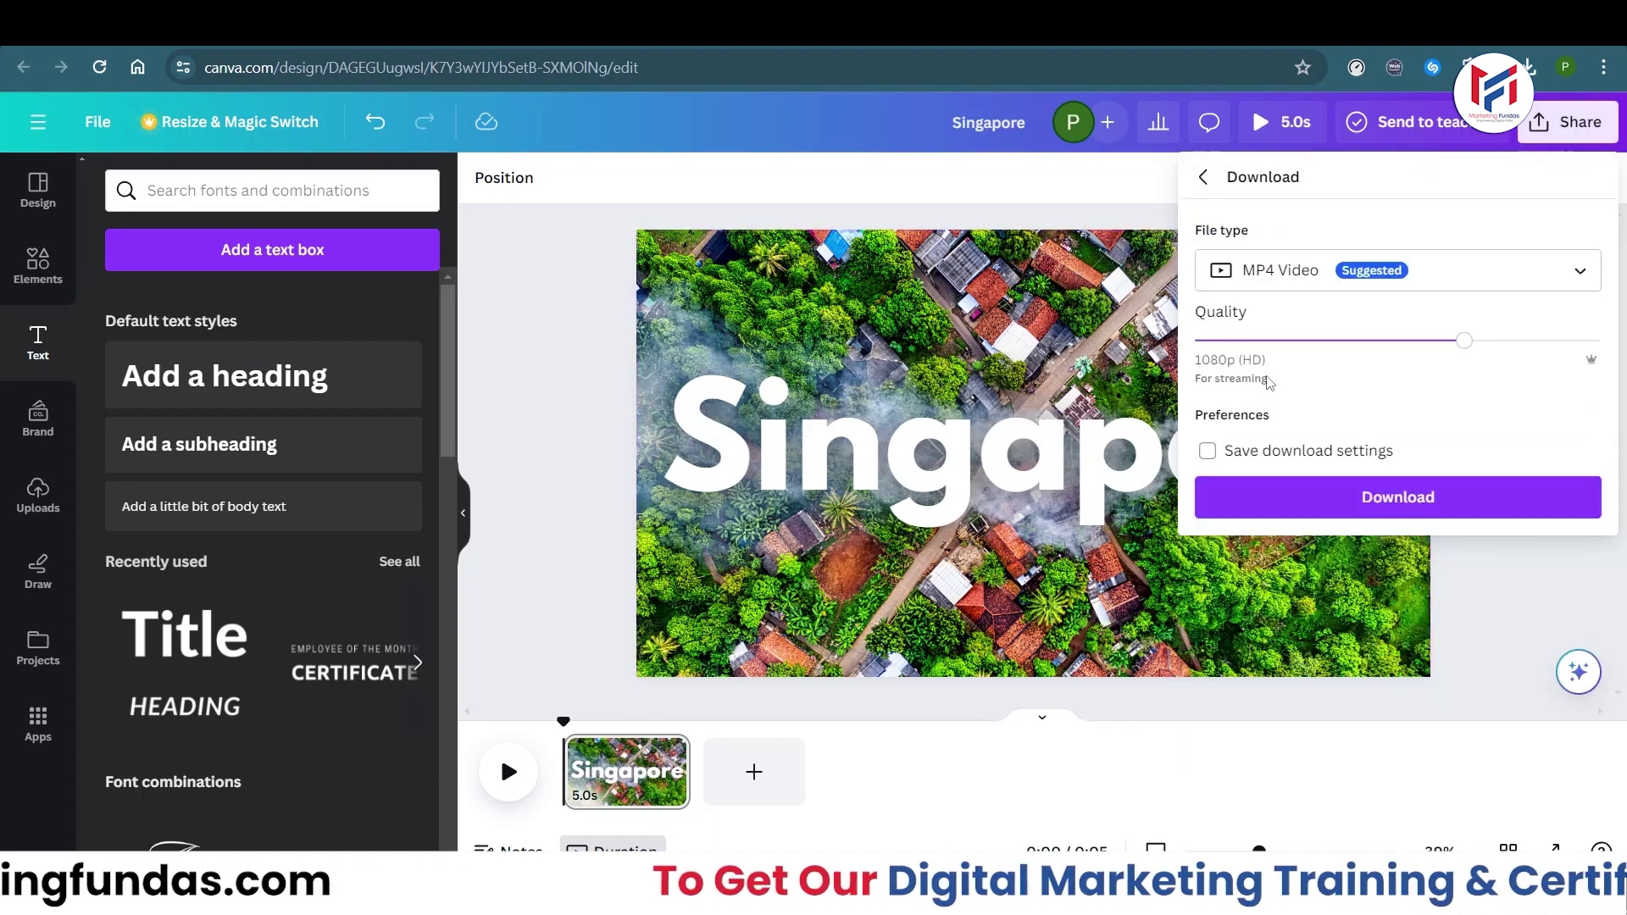
left_click(1265, 284)
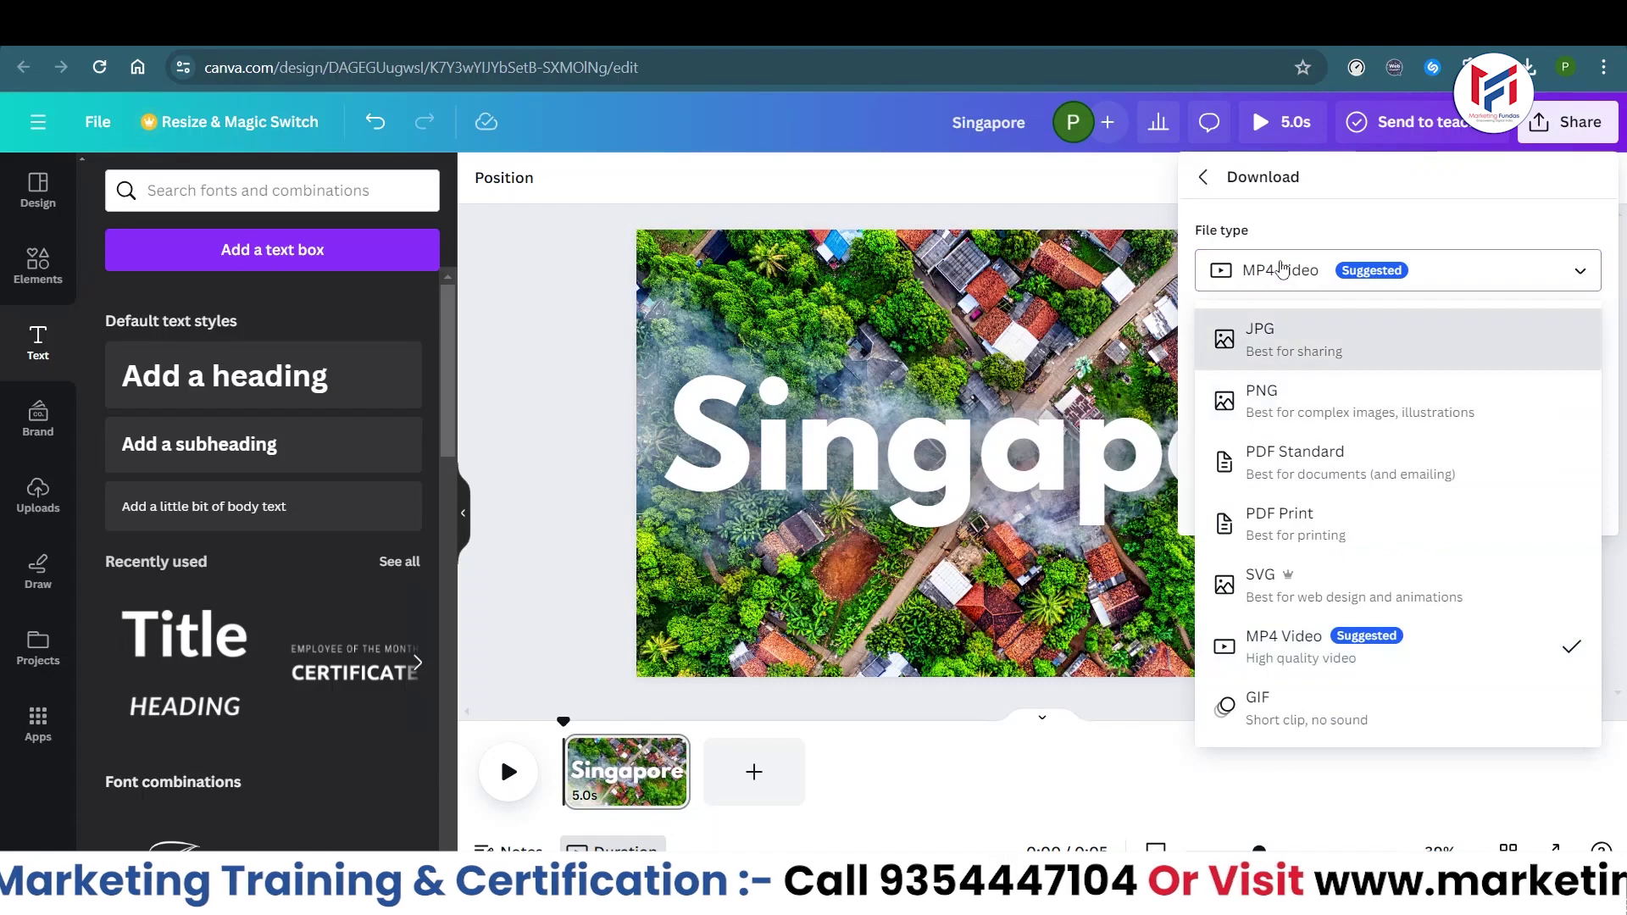
left_click(1267, 400)
left_click(1288, 284)
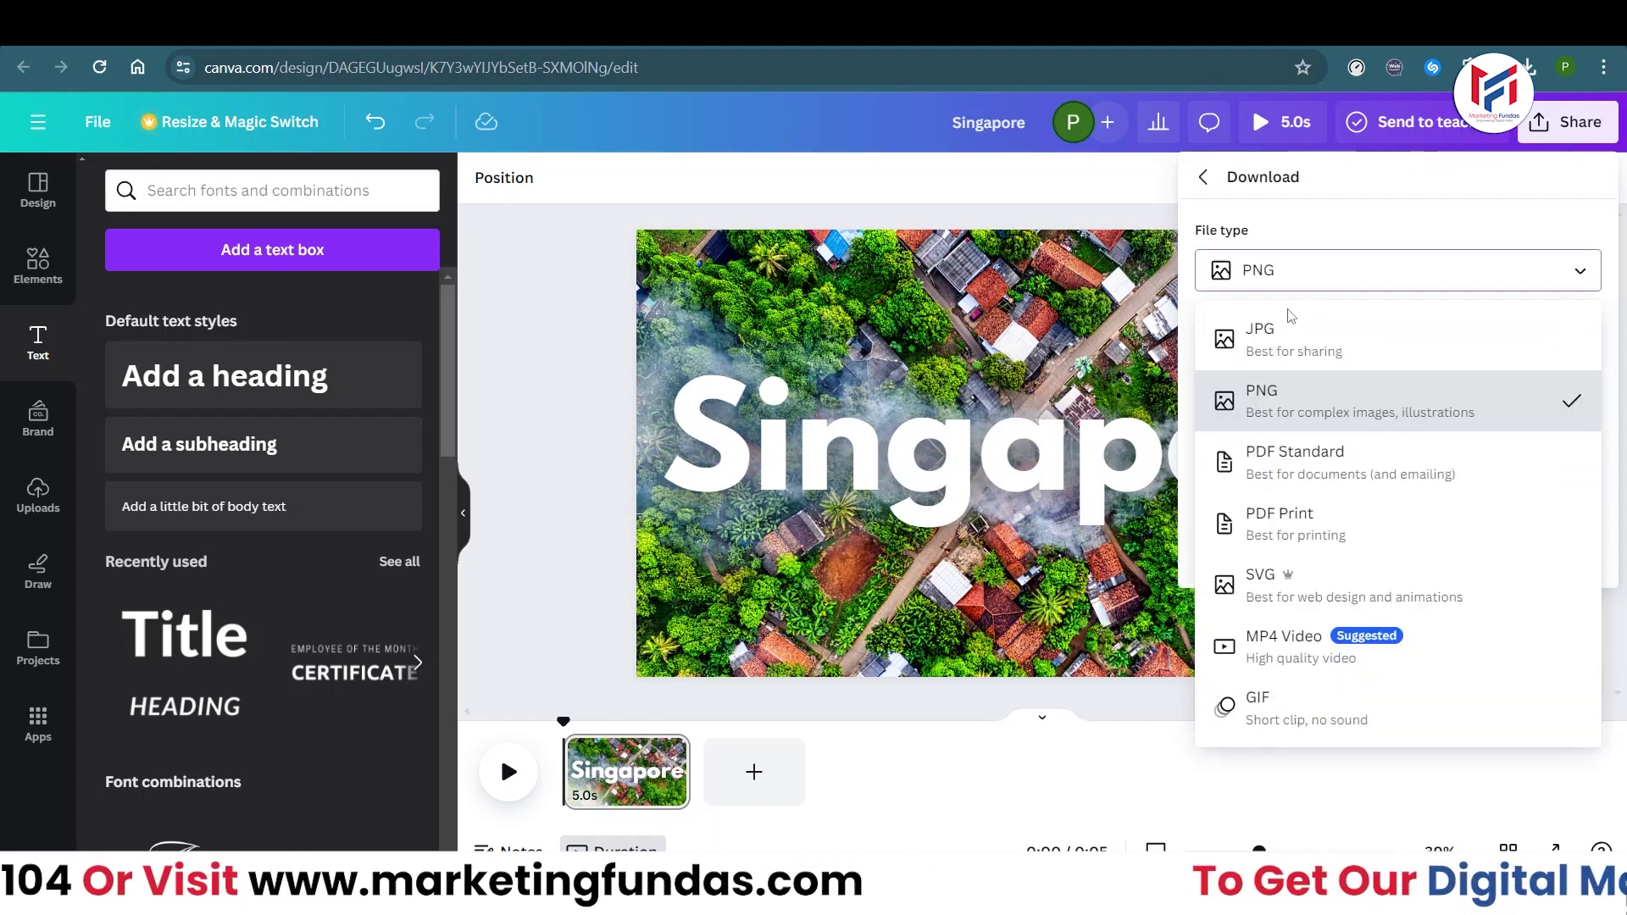
left_click(1267, 391)
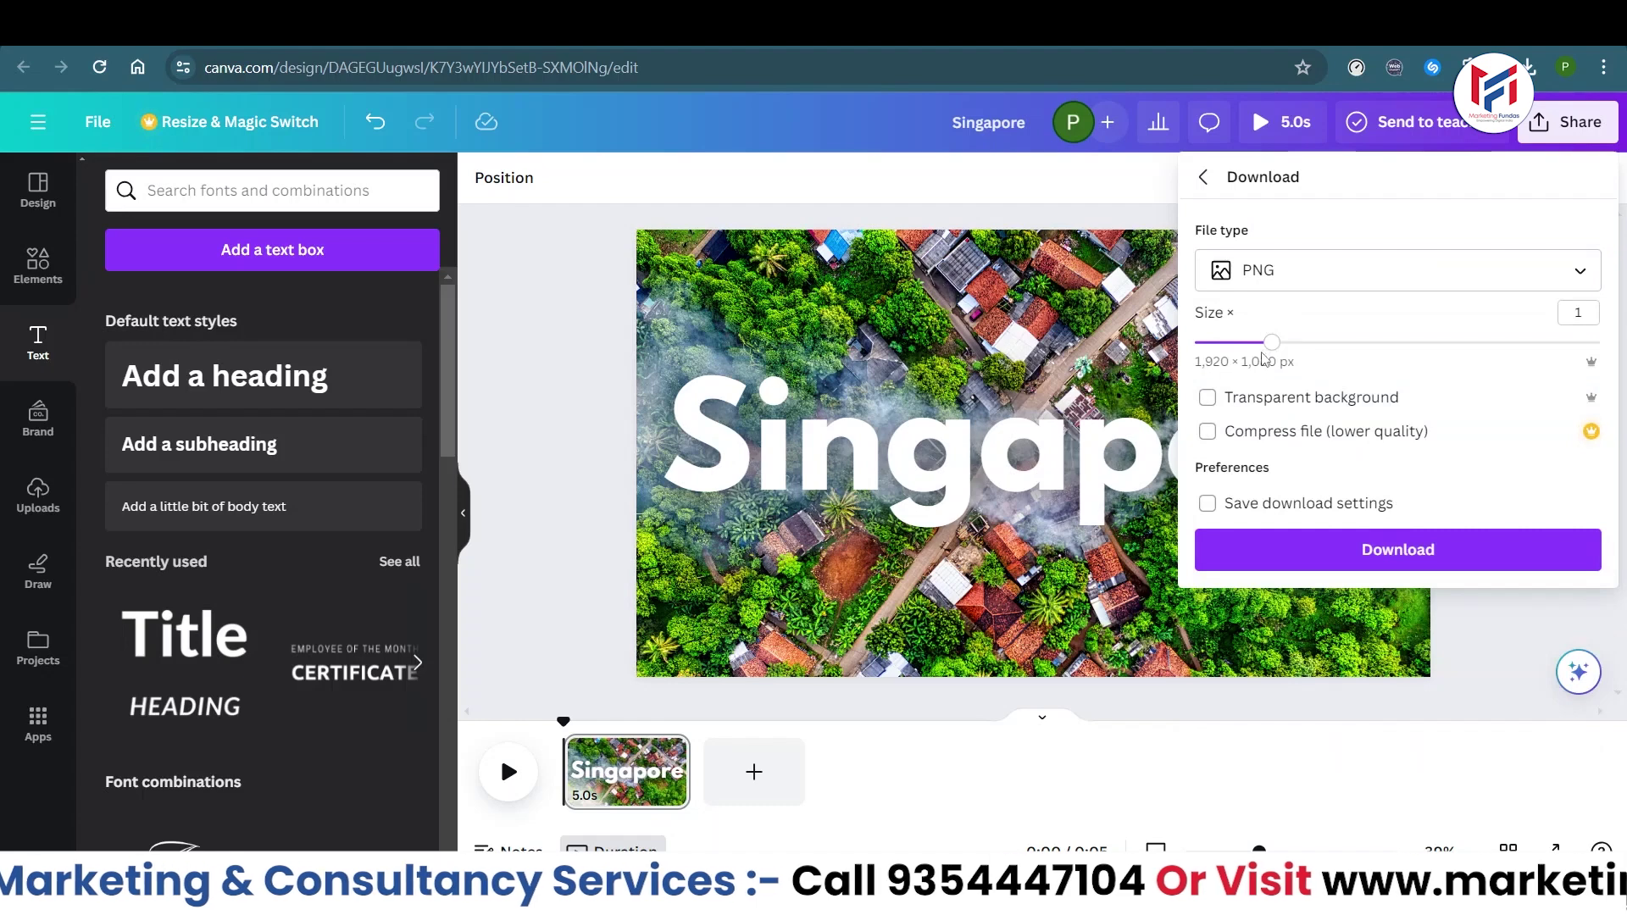
left_click(1390, 561)
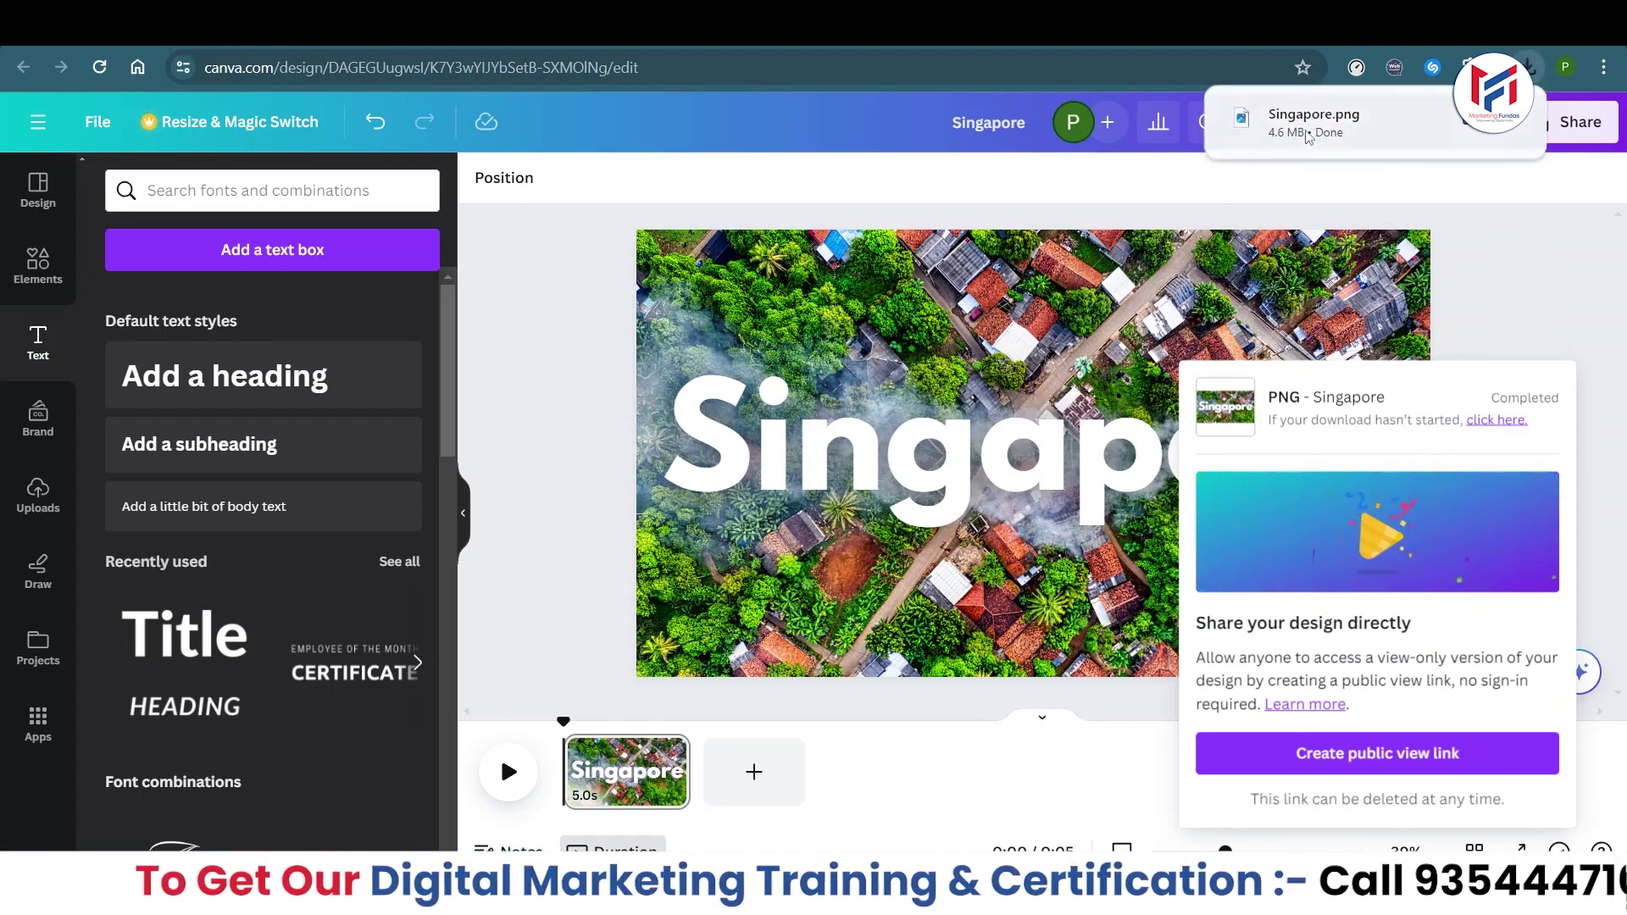
- Open the downloaded Singapore.png, inspect the heading and photo quality up close, and close the viewer
left_click(1314, 136)
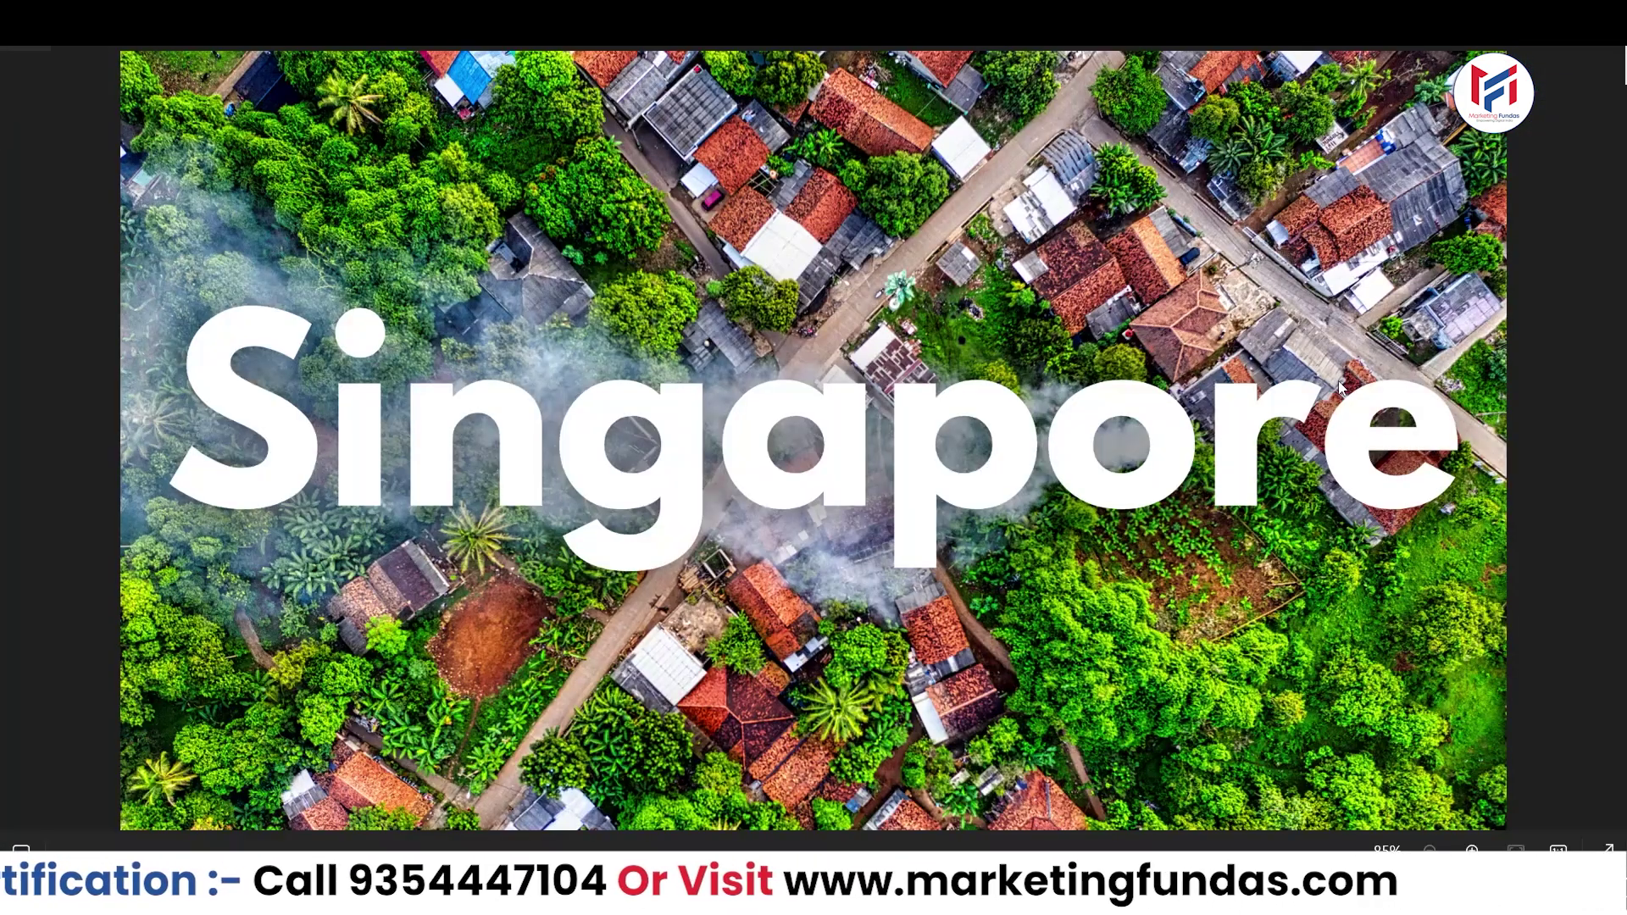
scroll(1340, 388, "up", 4)
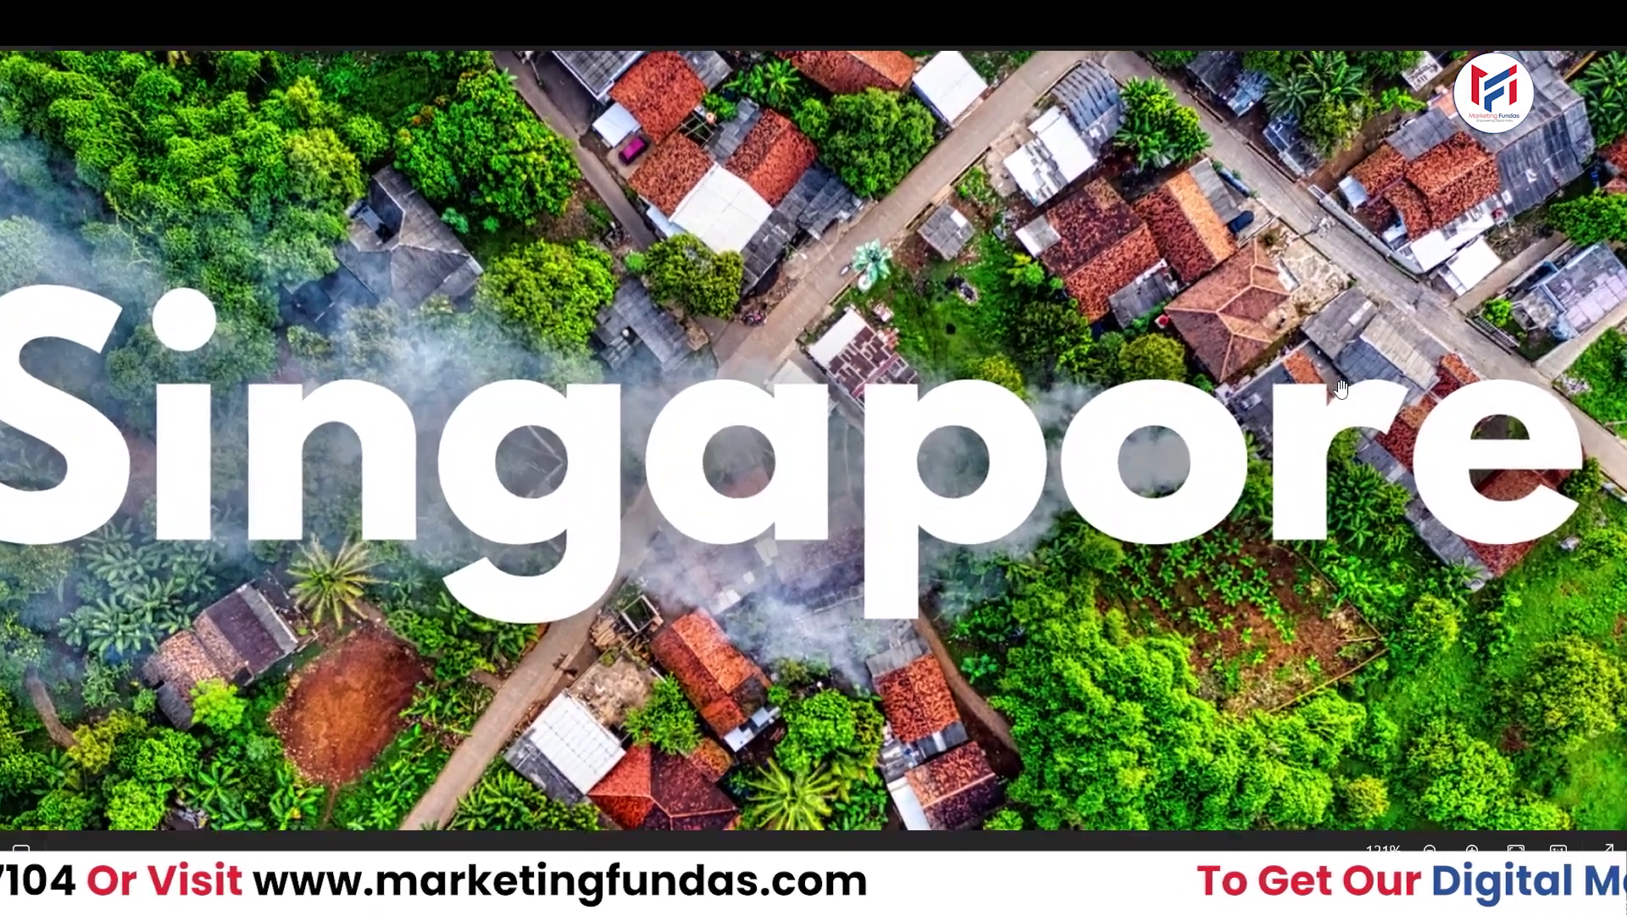
scroll(1339, 388, "down", 3)
scroll(1339, 388, "up", 5)
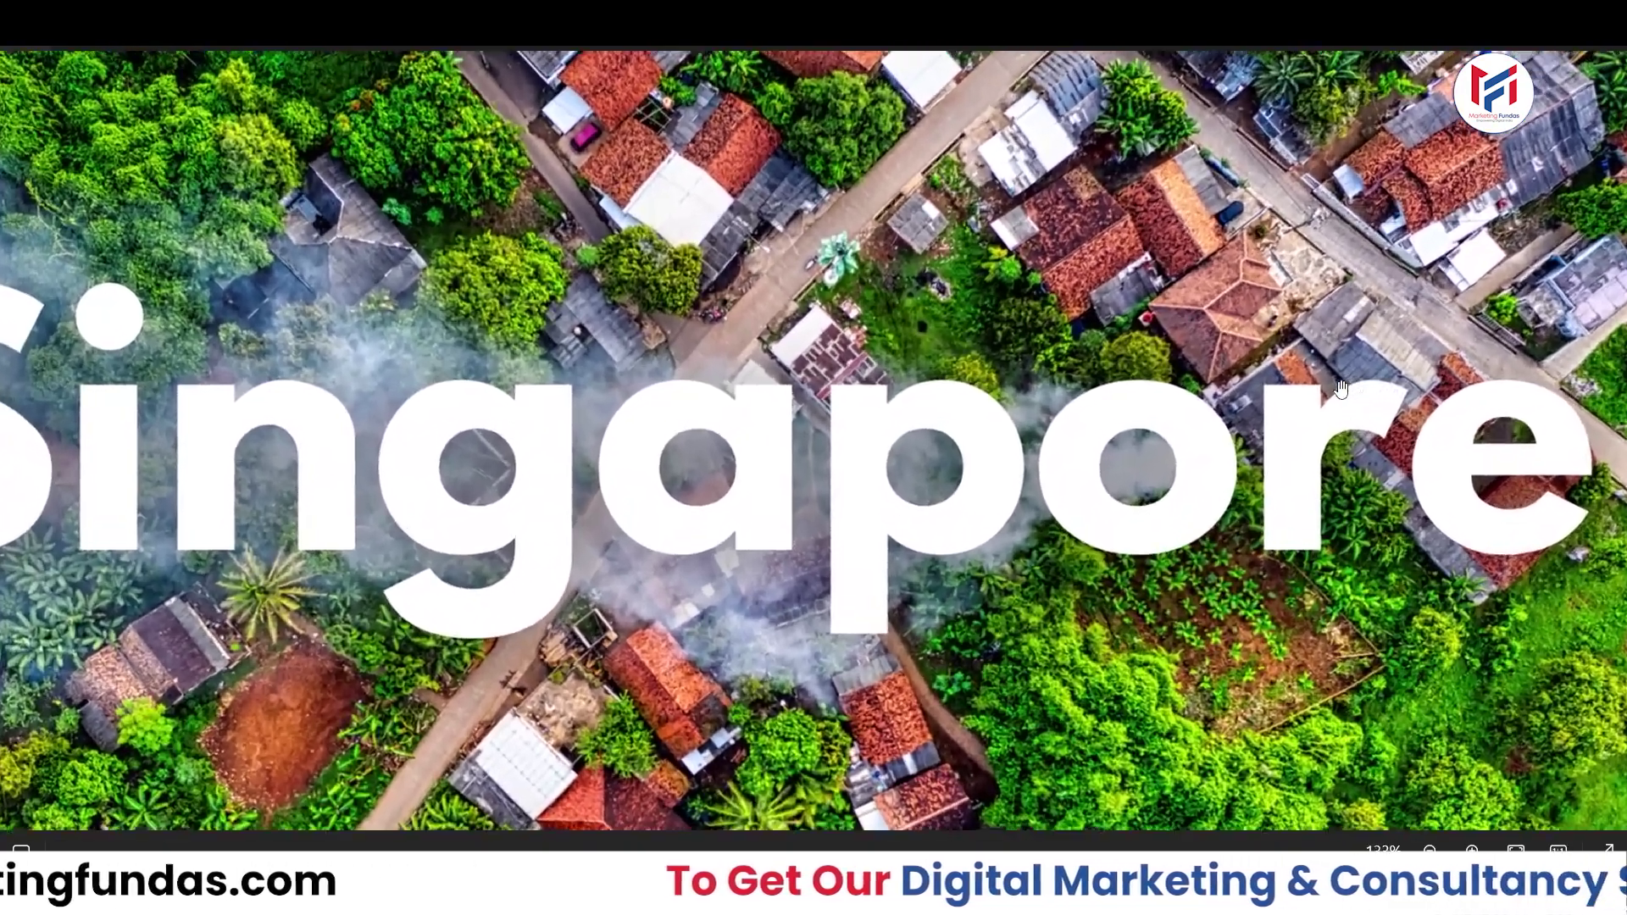
key("alt+F4")
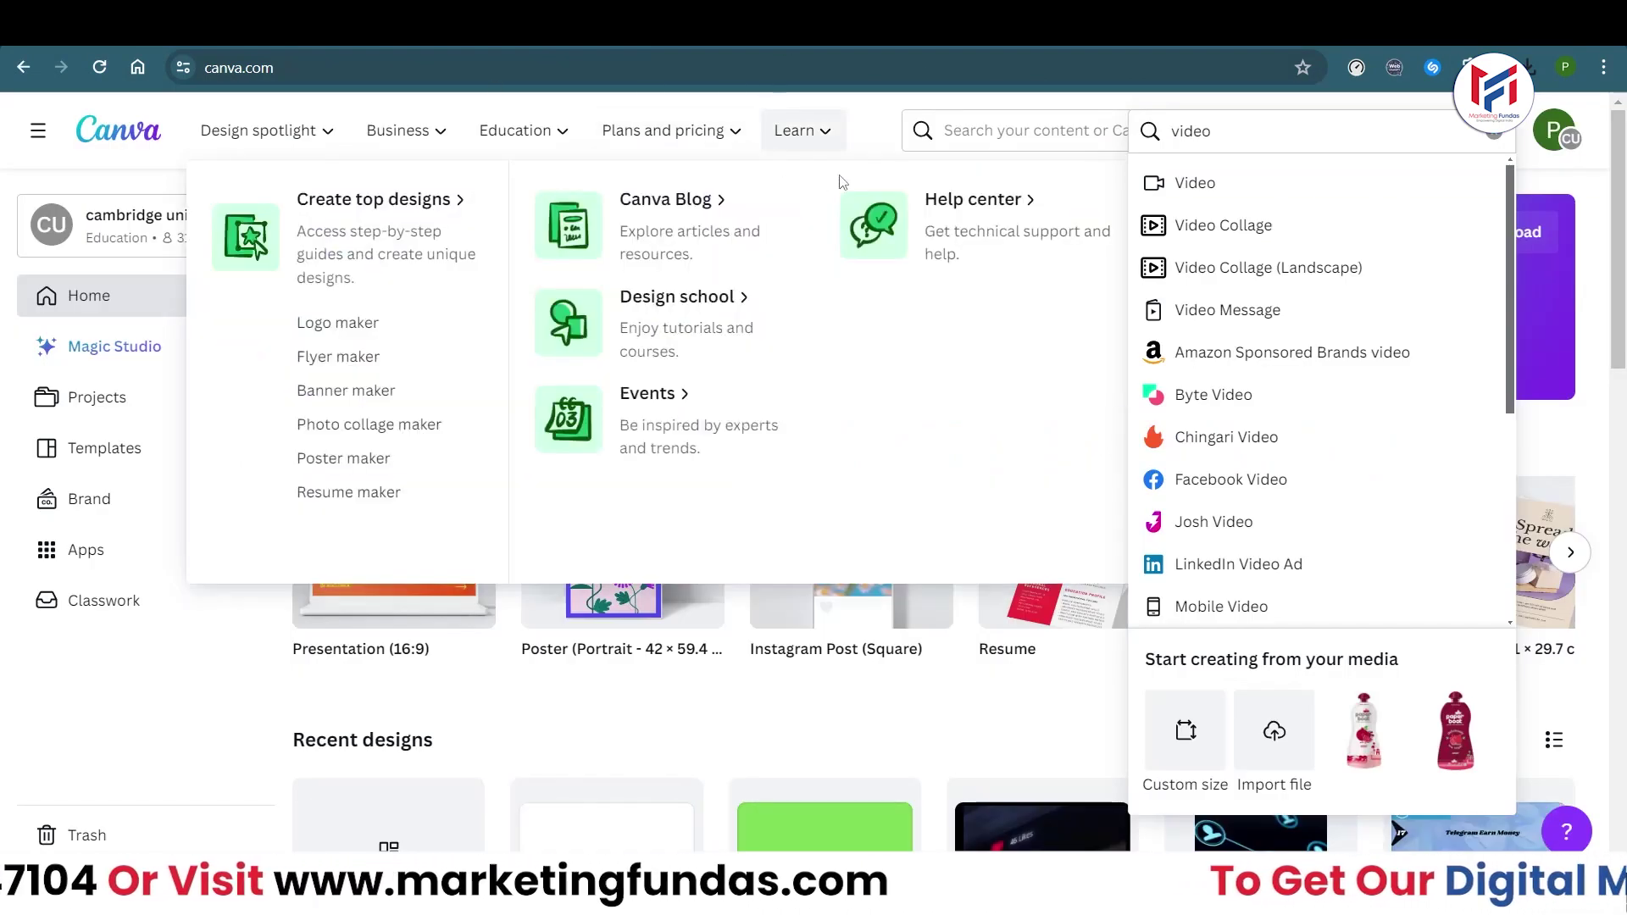
- Search the design types for "video" from the Canva home page and create a new blank Video design
left_click(875, 136)
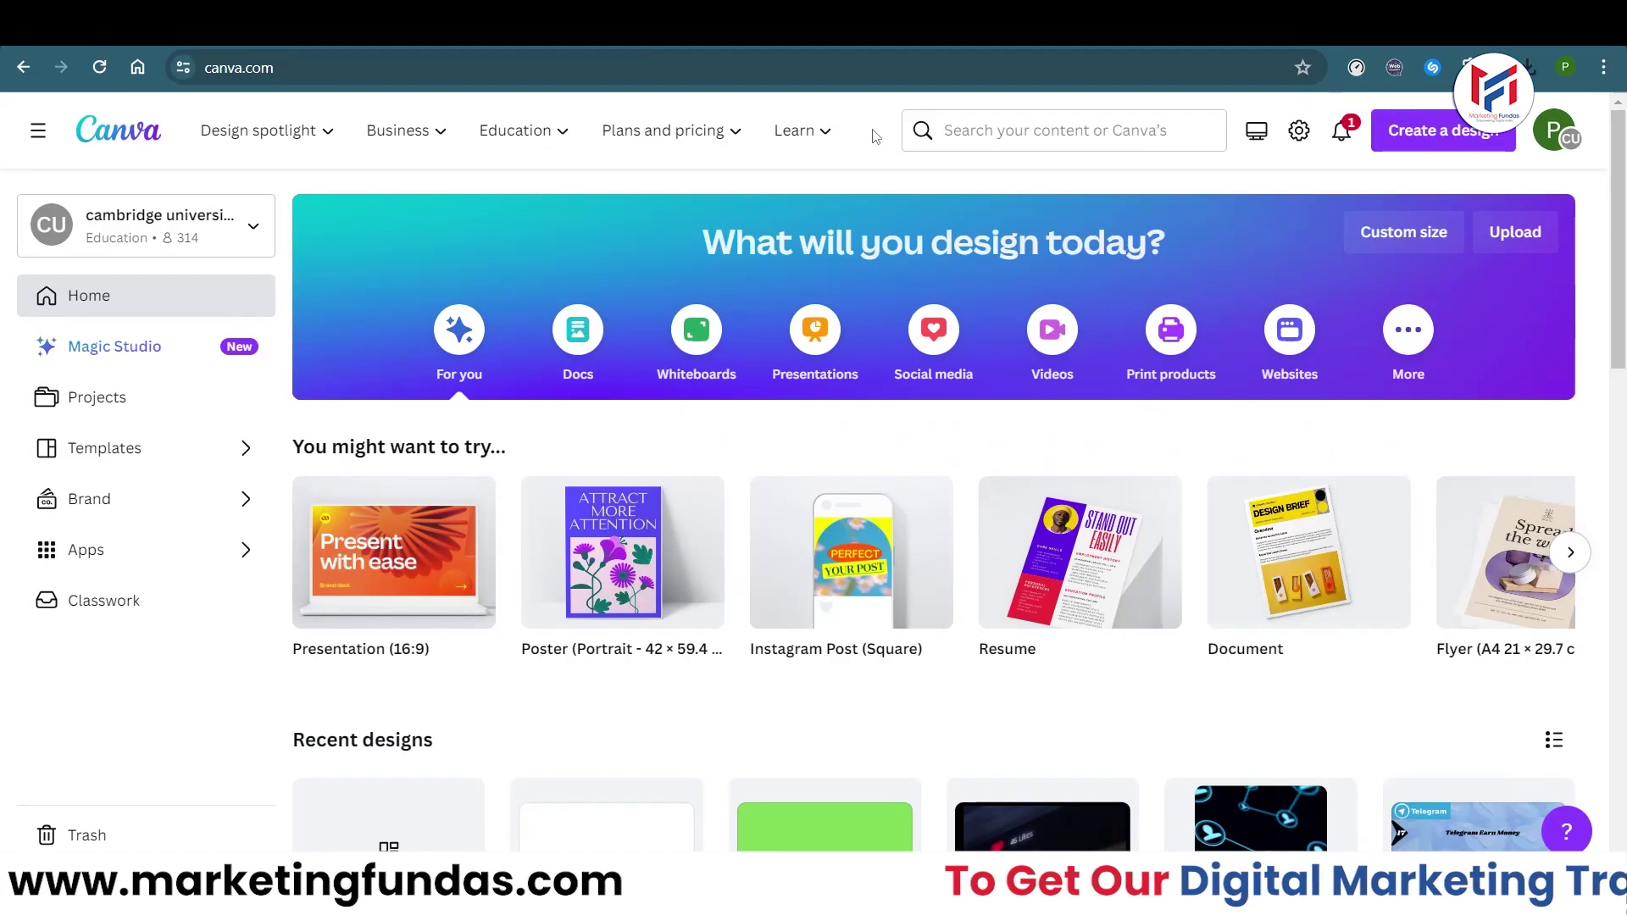
left_click(1426, 136)
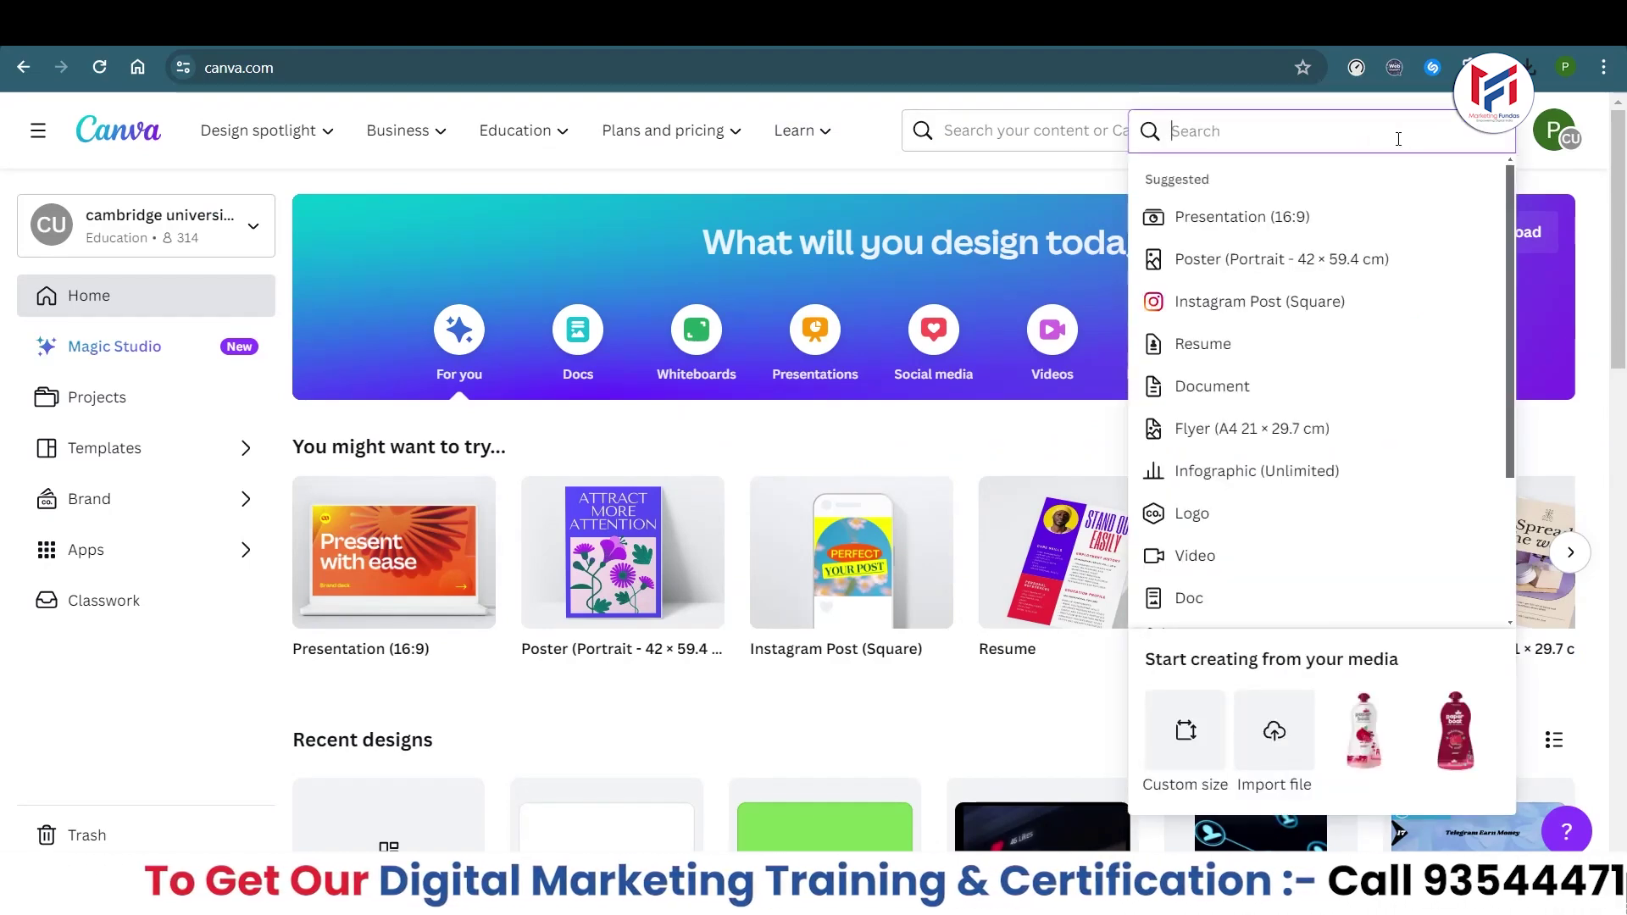
type("video")
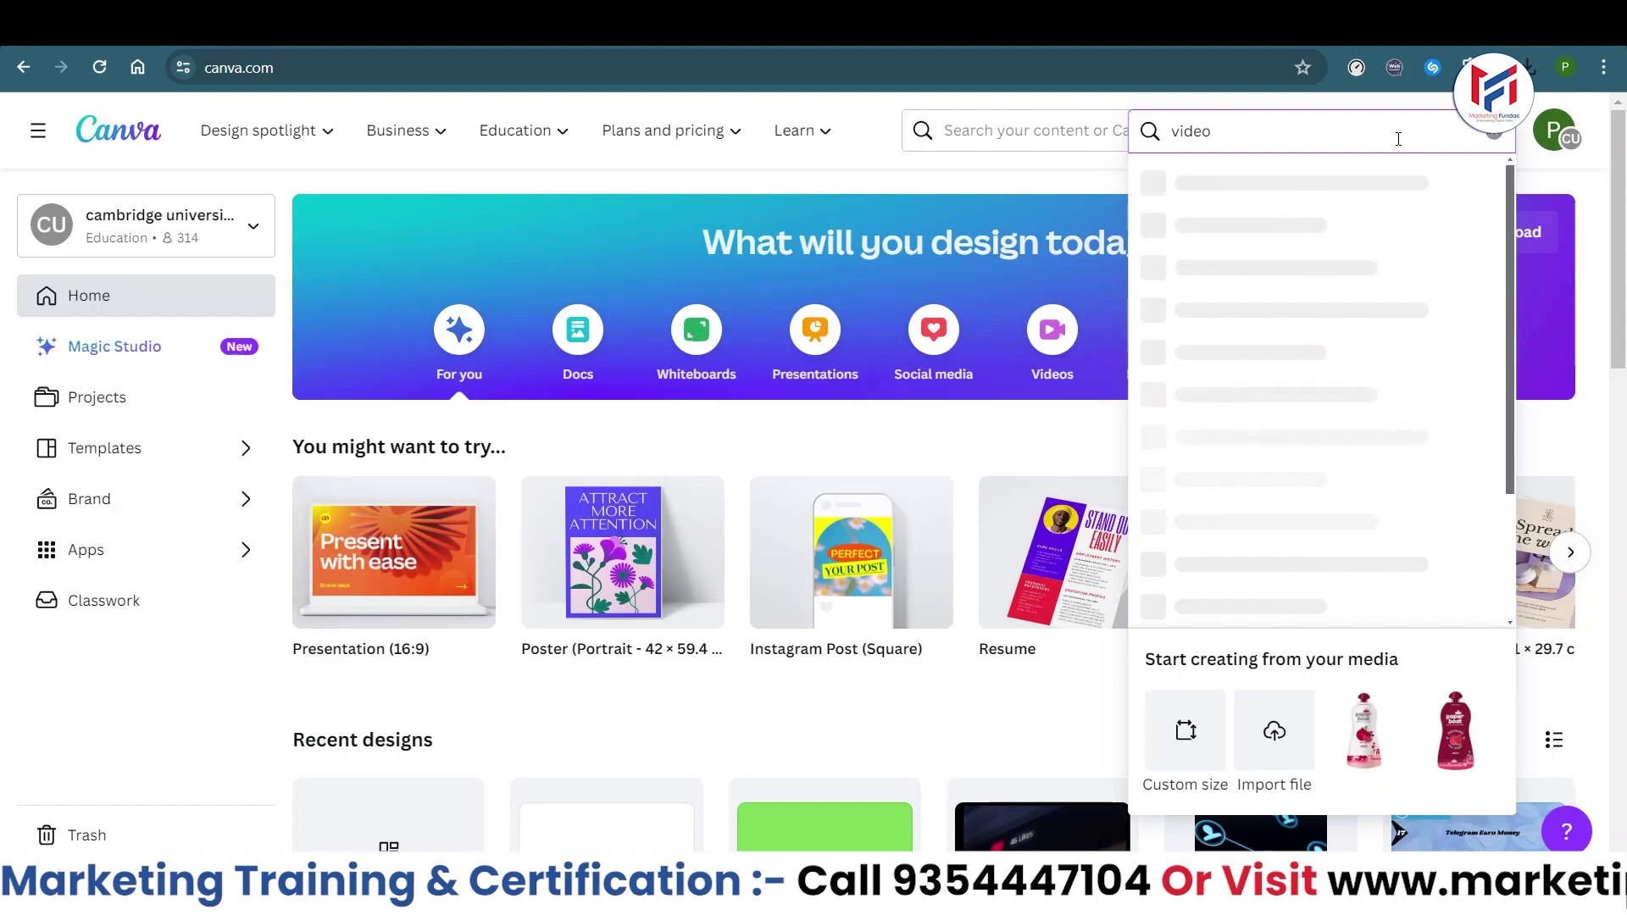
left_click(1233, 190)
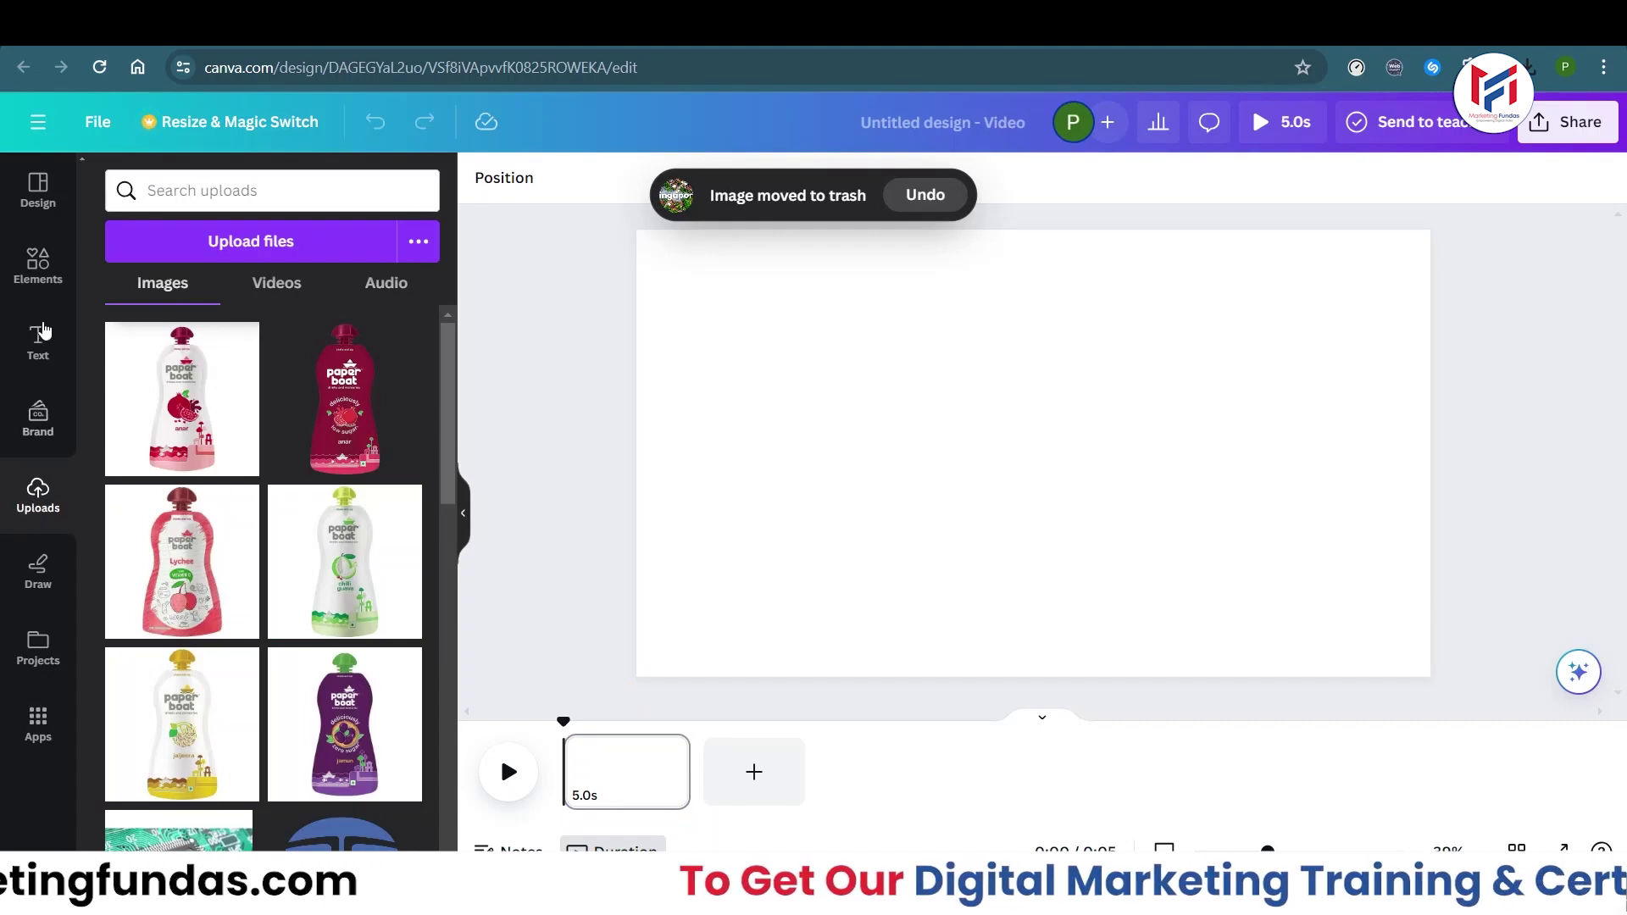
- Upload the Singapore image from the Downloads folder to the new design's uploads
left_click(37, 266)
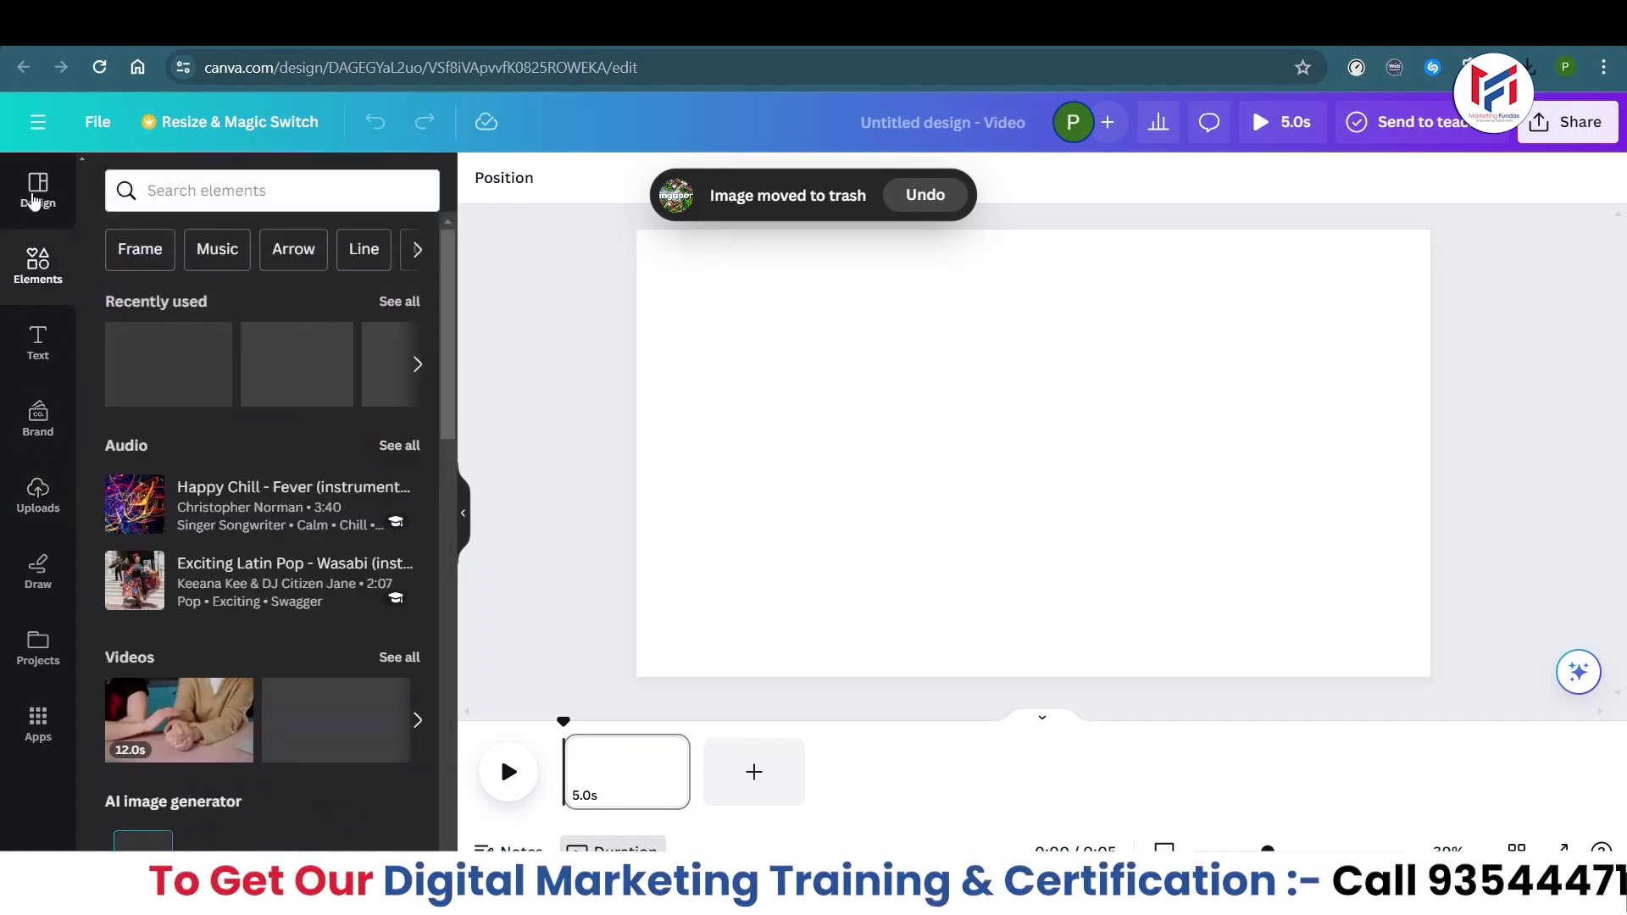
left_click(38, 190)
left_click(37, 496)
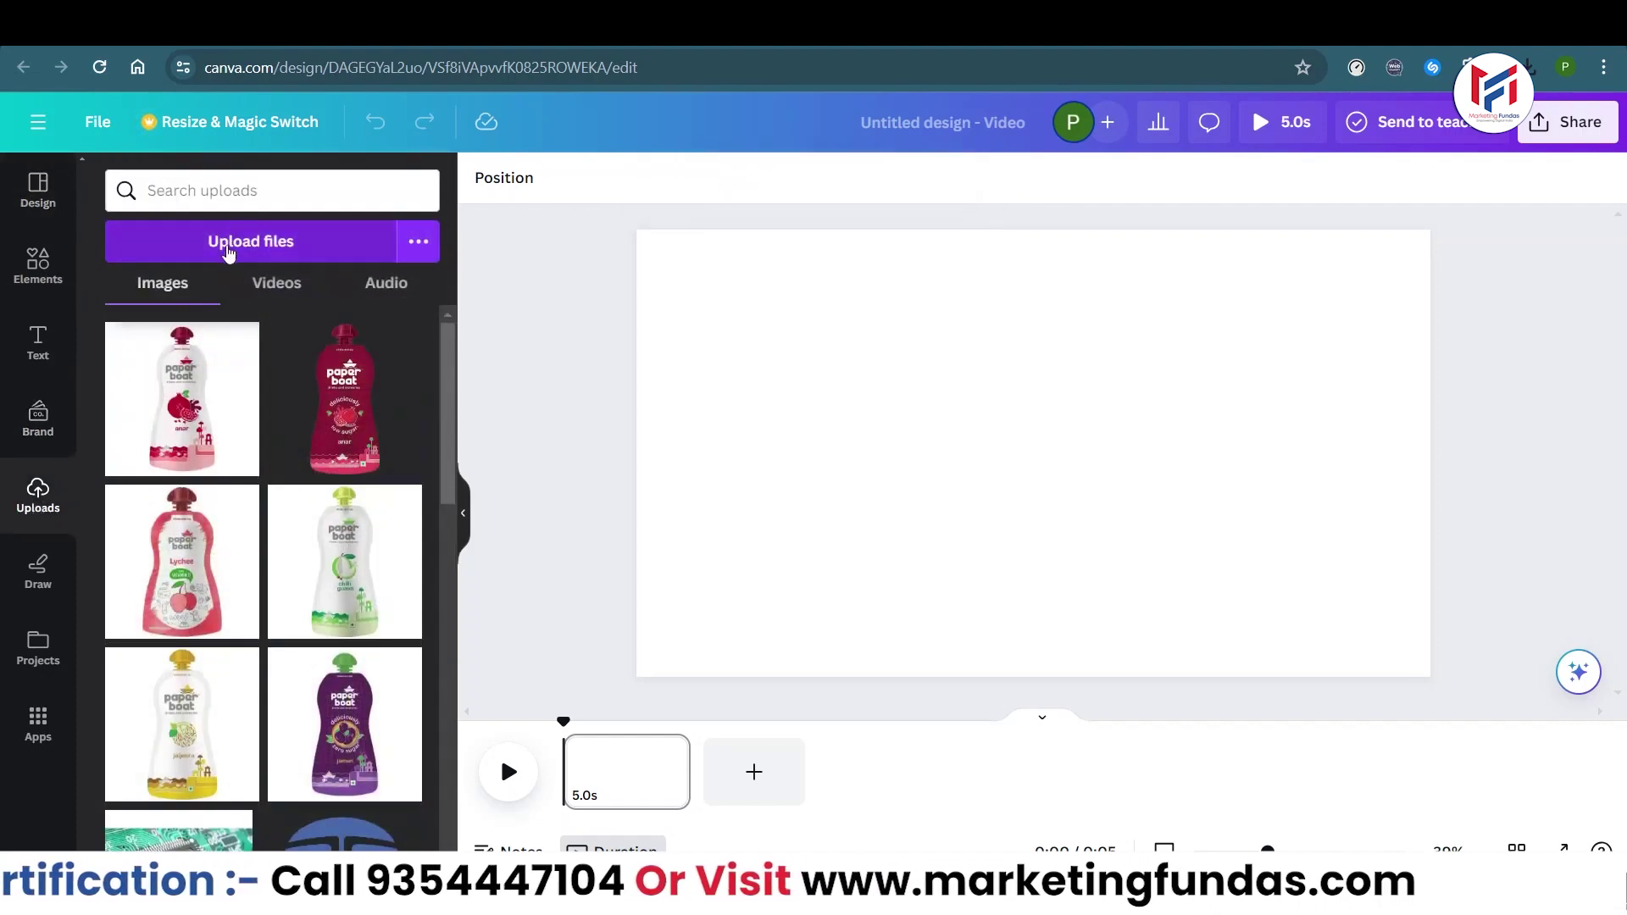
left_click(226, 246)
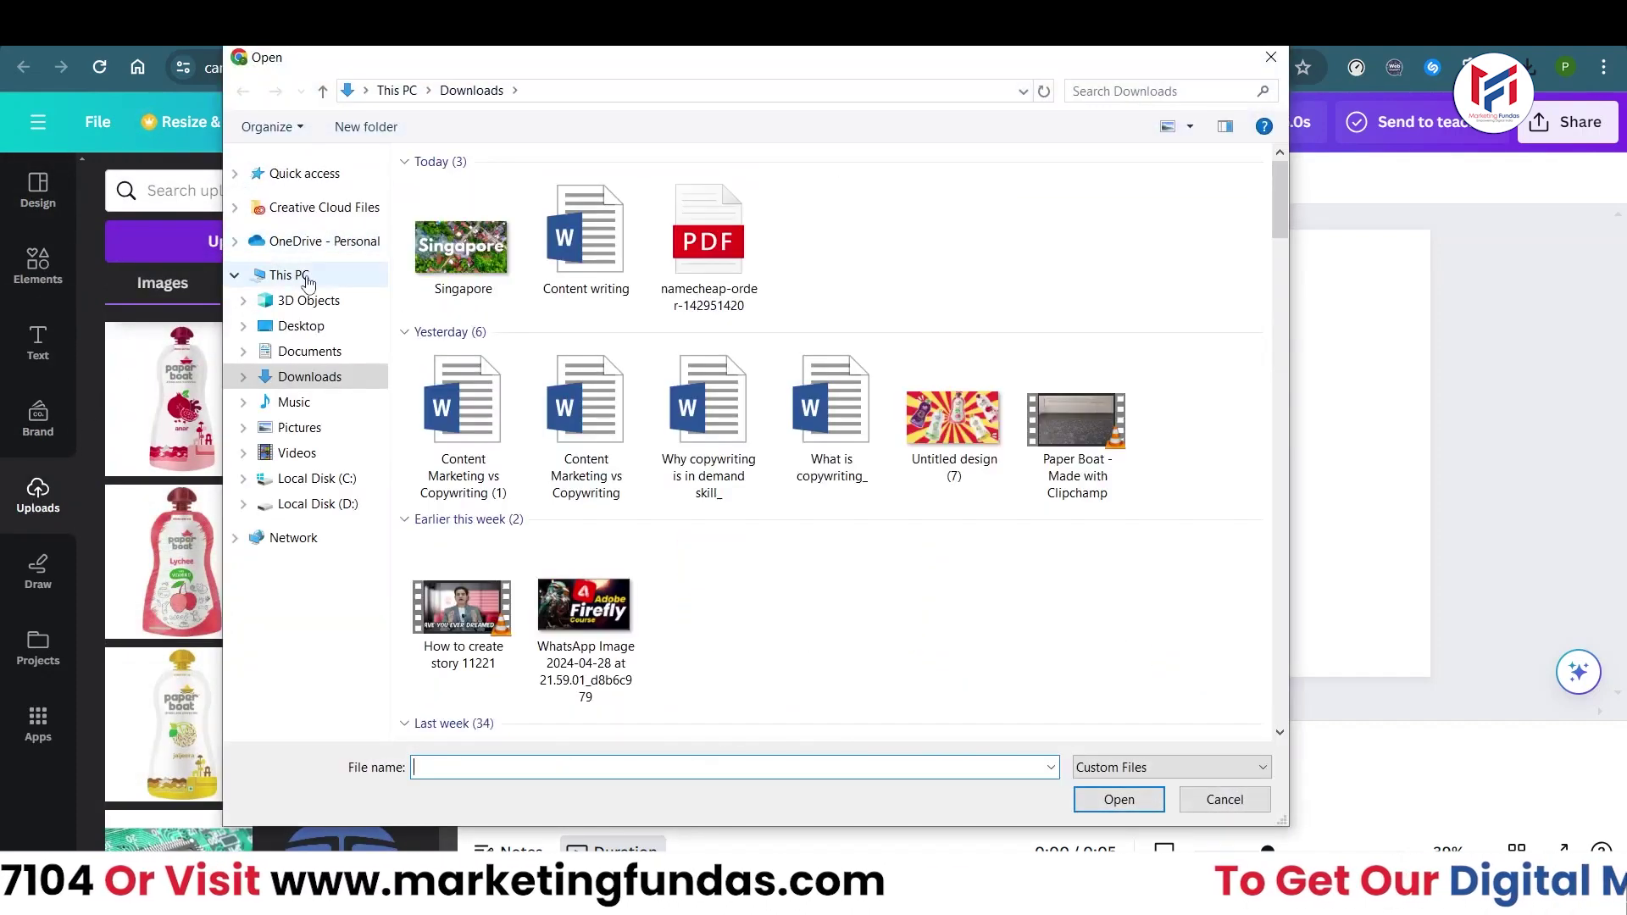
left_click(454, 288)
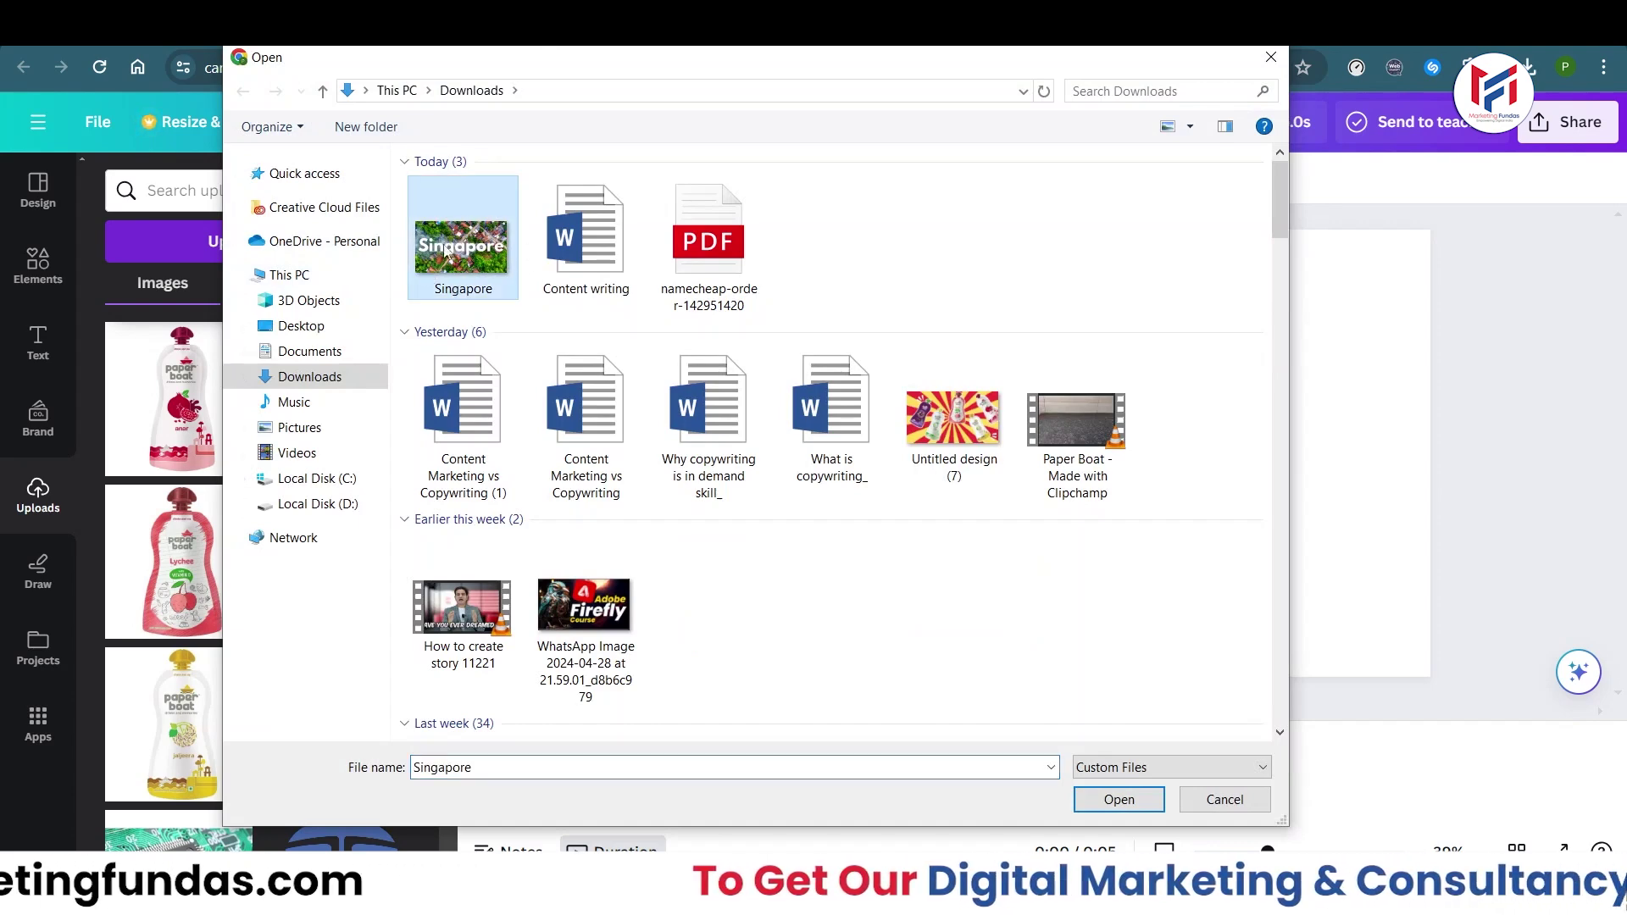
left_click(1119, 800)
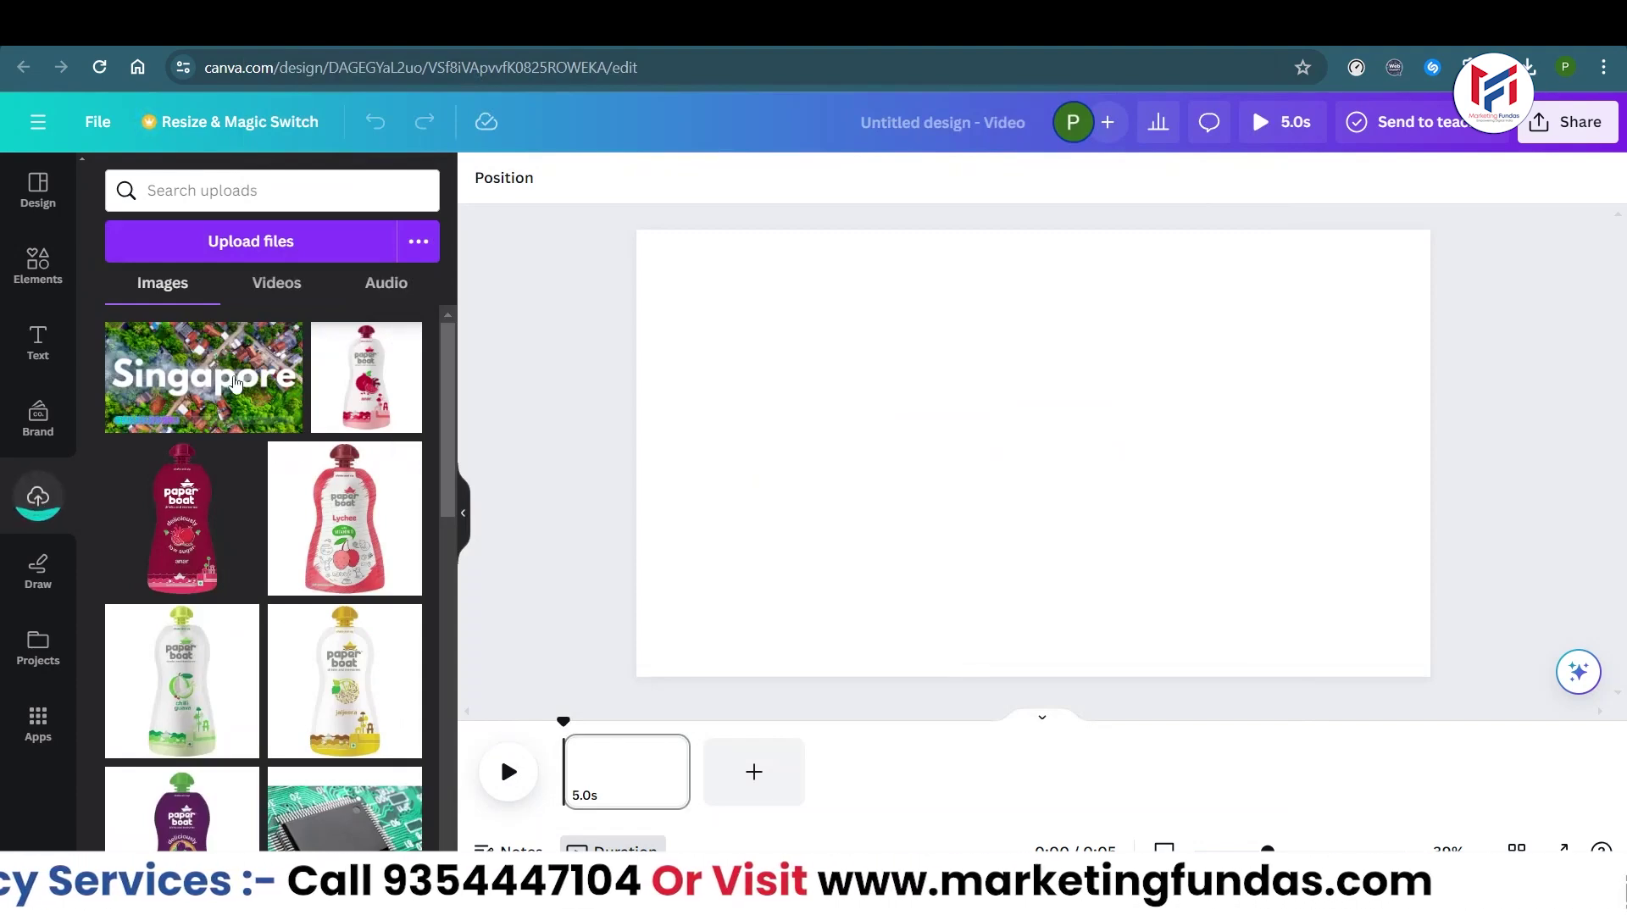
- Place the uploaded Singapore image on the page, enlarge it to fill the page, and set it as the background
left_click_drag(274, 398, 841, 438)
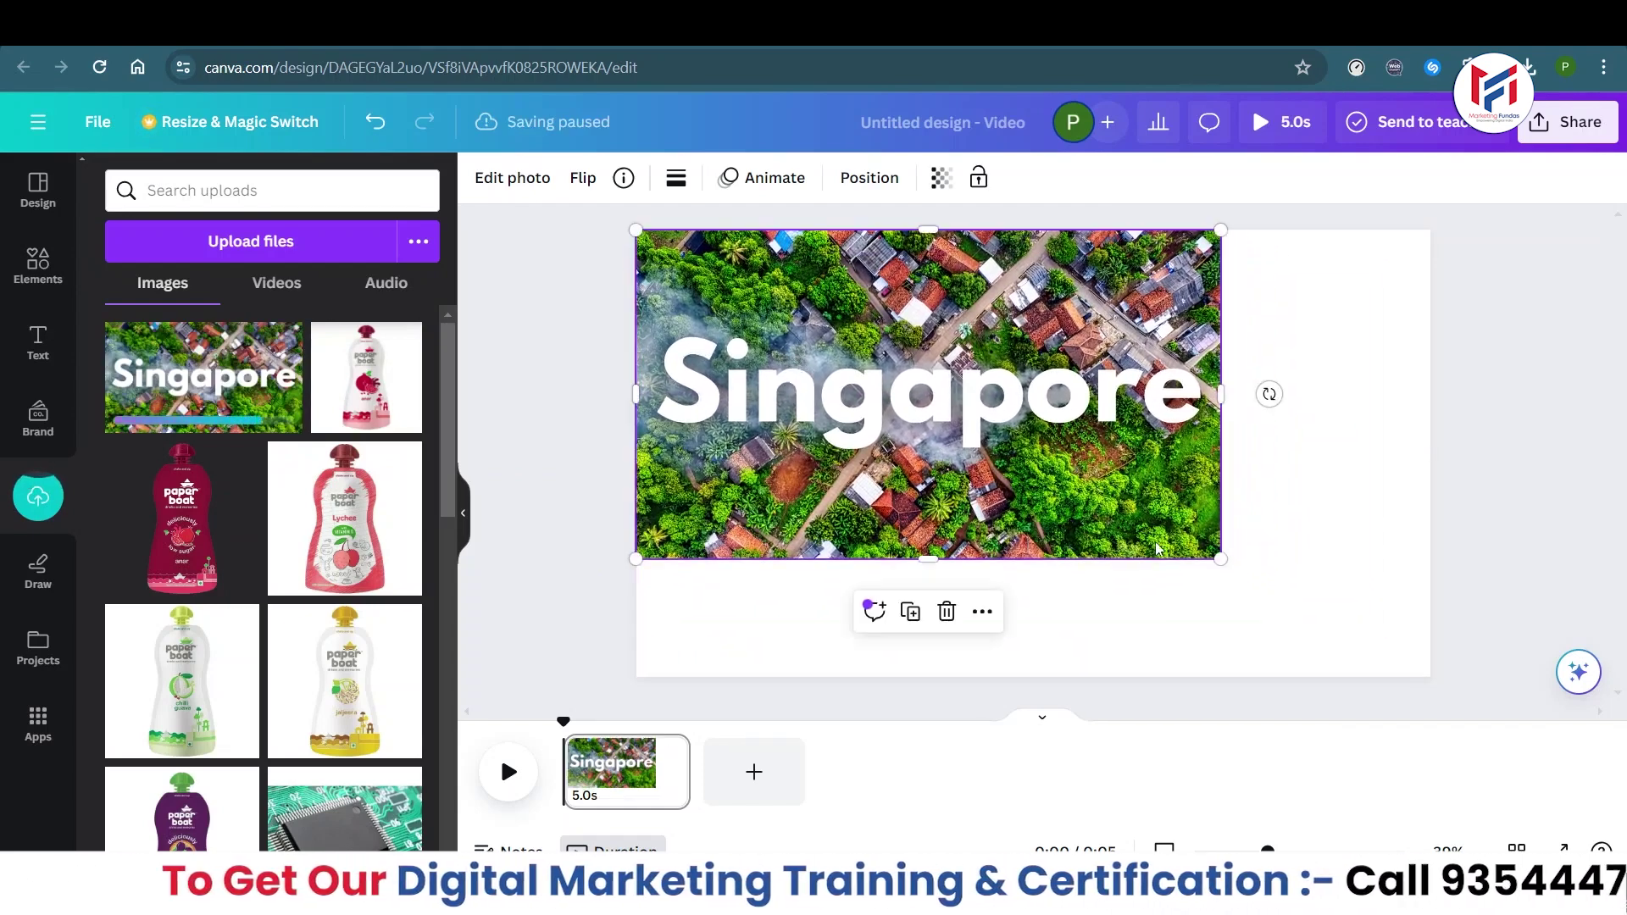
left_click_drag(1220, 559, 1441, 673)
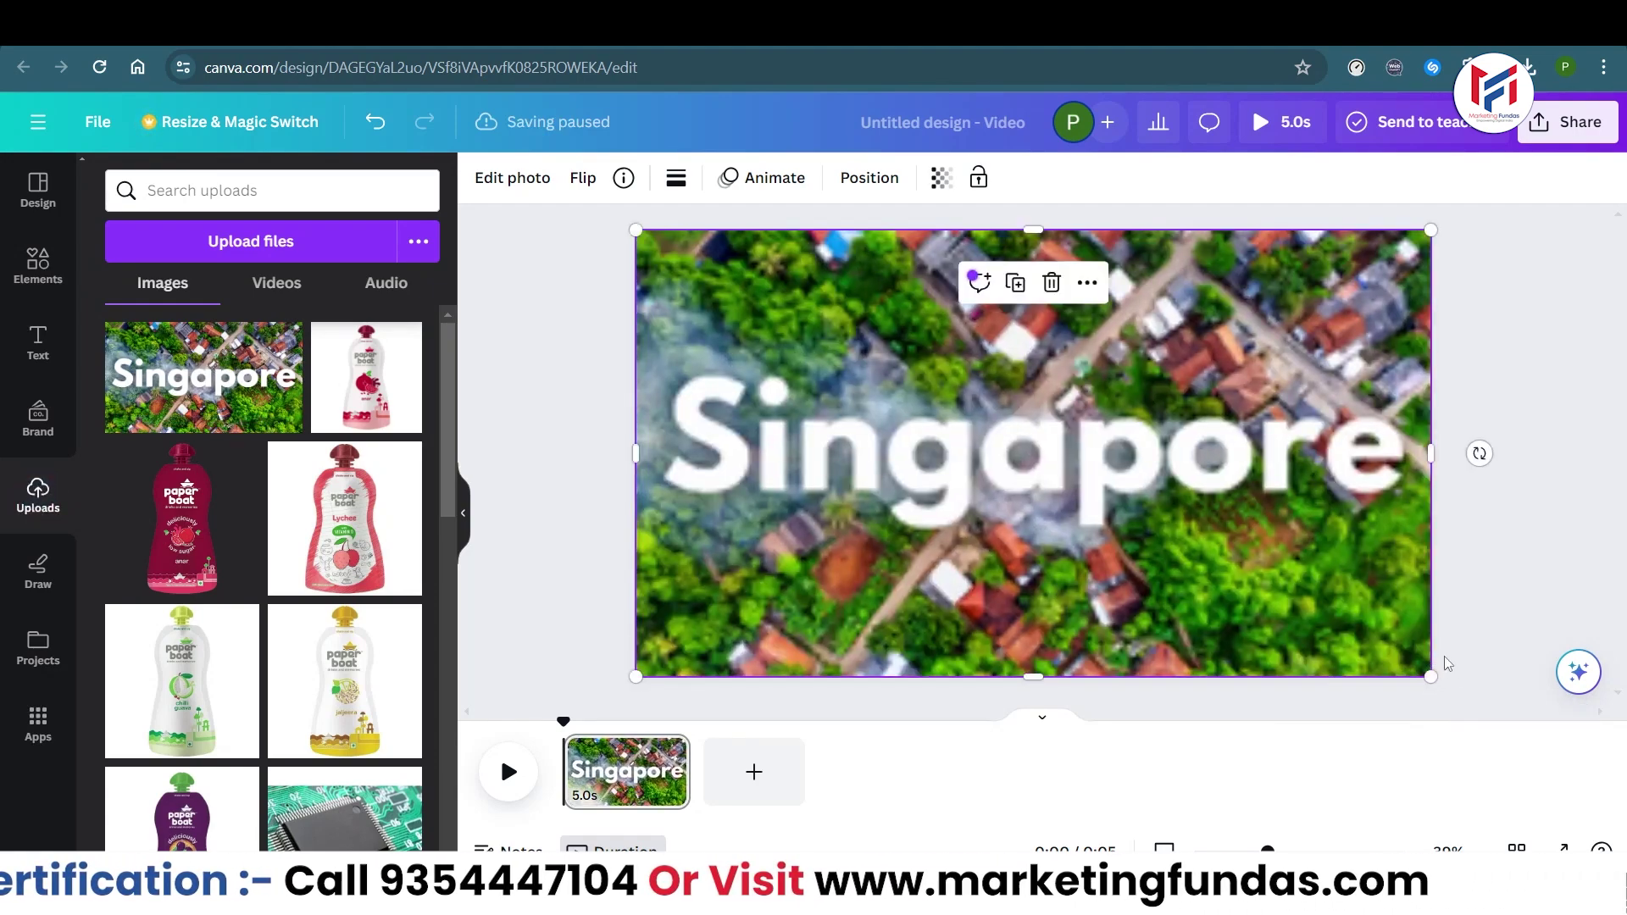
left_click(1532, 559)
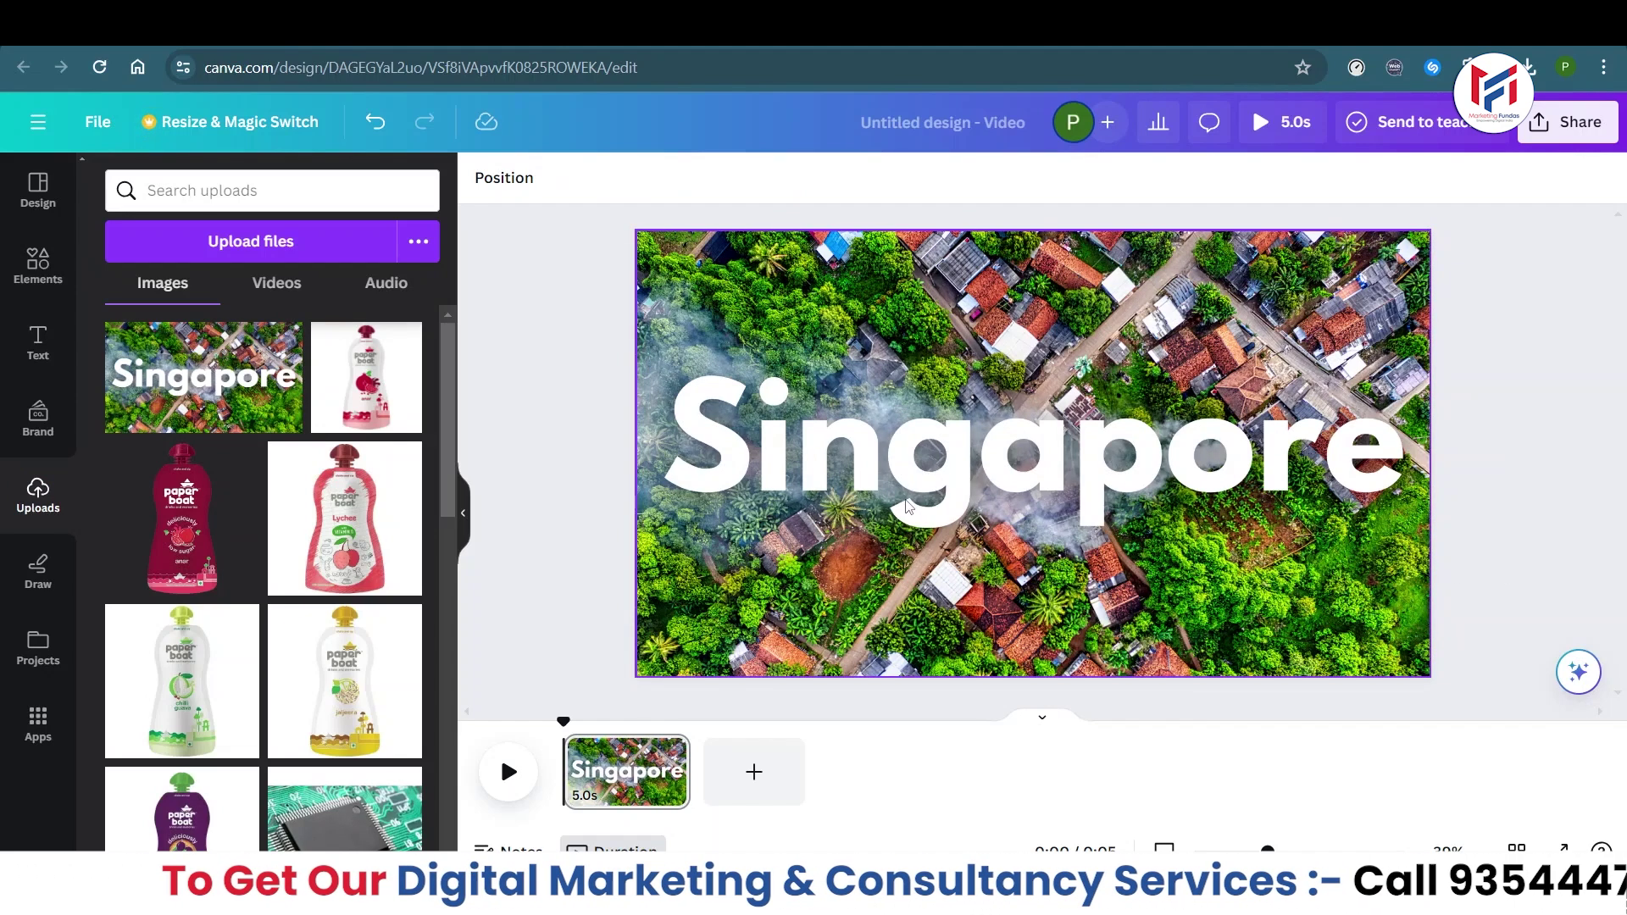
right_click(913, 363)
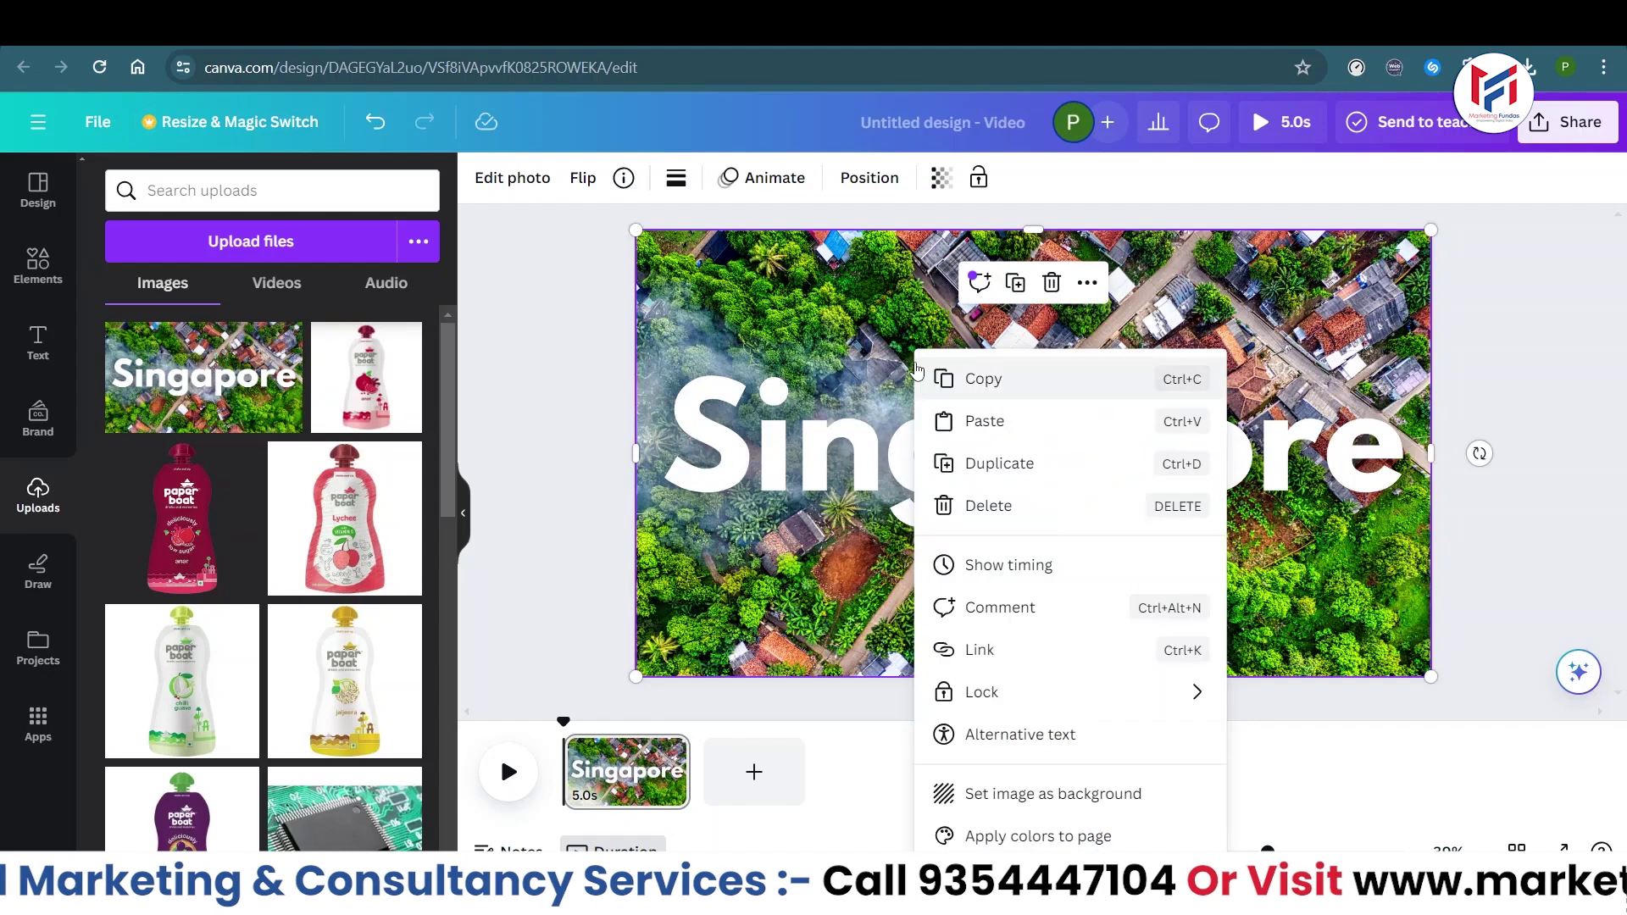
left_click(1007, 794)
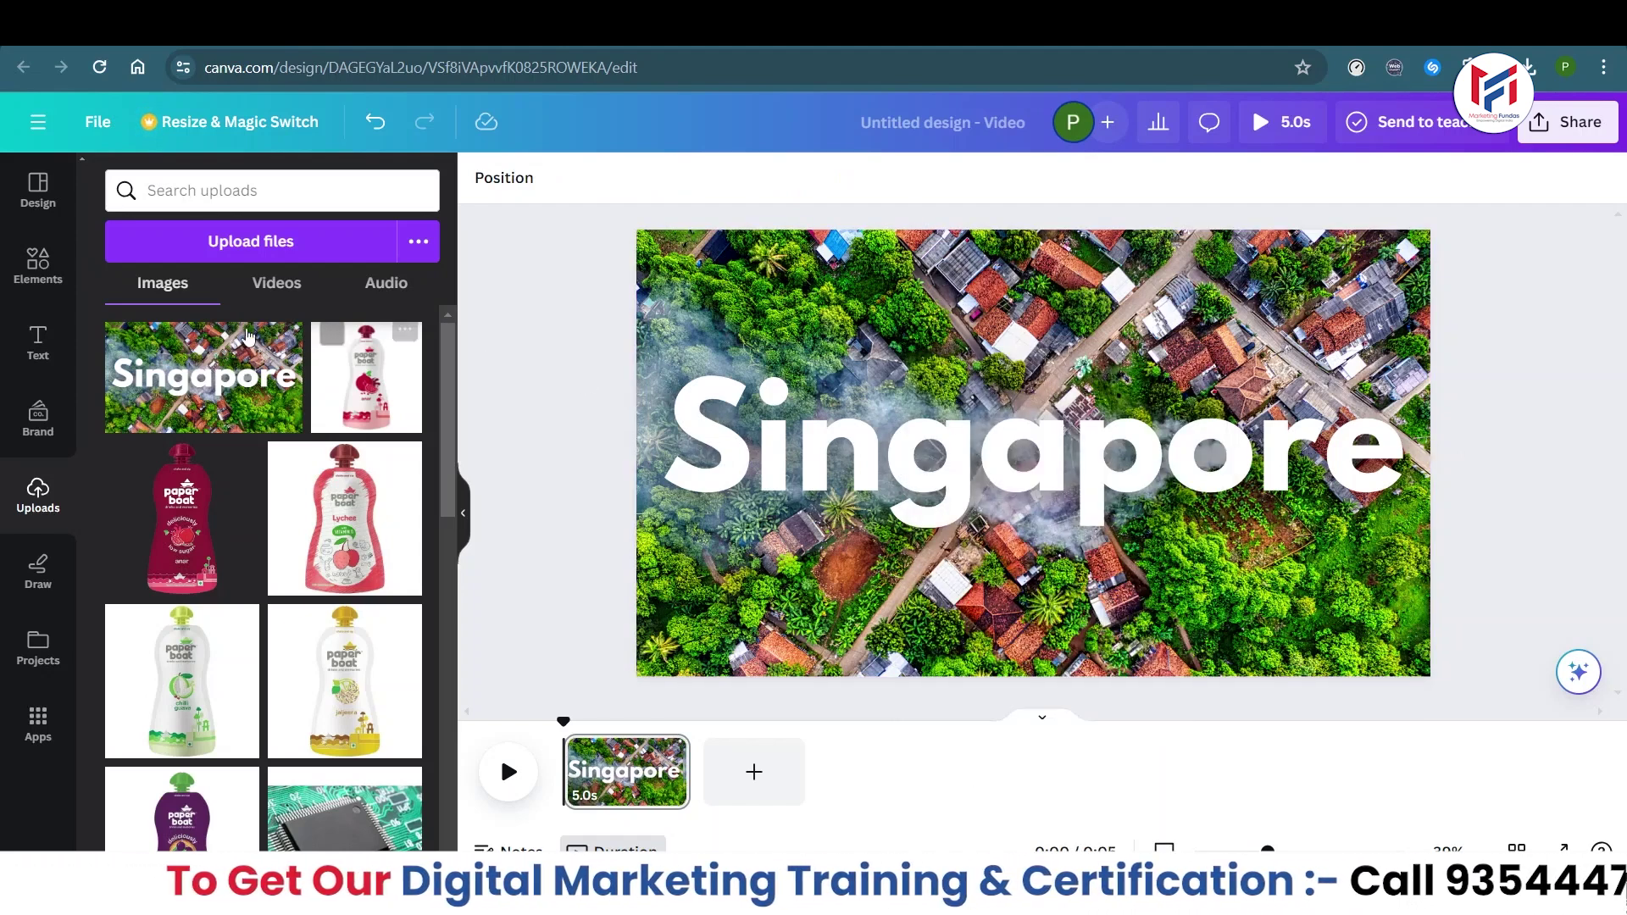
- Search the elements library for "real airplane"
left_click(48, 273)
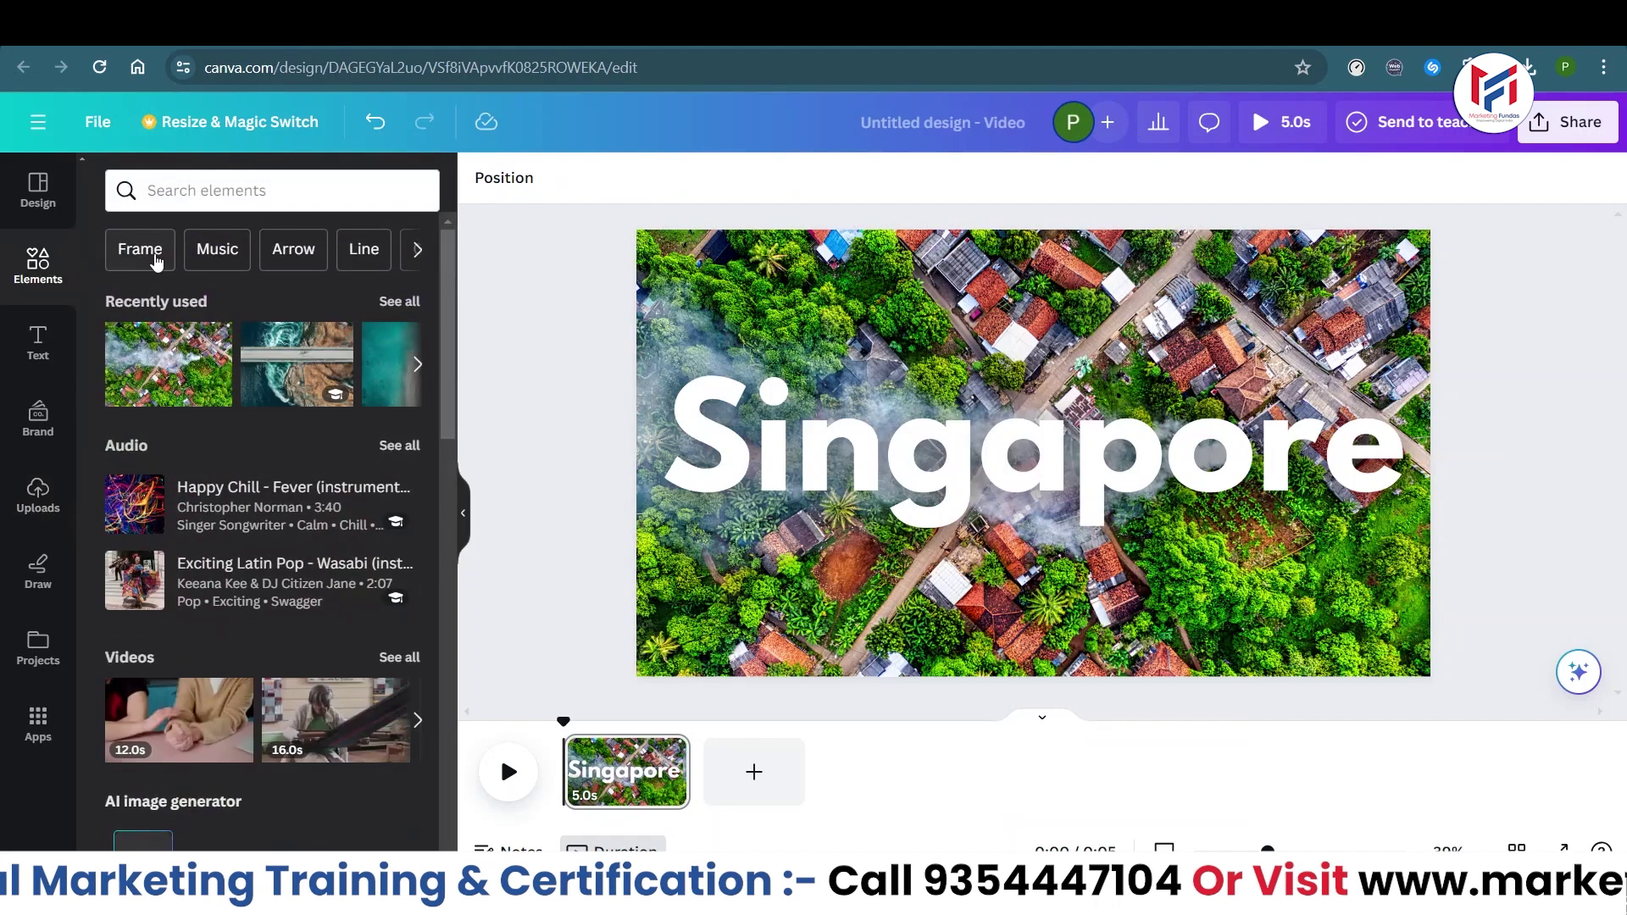
left_click(217, 195)
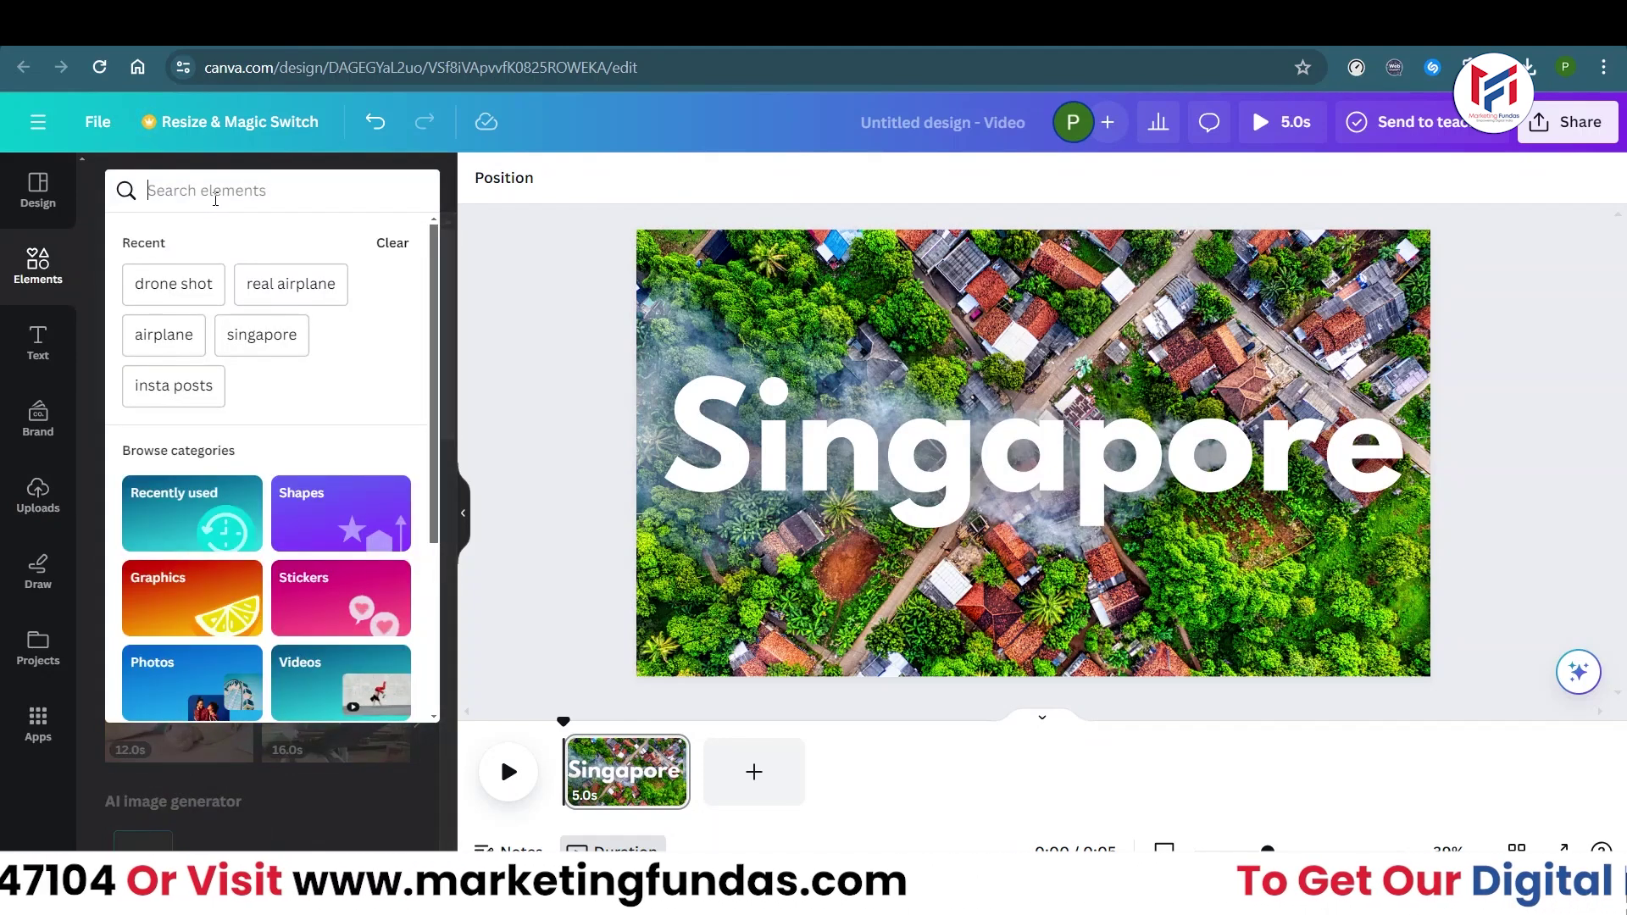
type("real")
key("Down")
key("Return")
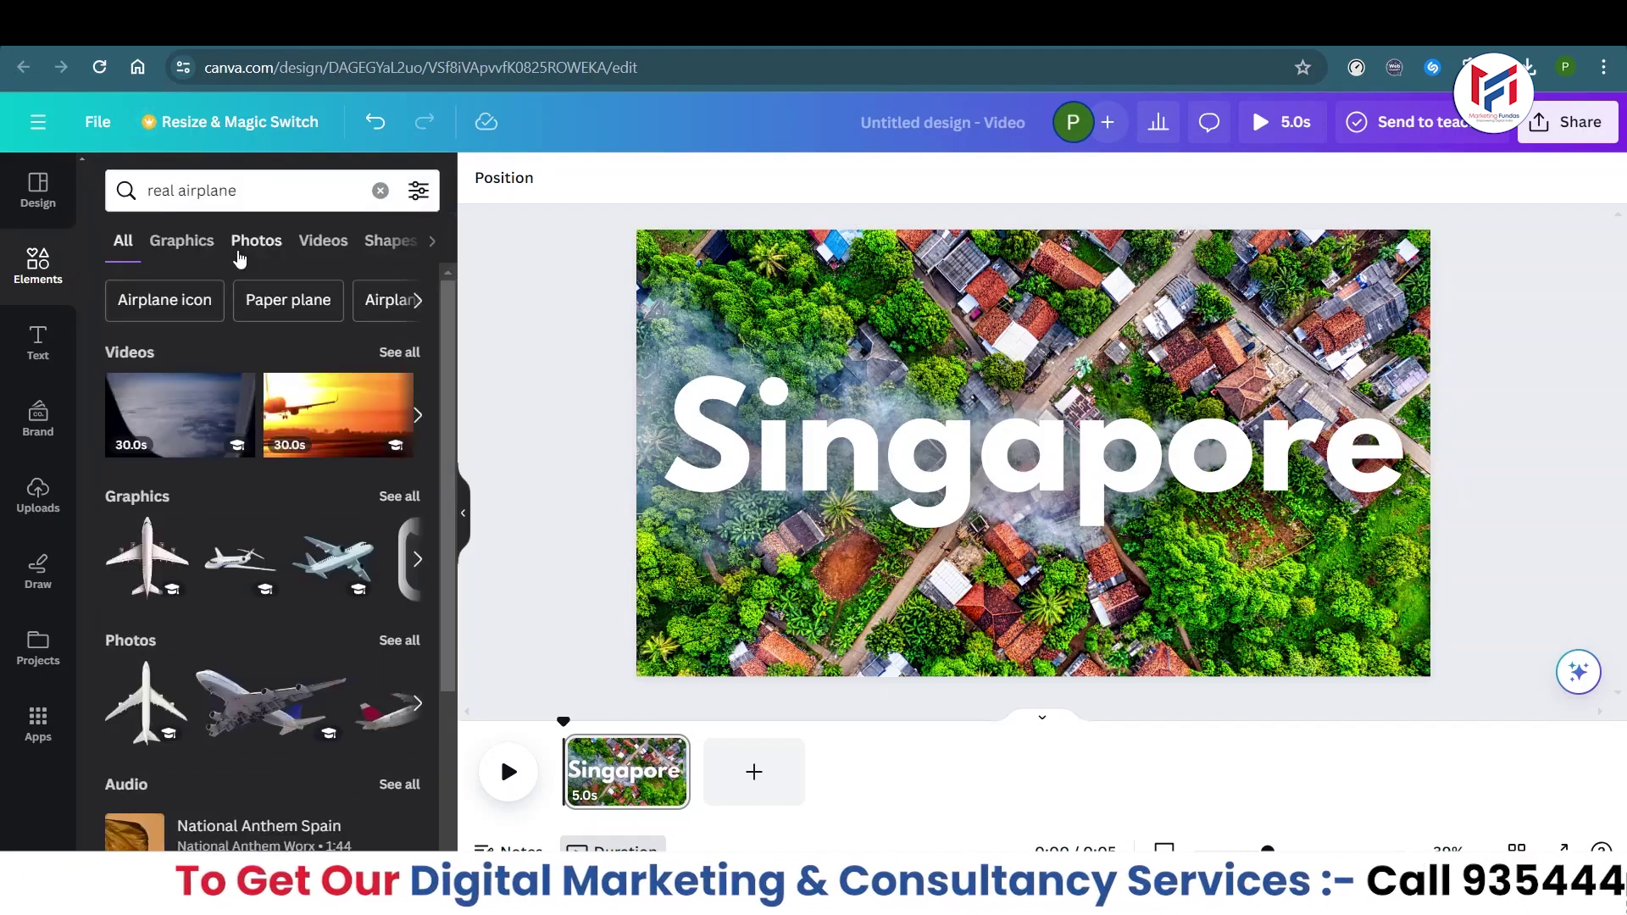
- Add the first top-view airplane from the graphics results to the page, discarding the trial airplane photo
left_click_drag(442, 460, 458, 550)
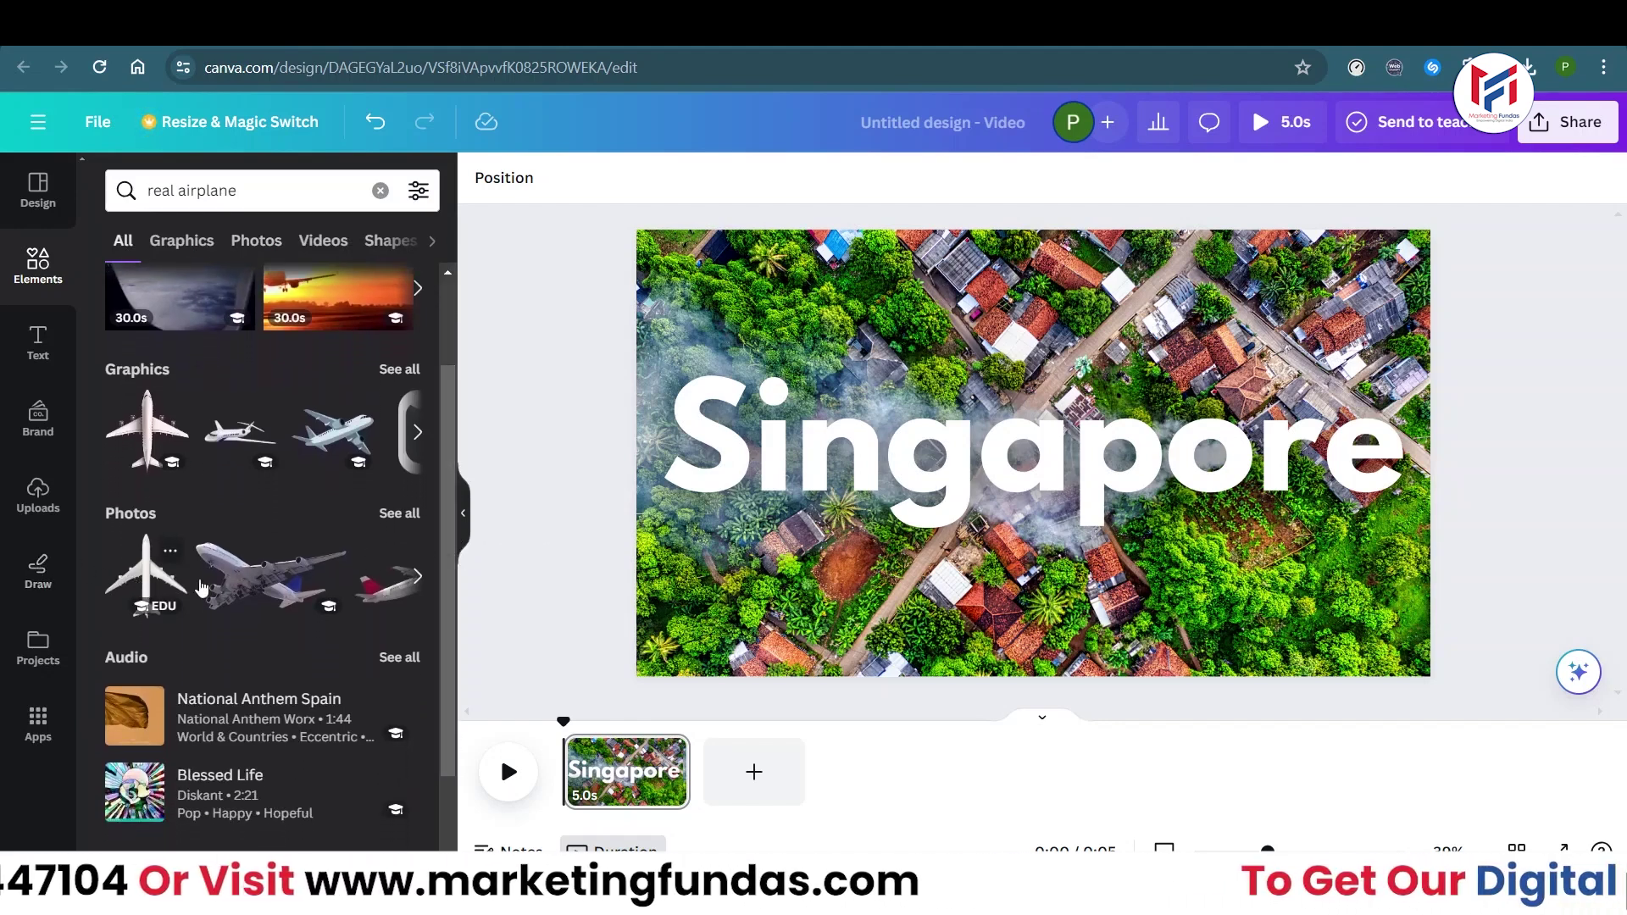
left_click(144, 577)
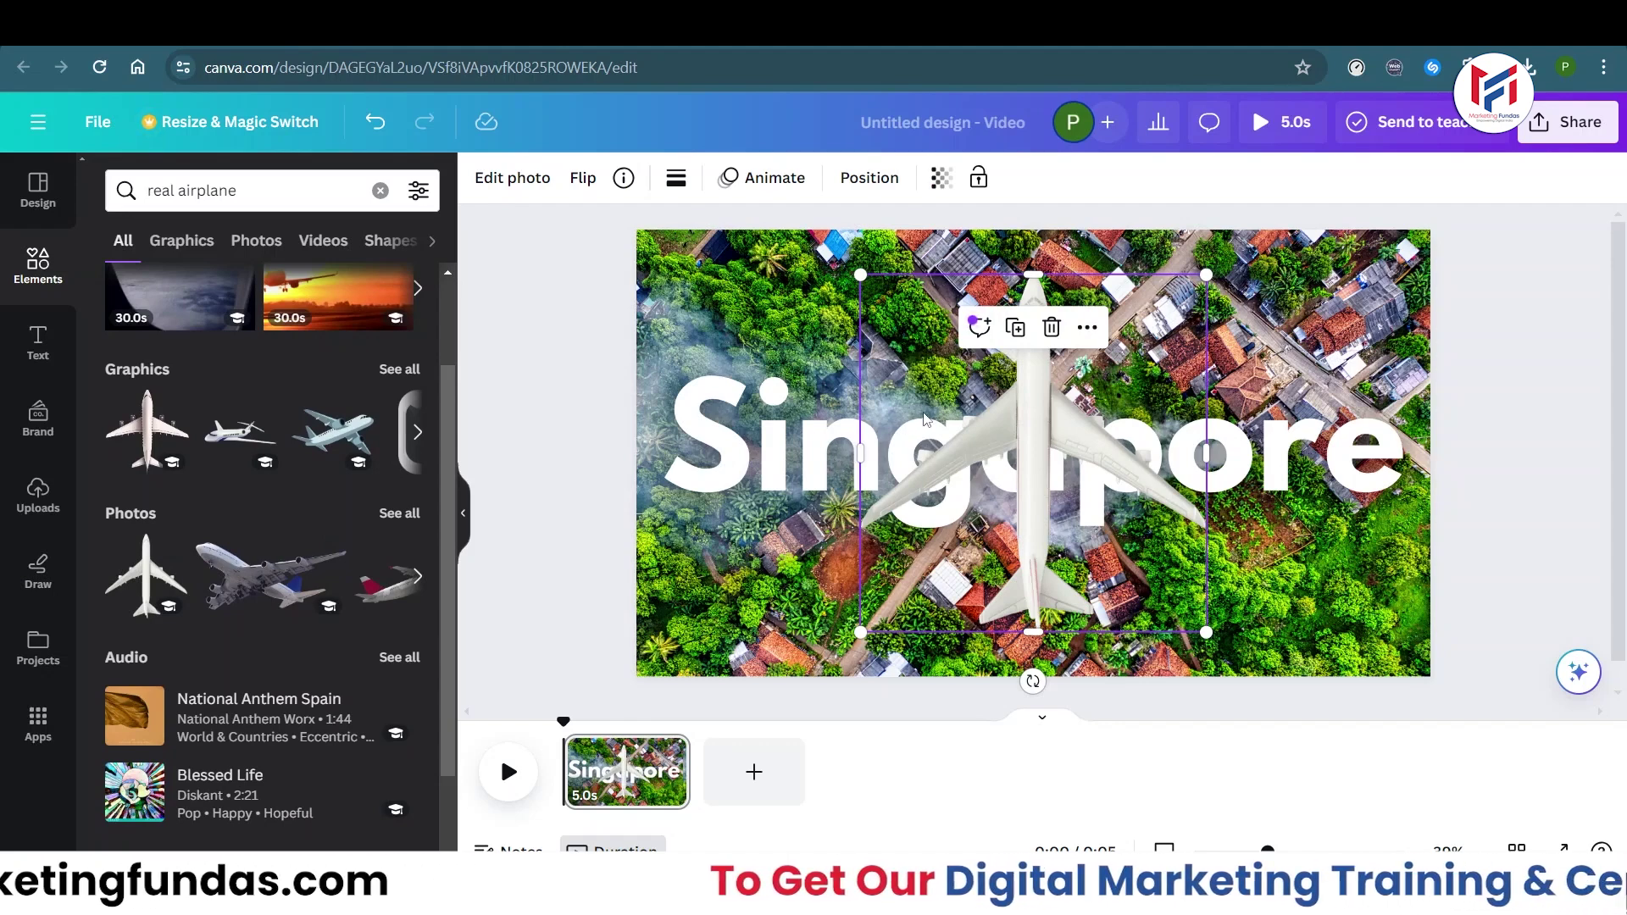
key("Delete")
left_click(147, 428)
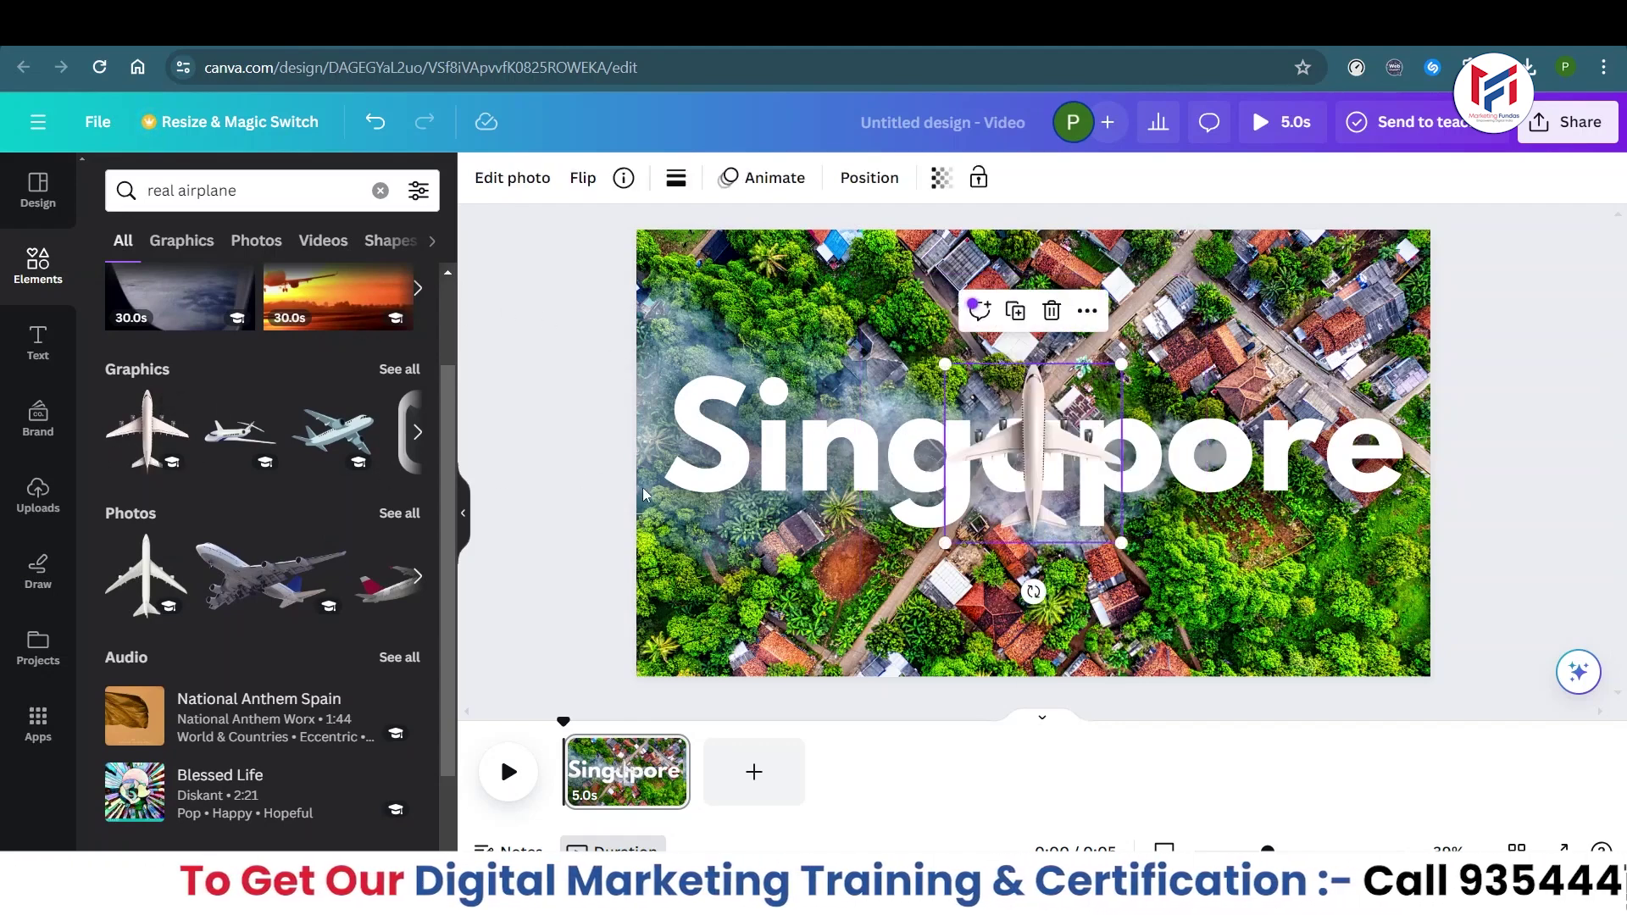
- Rotate the airplane to point right, enlarge it to nearly the page height, and place it over the first half of the Singapore title
left_click_drag(1057, 508, 1032, 520)
left_click_drag(1008, 602, 866, 465)
left_click_drag(922, 551, 818, 652)
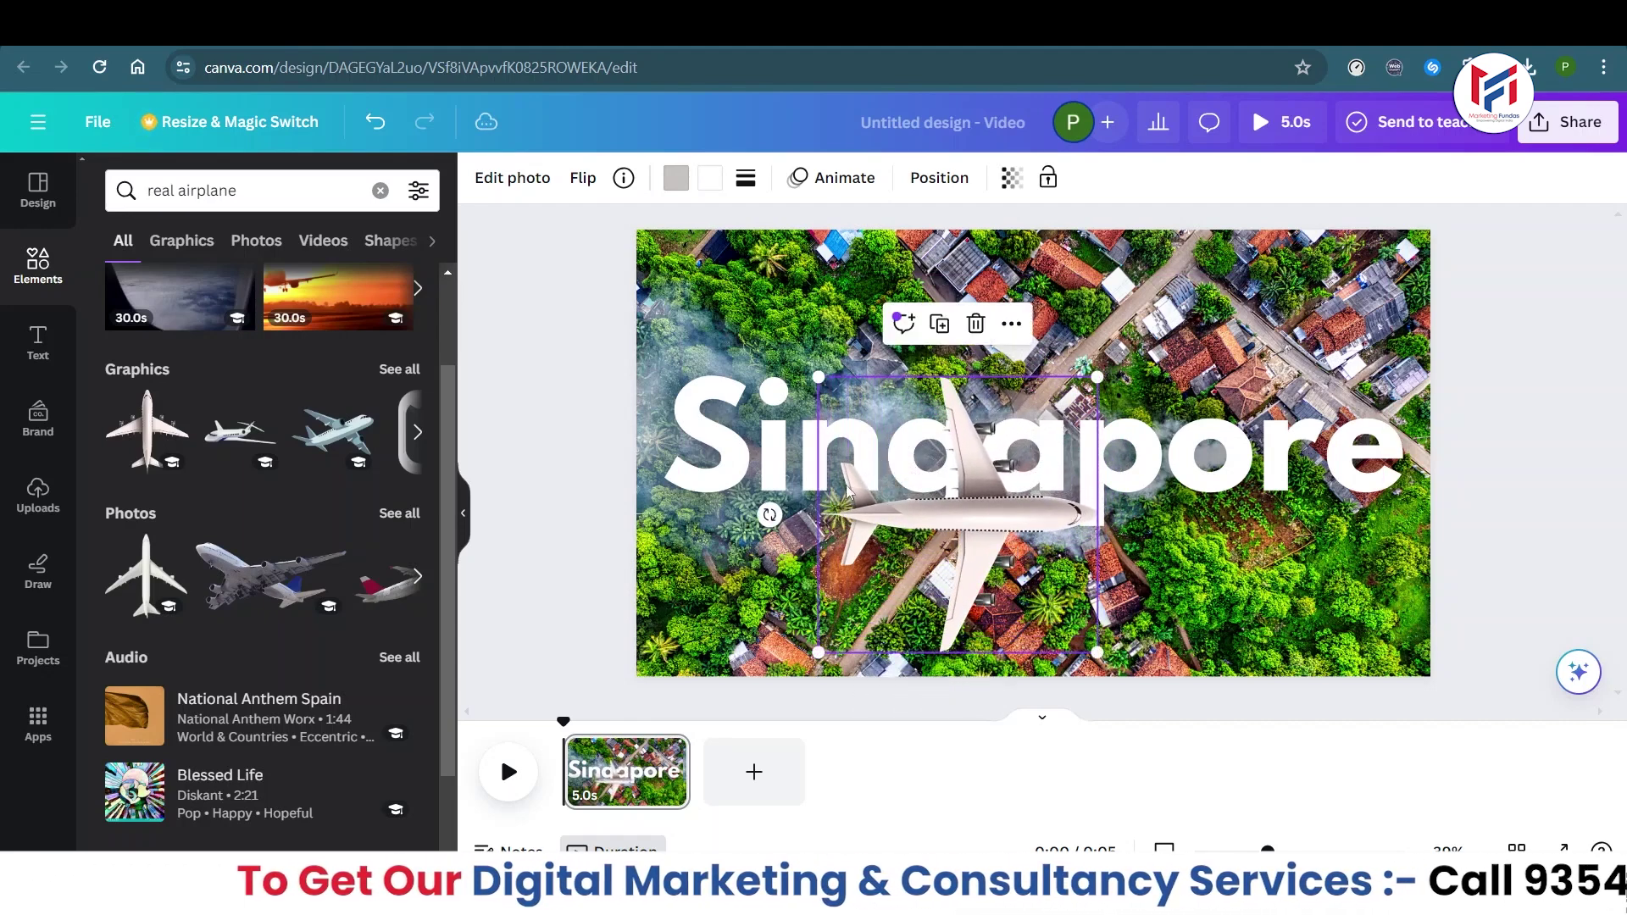
left_click_drag(811, 376, 656, 285)
left_click(487, 412)
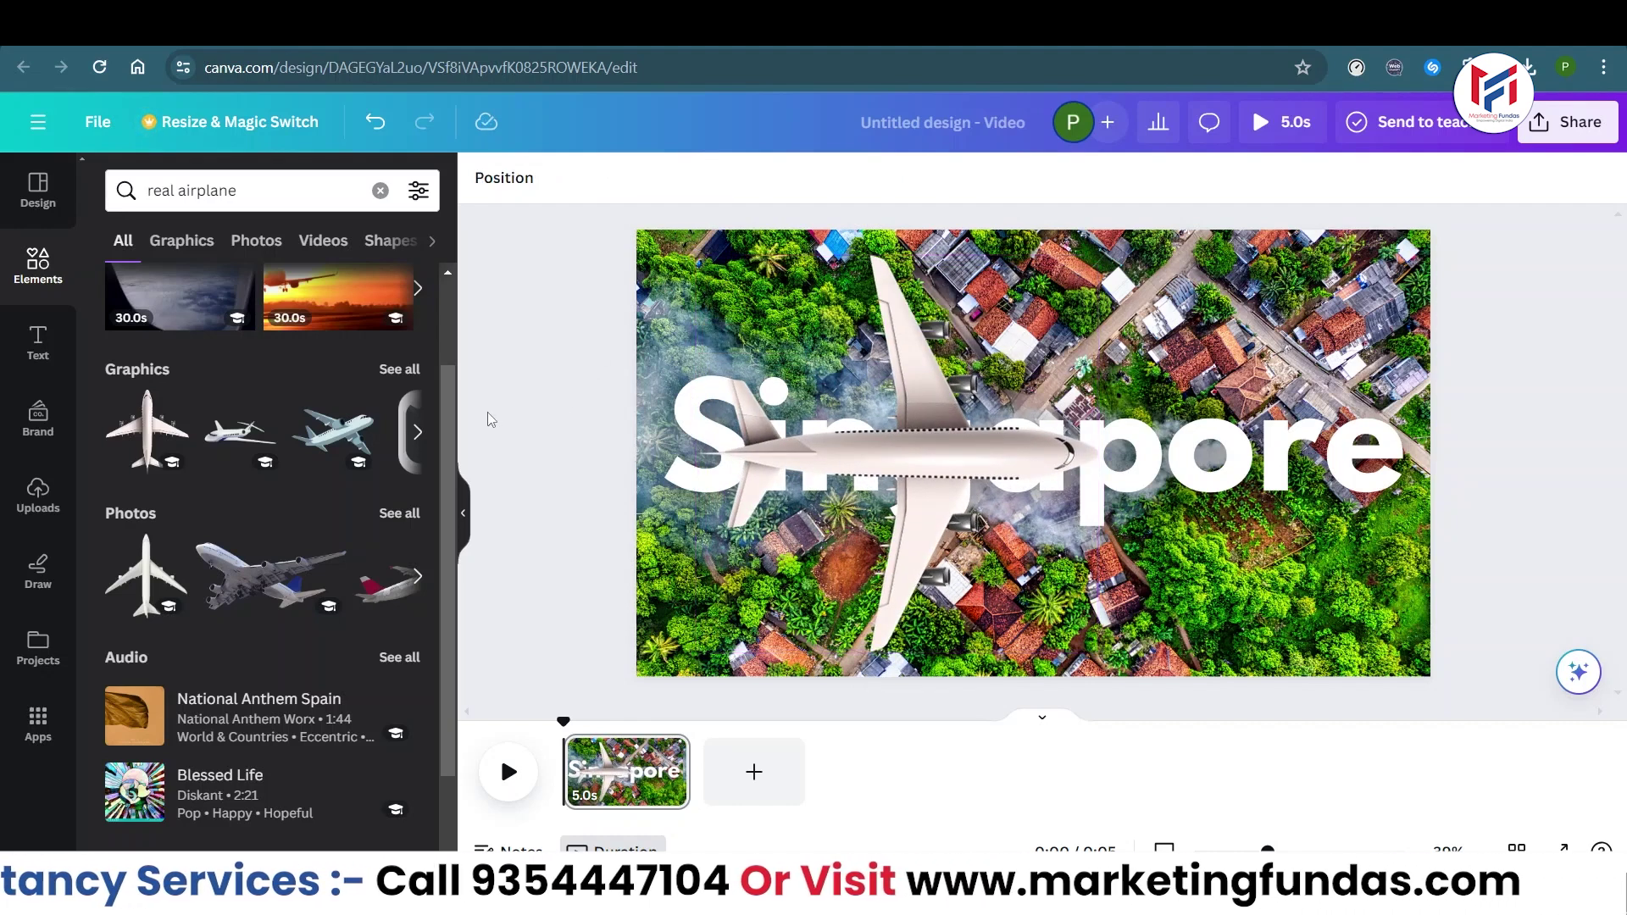
left_click(811, 460)
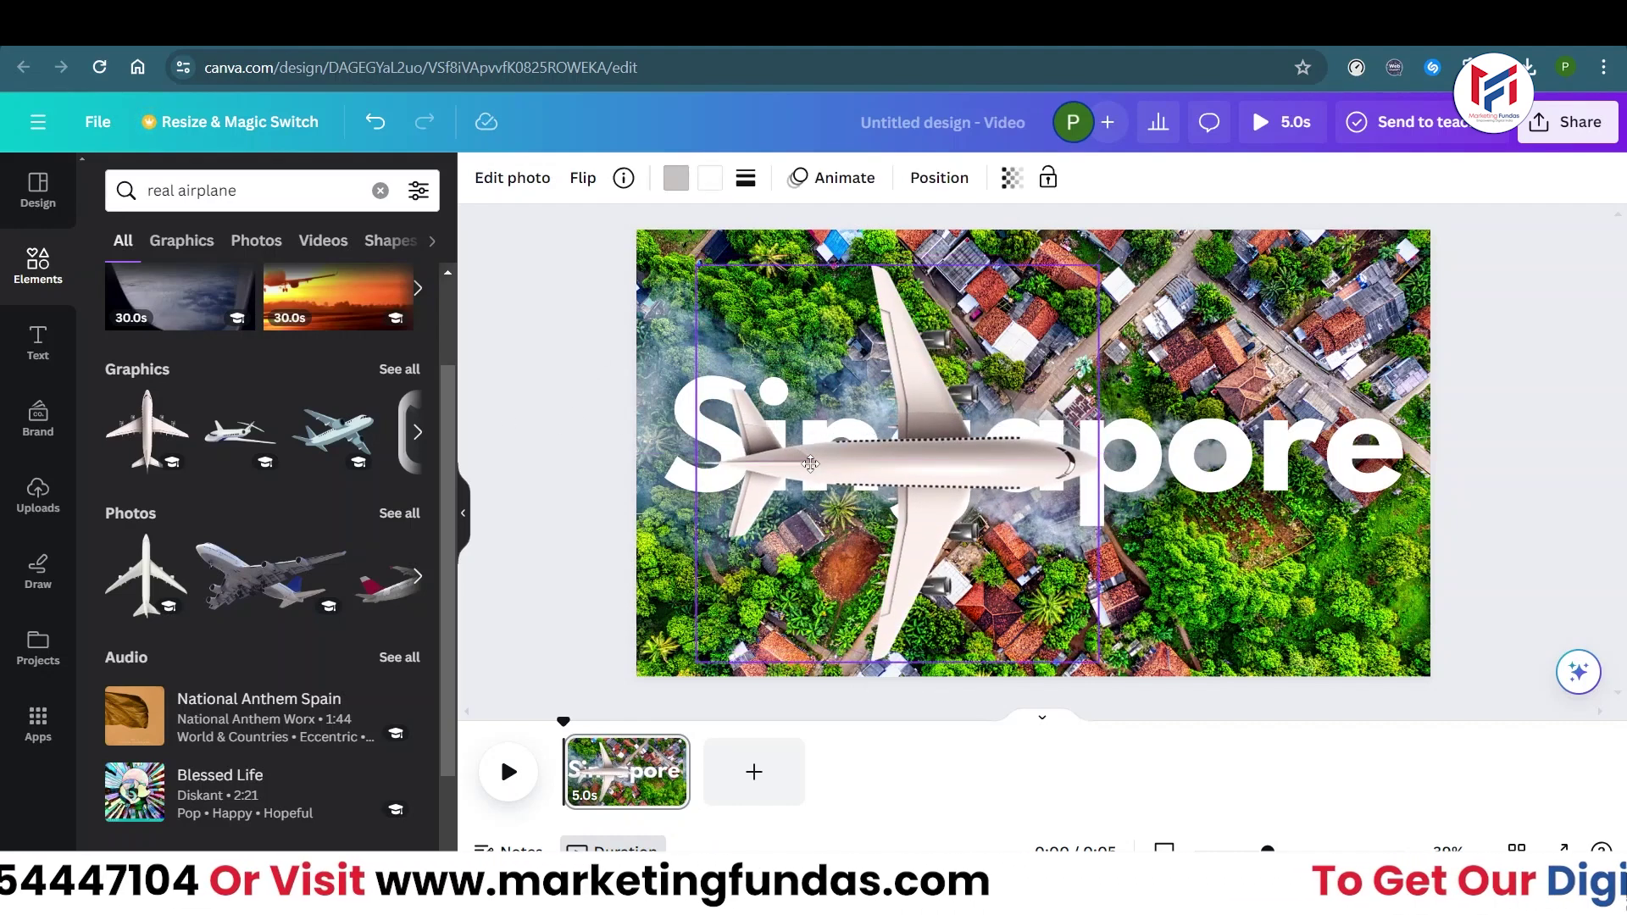
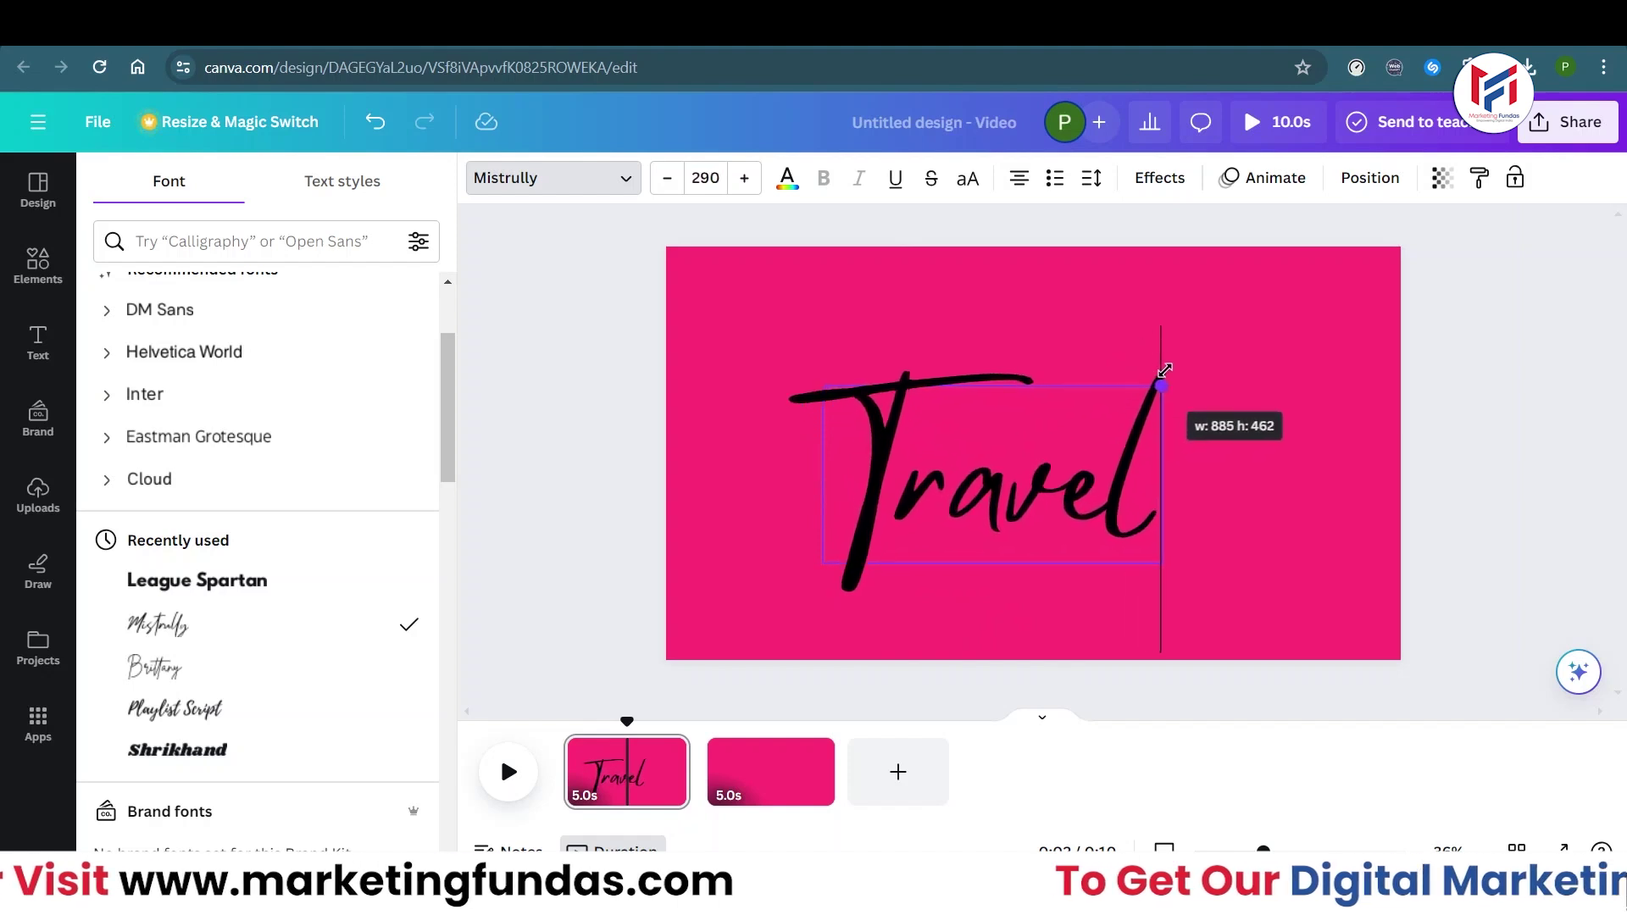
- Enlarge the "Travel" text to size 309 and centre it on the pink page
left_click(931, 501)
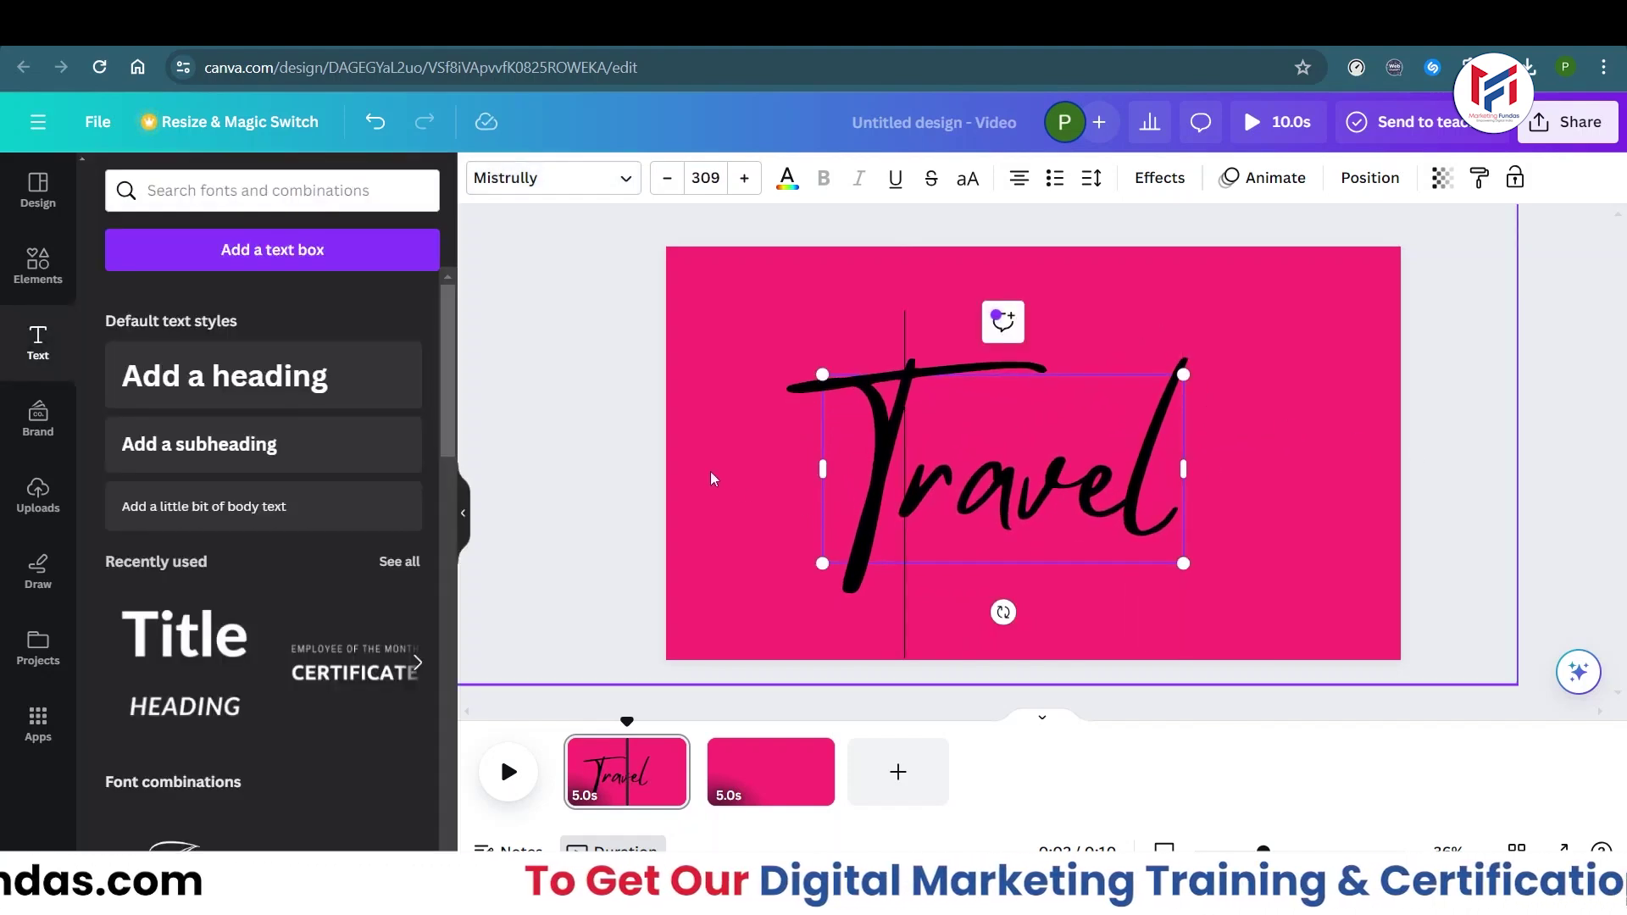
left_click(534, 400)
left_click(945, 491)
left_click_drag(945, 490, 966, 464)
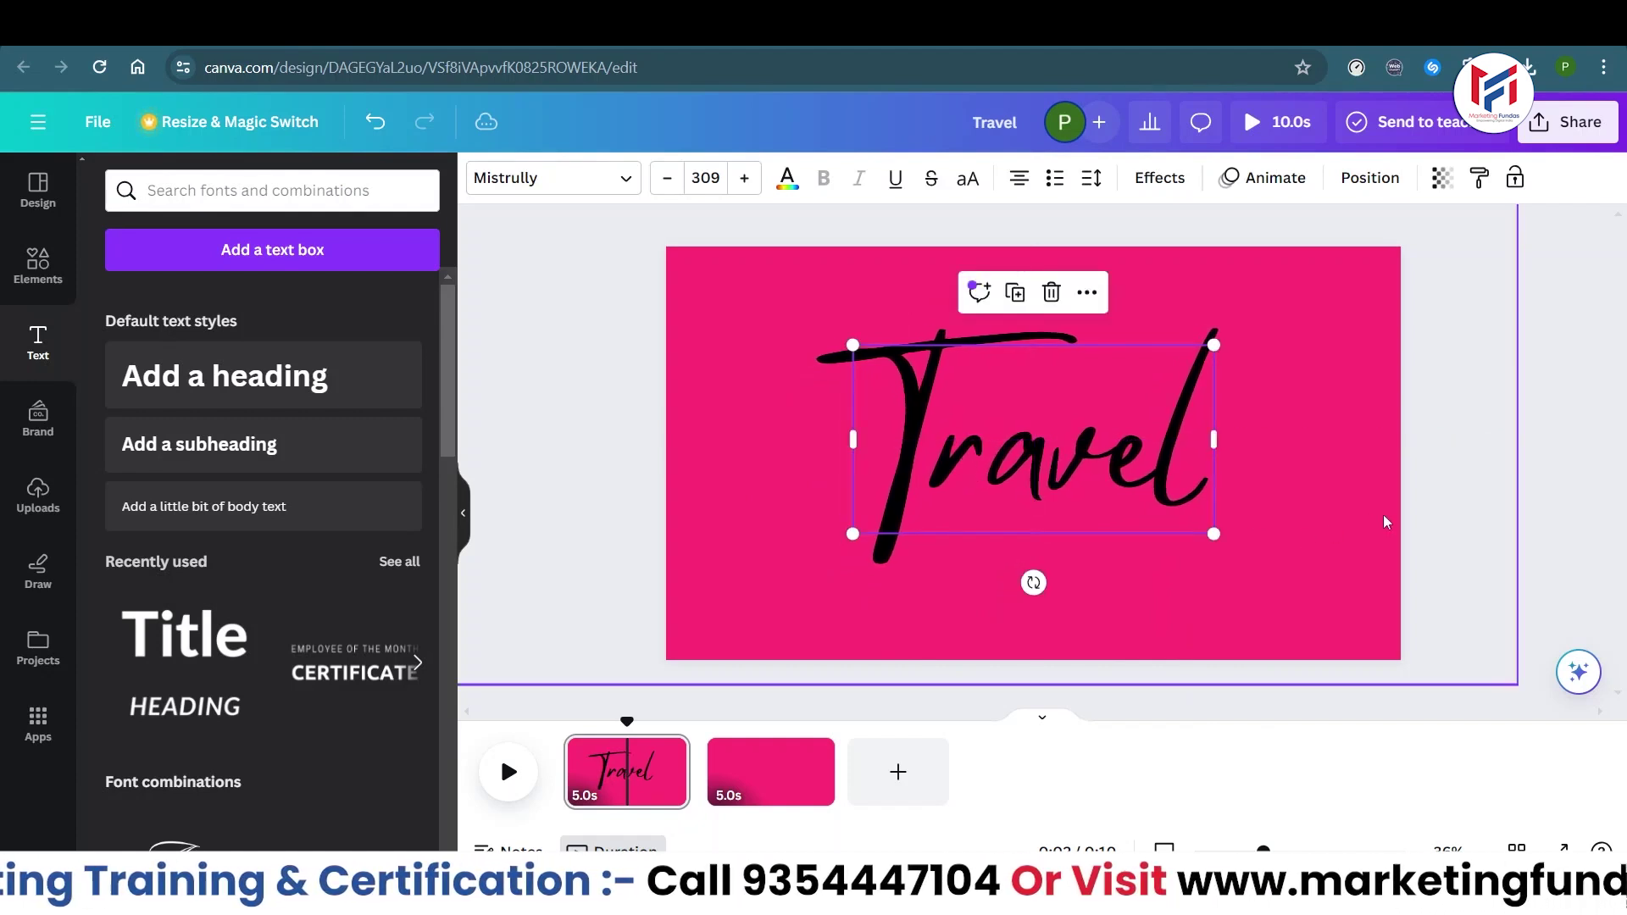
- Show the timing of the "Travel" text, shorten it to the first half of the first 5-second page, and preview the result
right_click(995, 465)
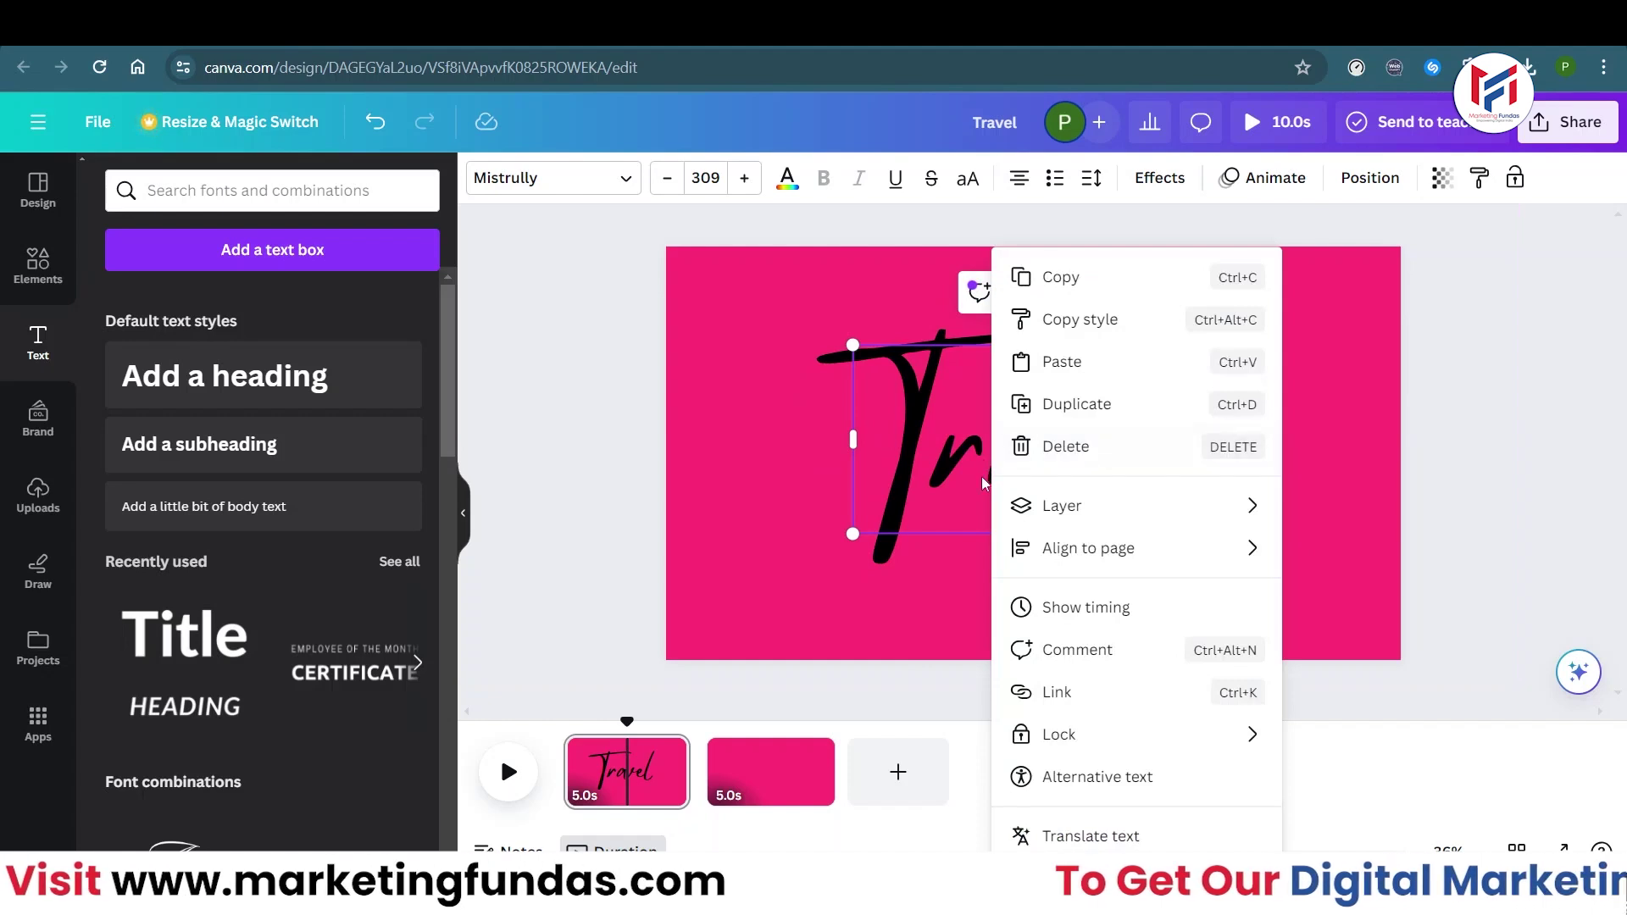
left_click(1057, 610)
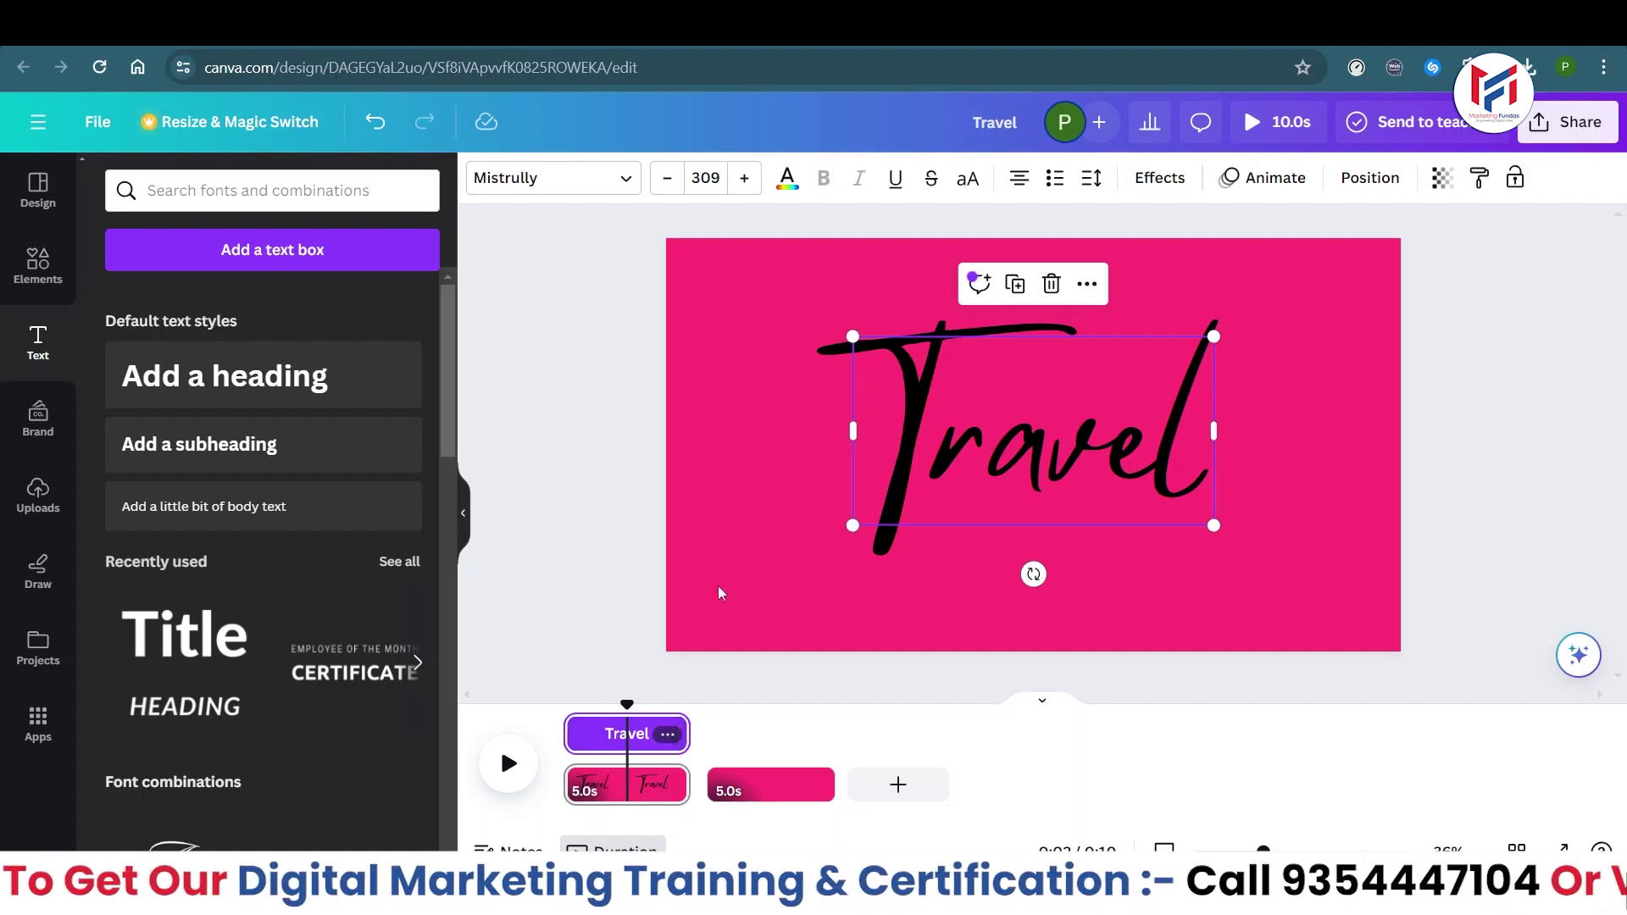
left_click_drag(683, 734, 622, 744)
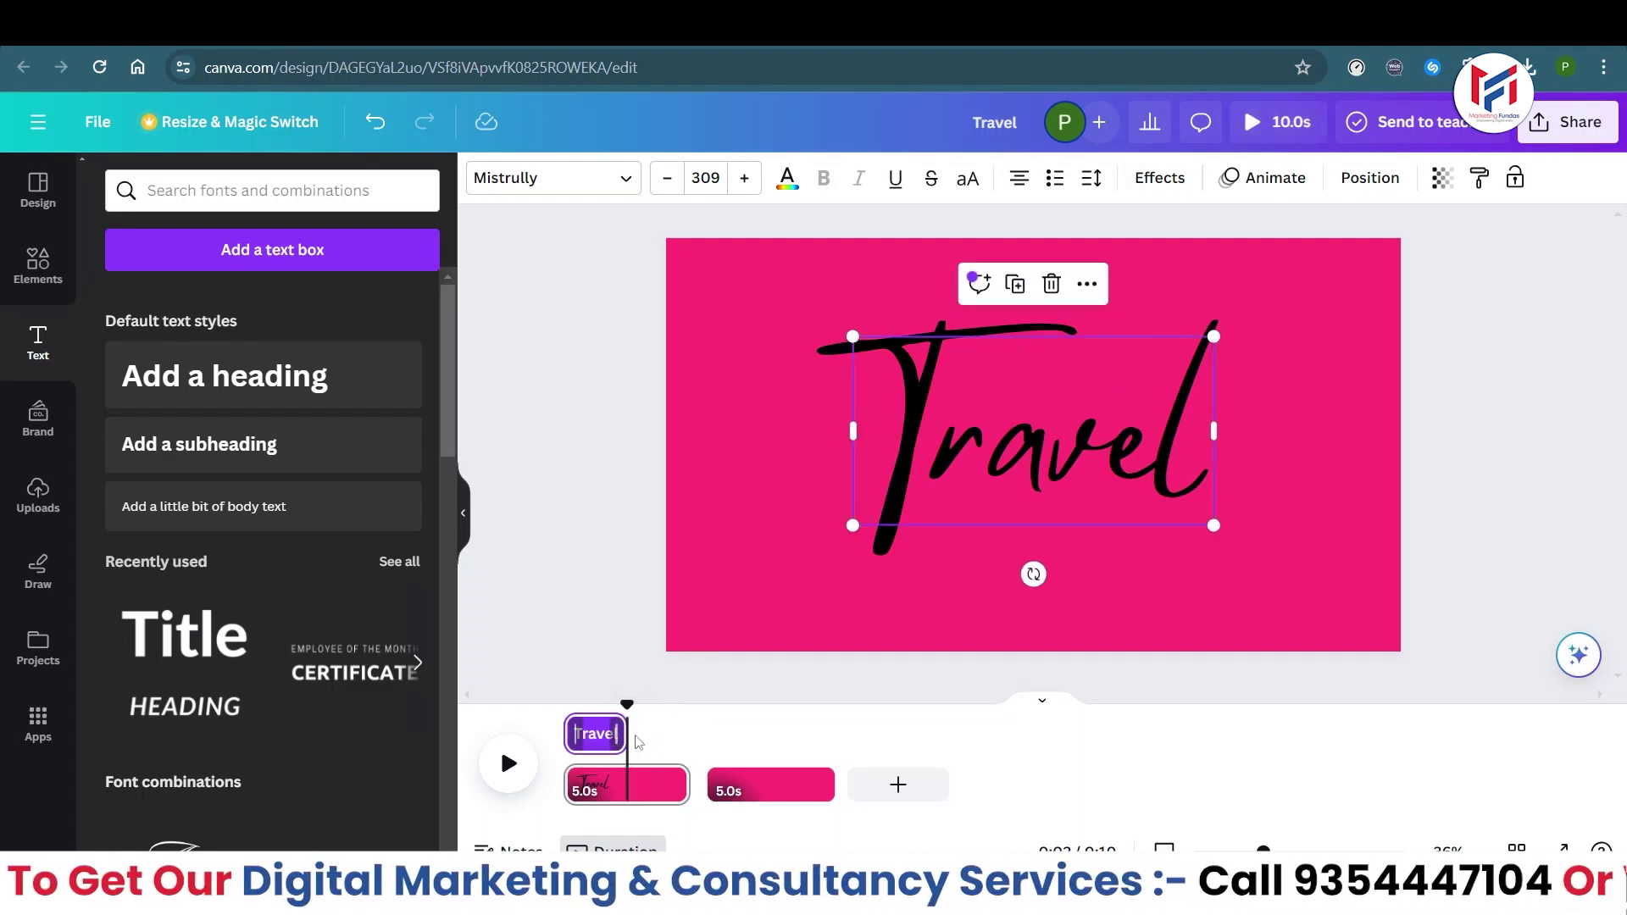
left_click(562, 712)
key("space")
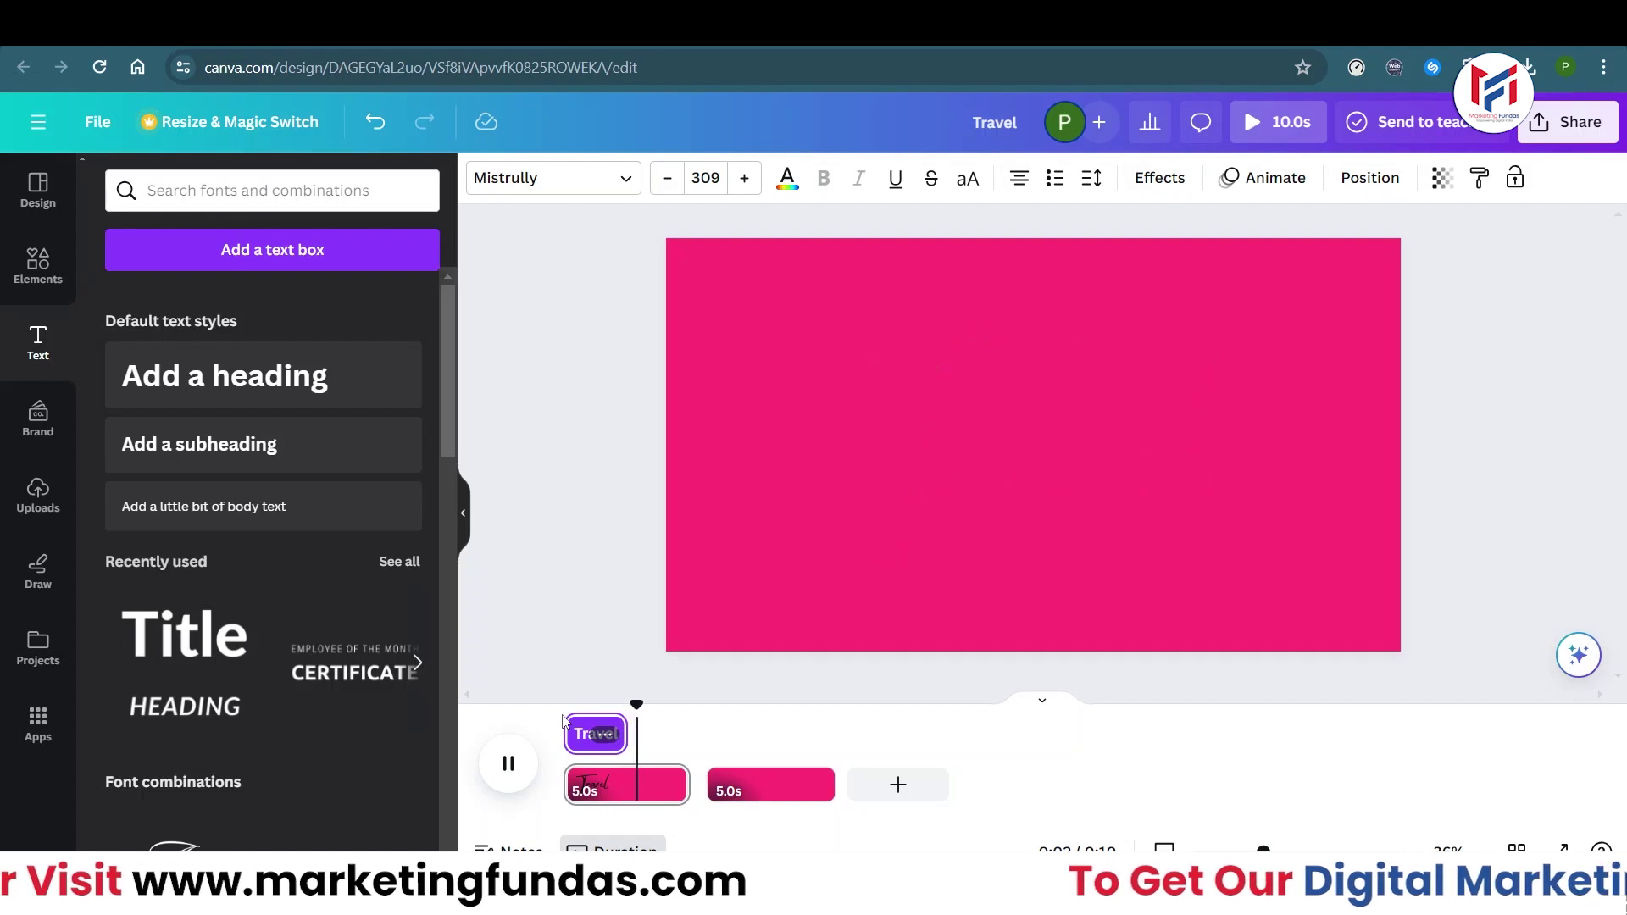
left_click(562, 716)
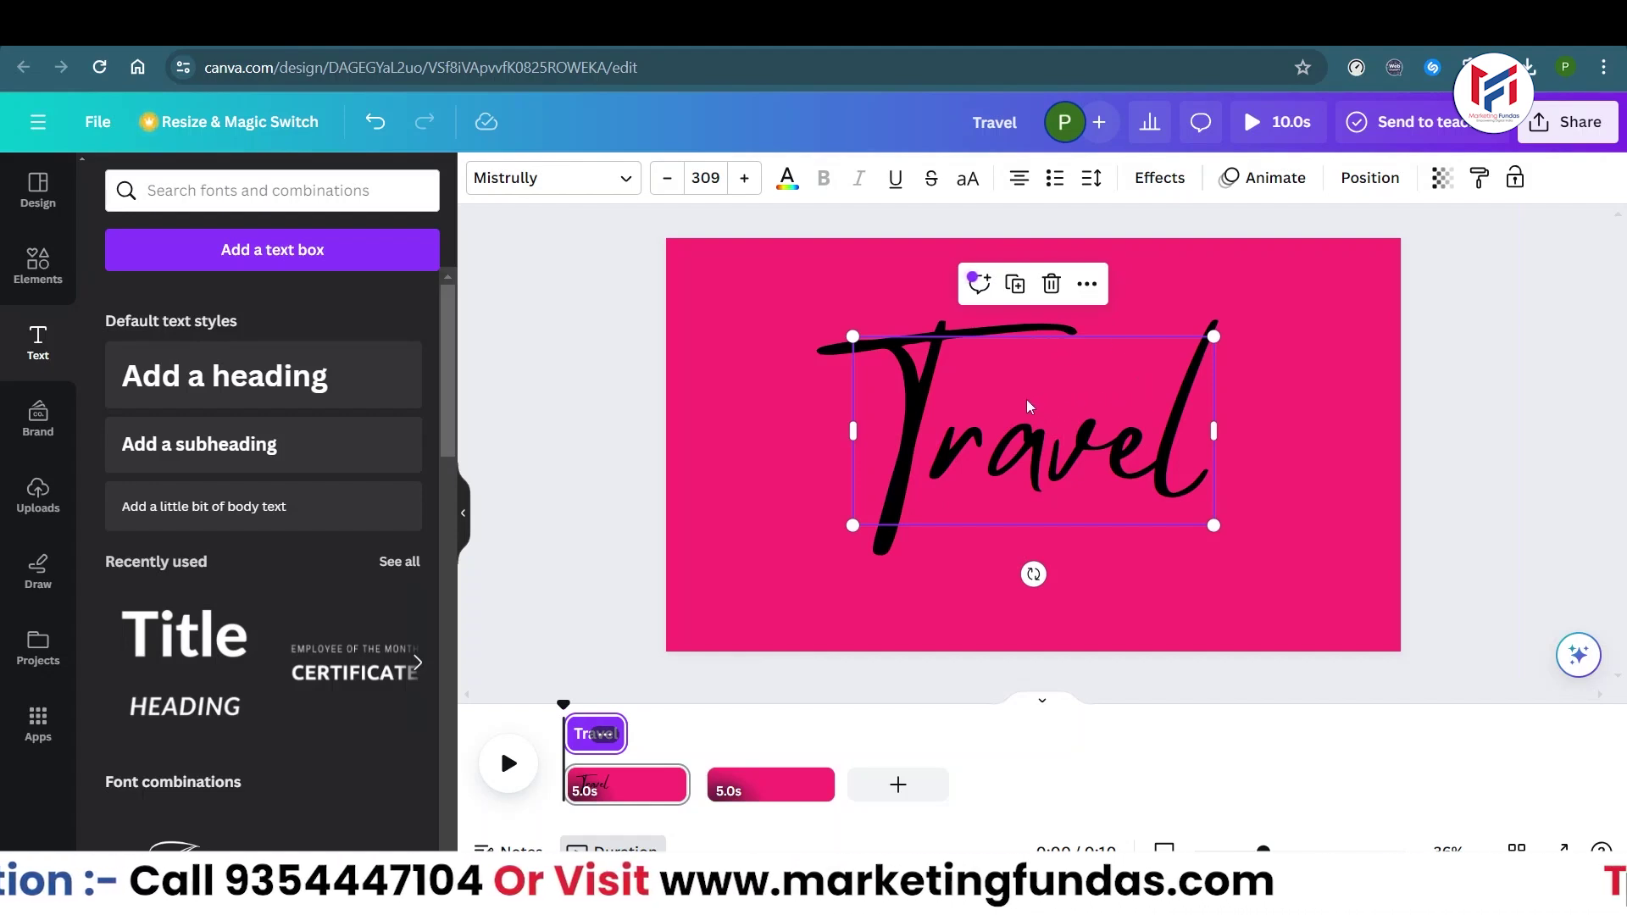
- Compare the Drift, Typewriter and Shift text animations on "Travel" and apply the Baseline animation
left_click(1261, 184)
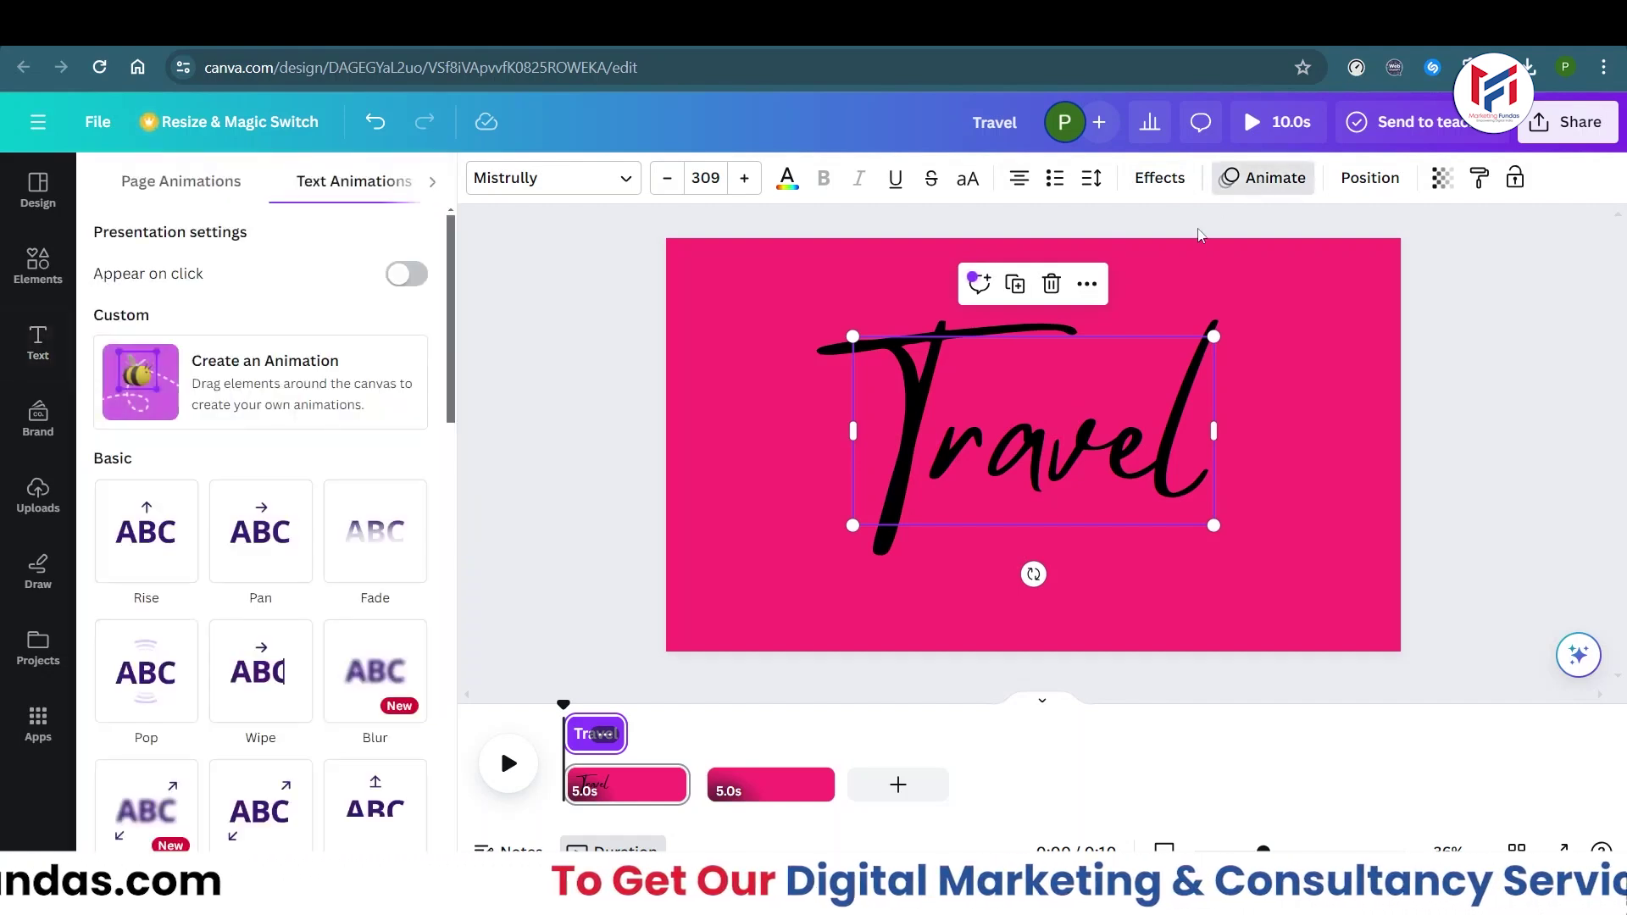
left_click_drag(450, 316, 449, 437)
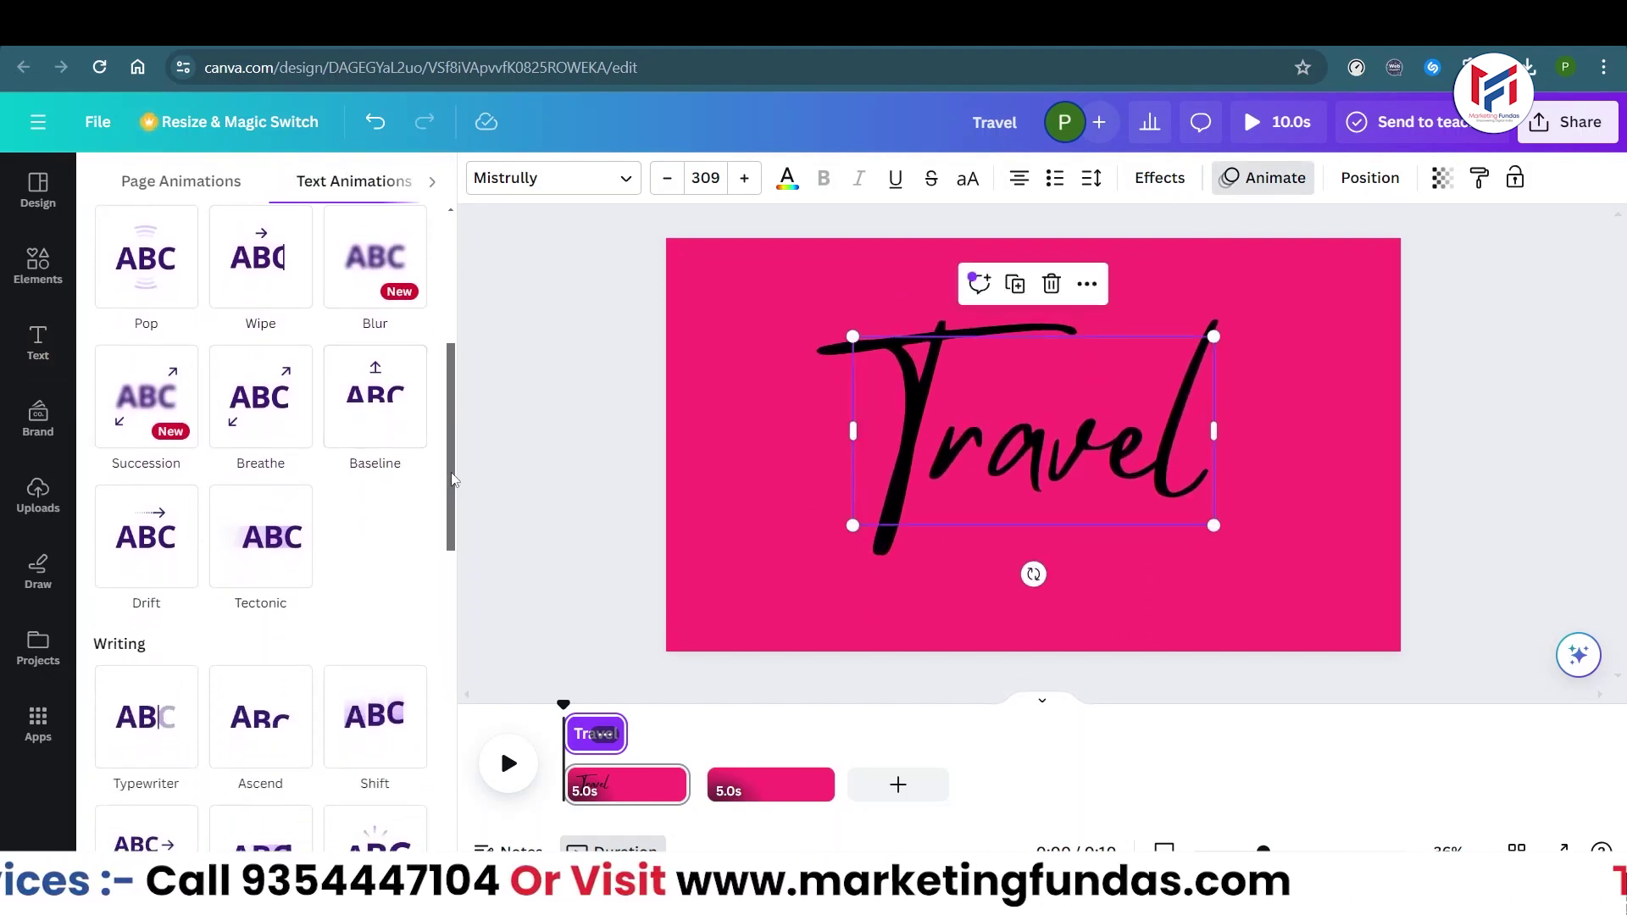
left_click(160, 556)
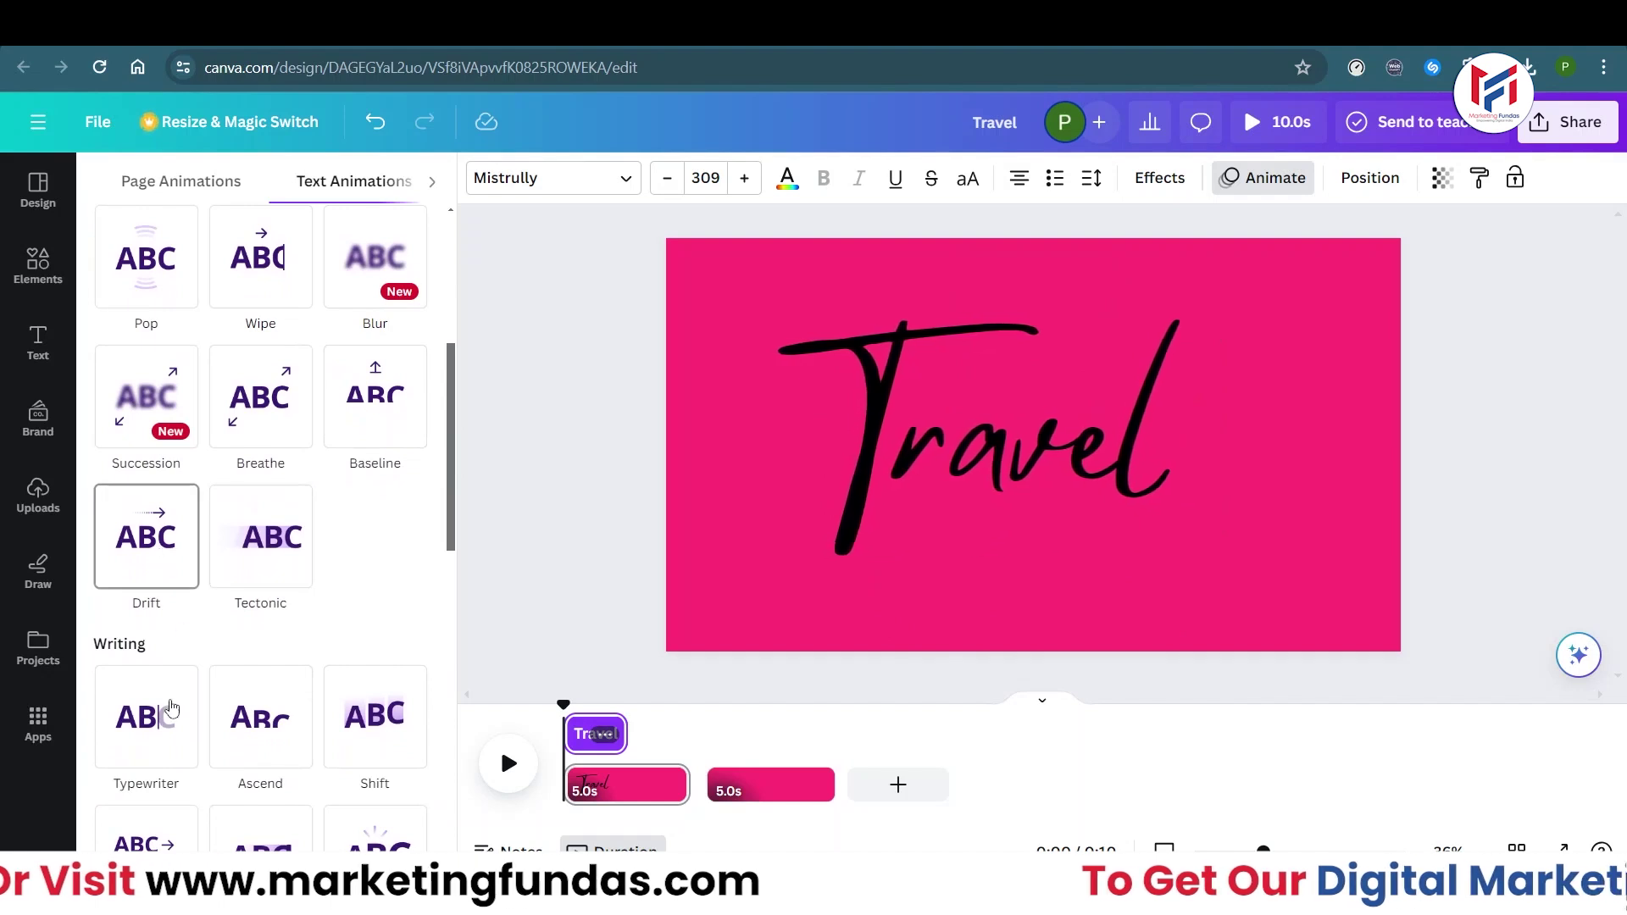
left_click(166, 725)
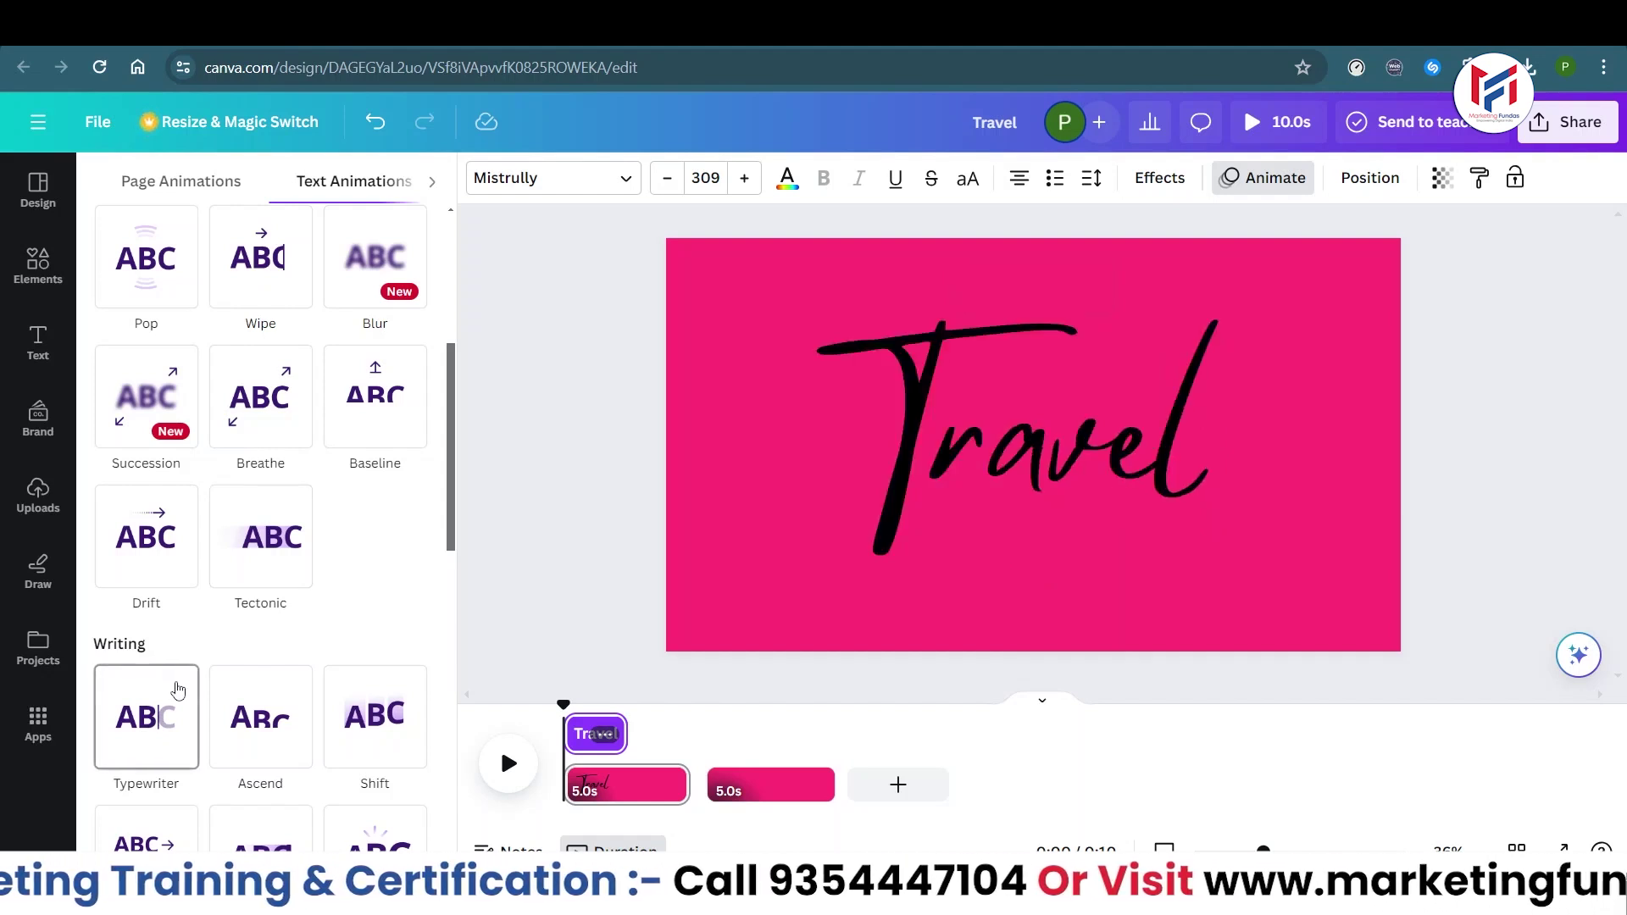
left_click(364, 711)
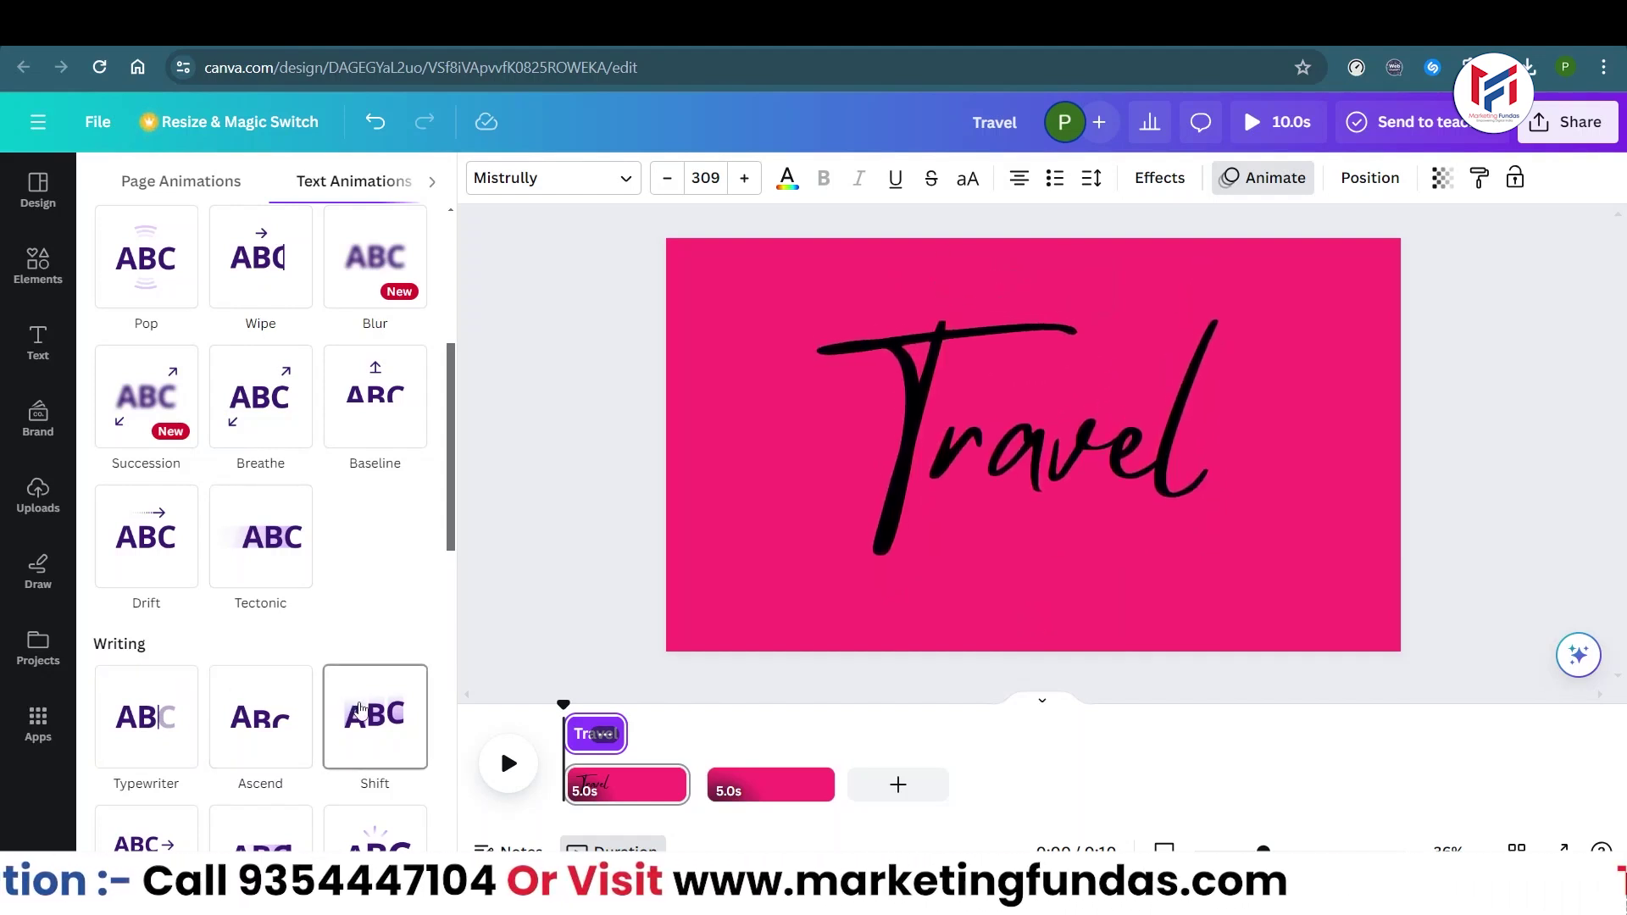
left_click(145, 562)
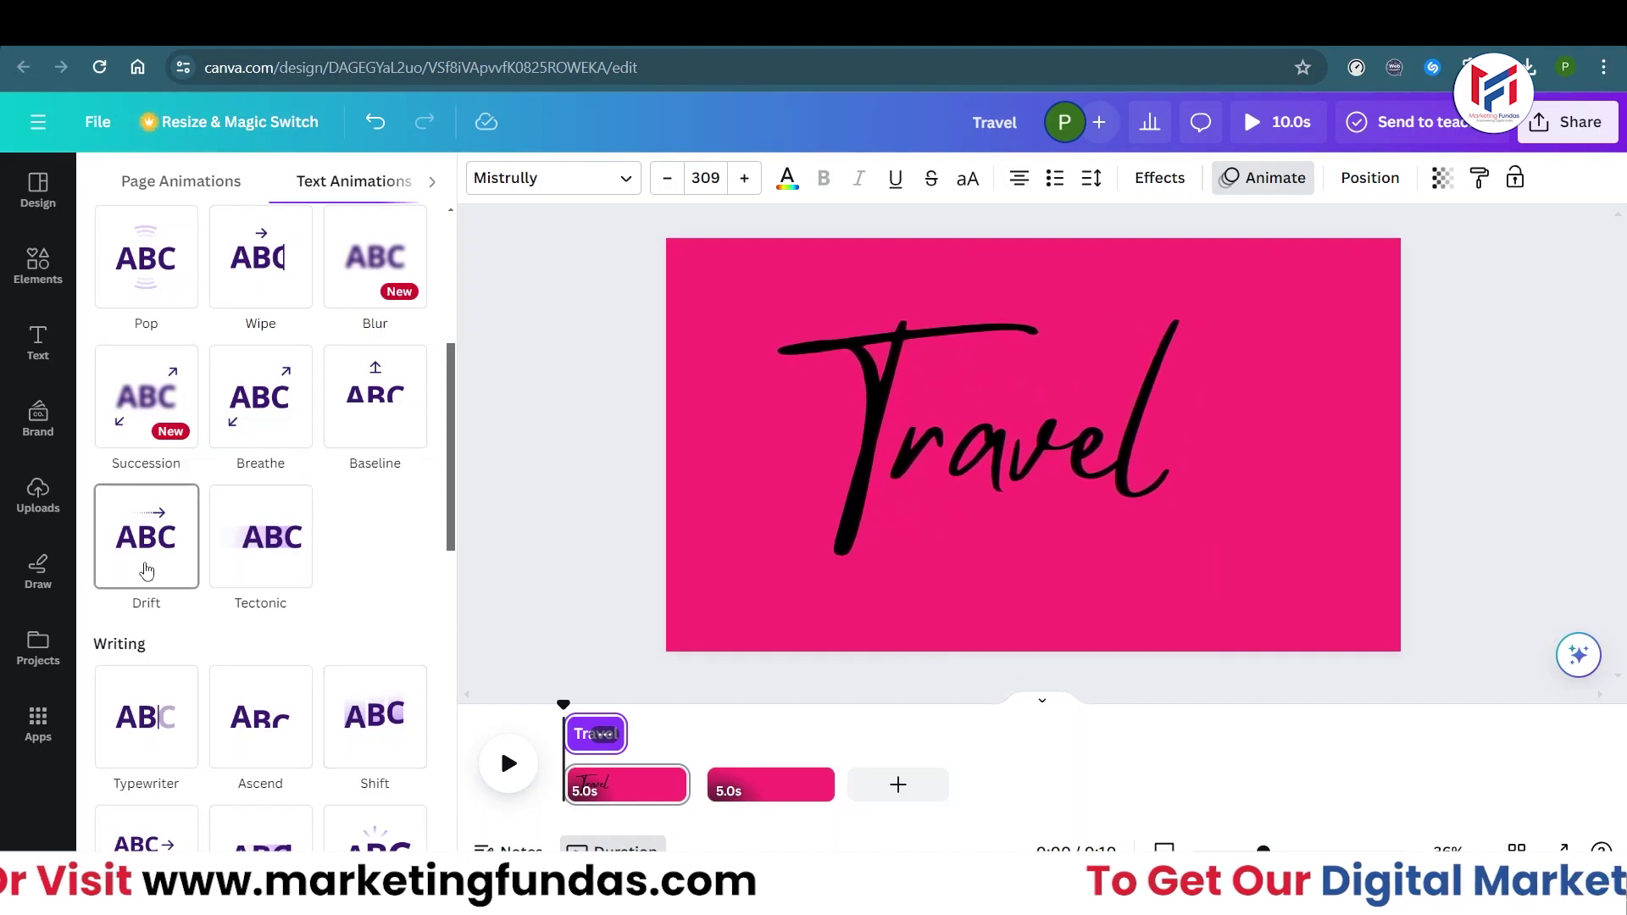
left_click(361, 404)
left_click(362, 404)
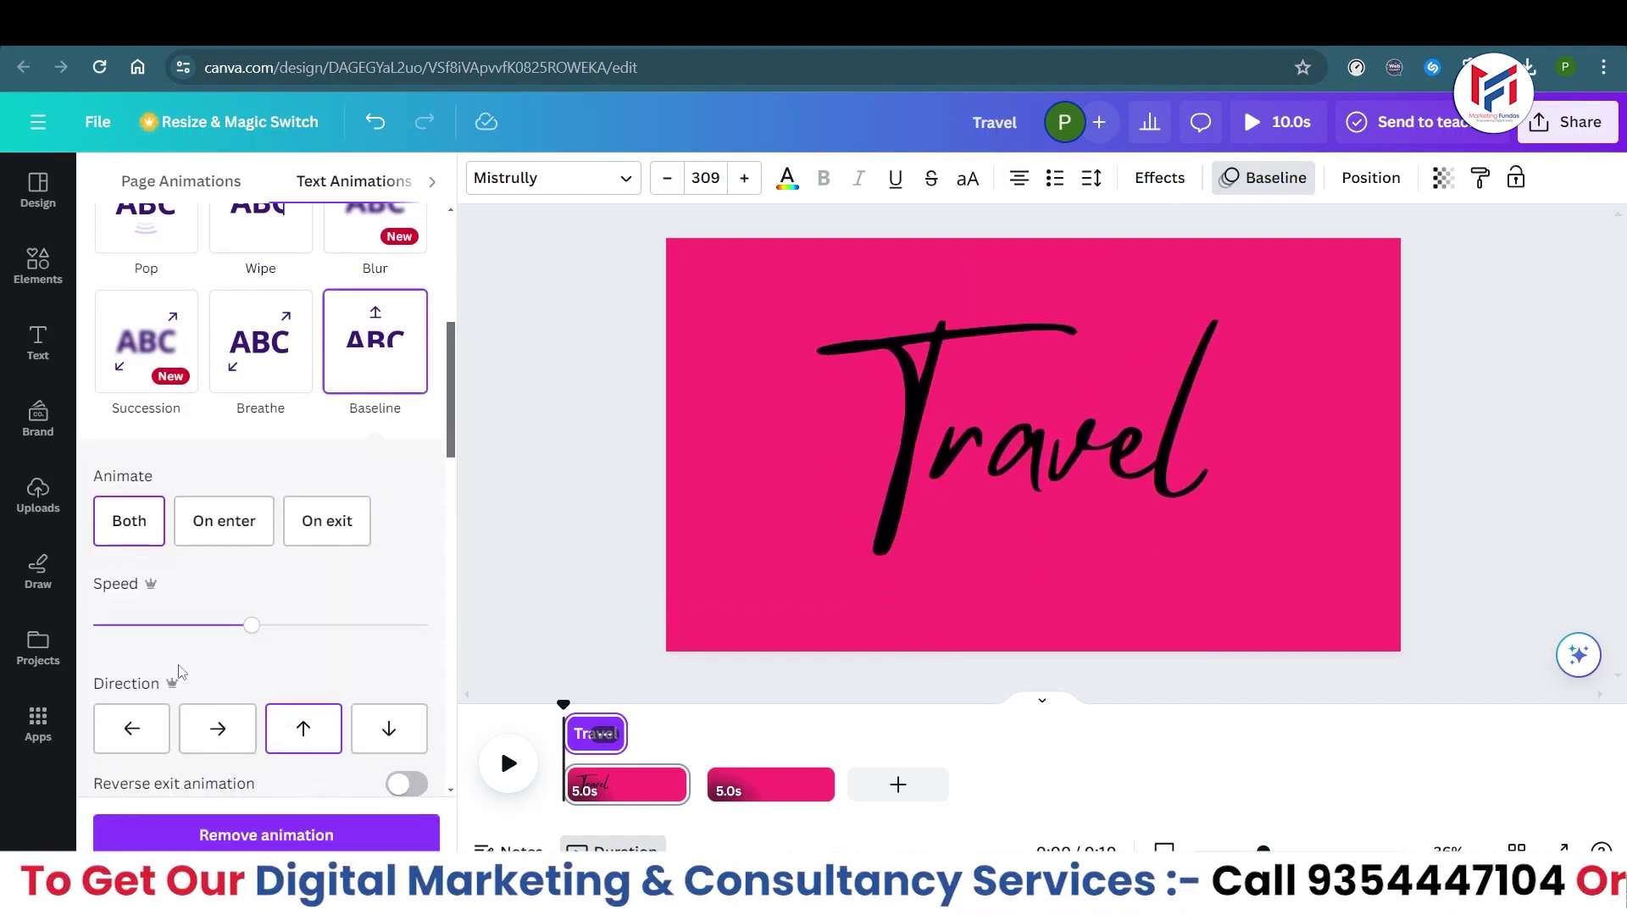
- Set the Baseline animation's speed to about a third of its range and animate the text on both enter and exit
left_click_drag(252, 627, 327, 637)
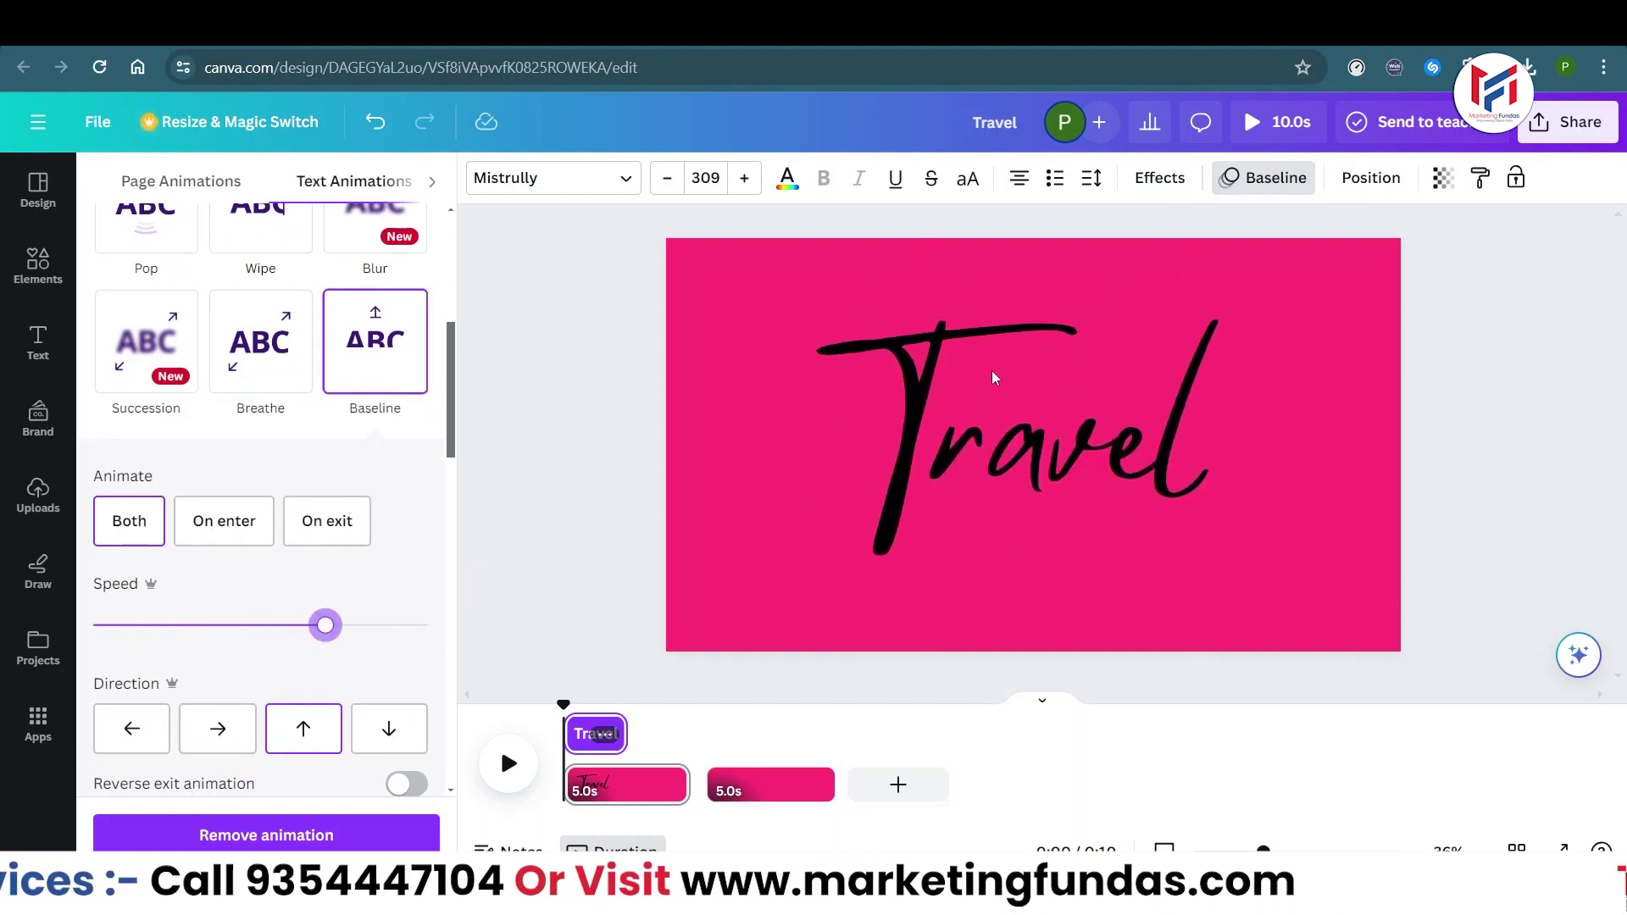
left_click_drag(321, 627, 198, 626)
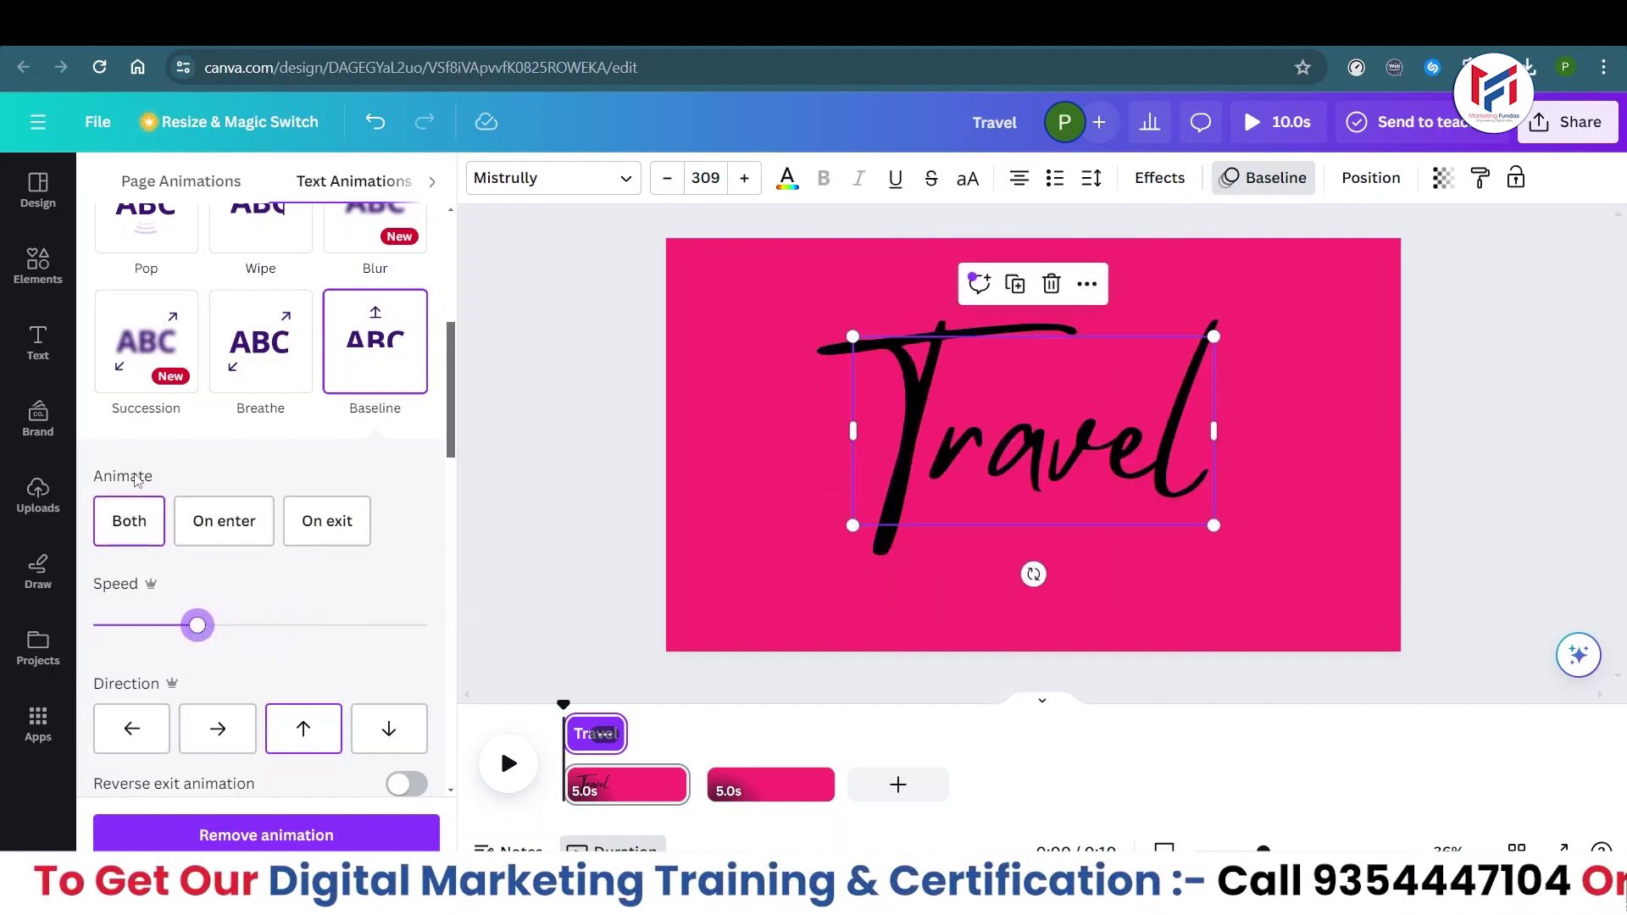
left_click(137, 530)
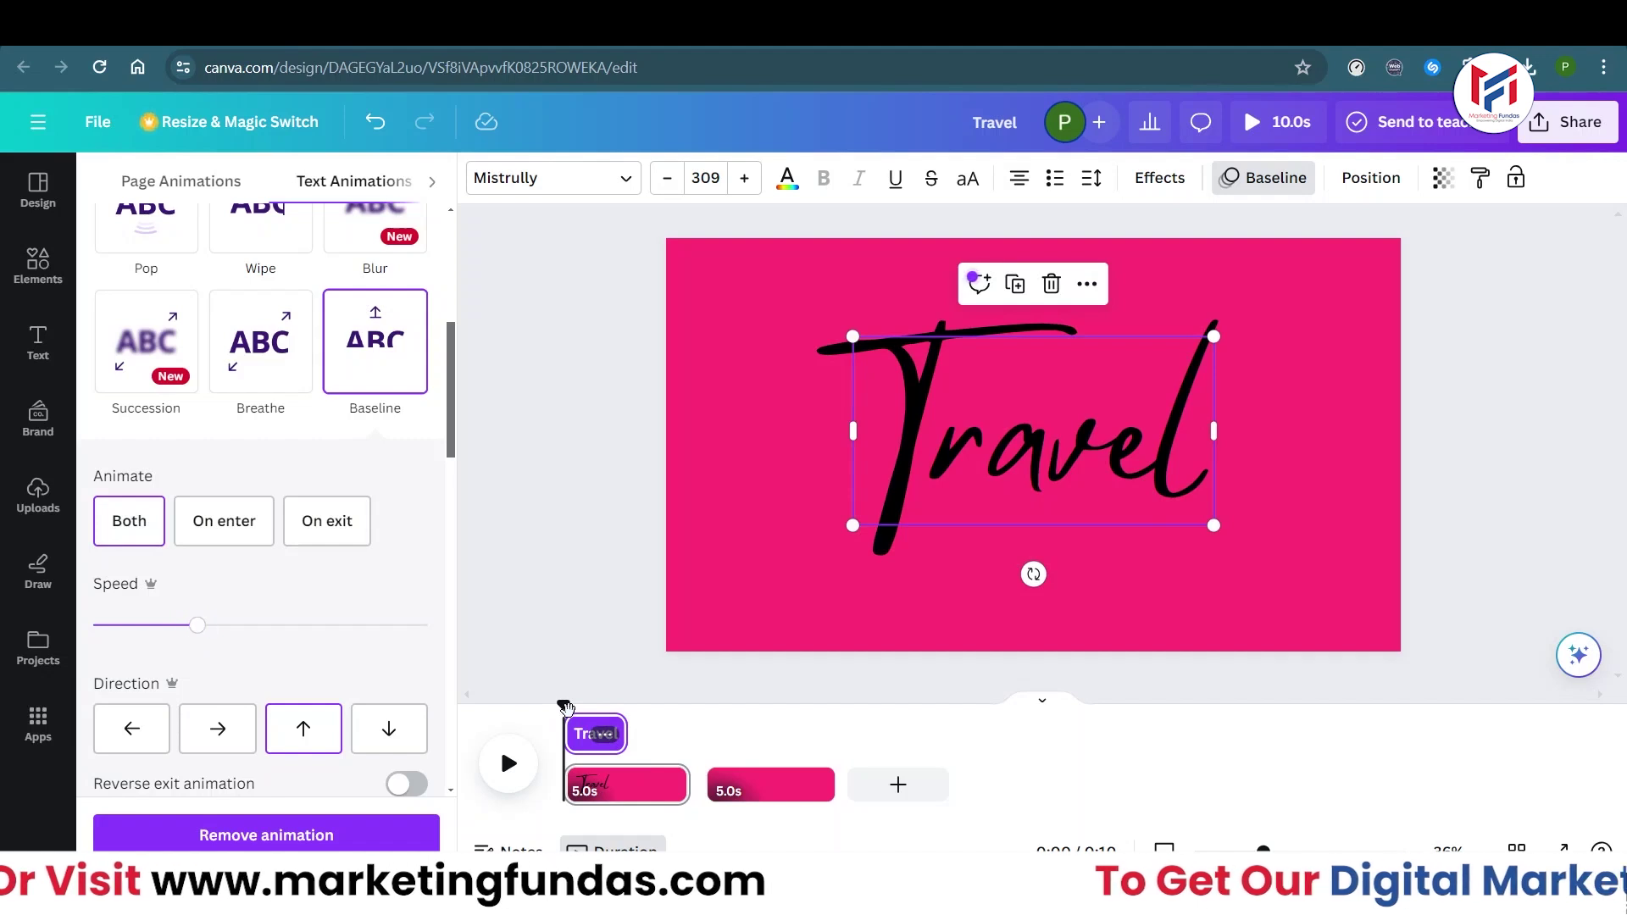
- Preview the "Travel" animation, keep its direction upward, and return the playhead to the start of the video
key("space")
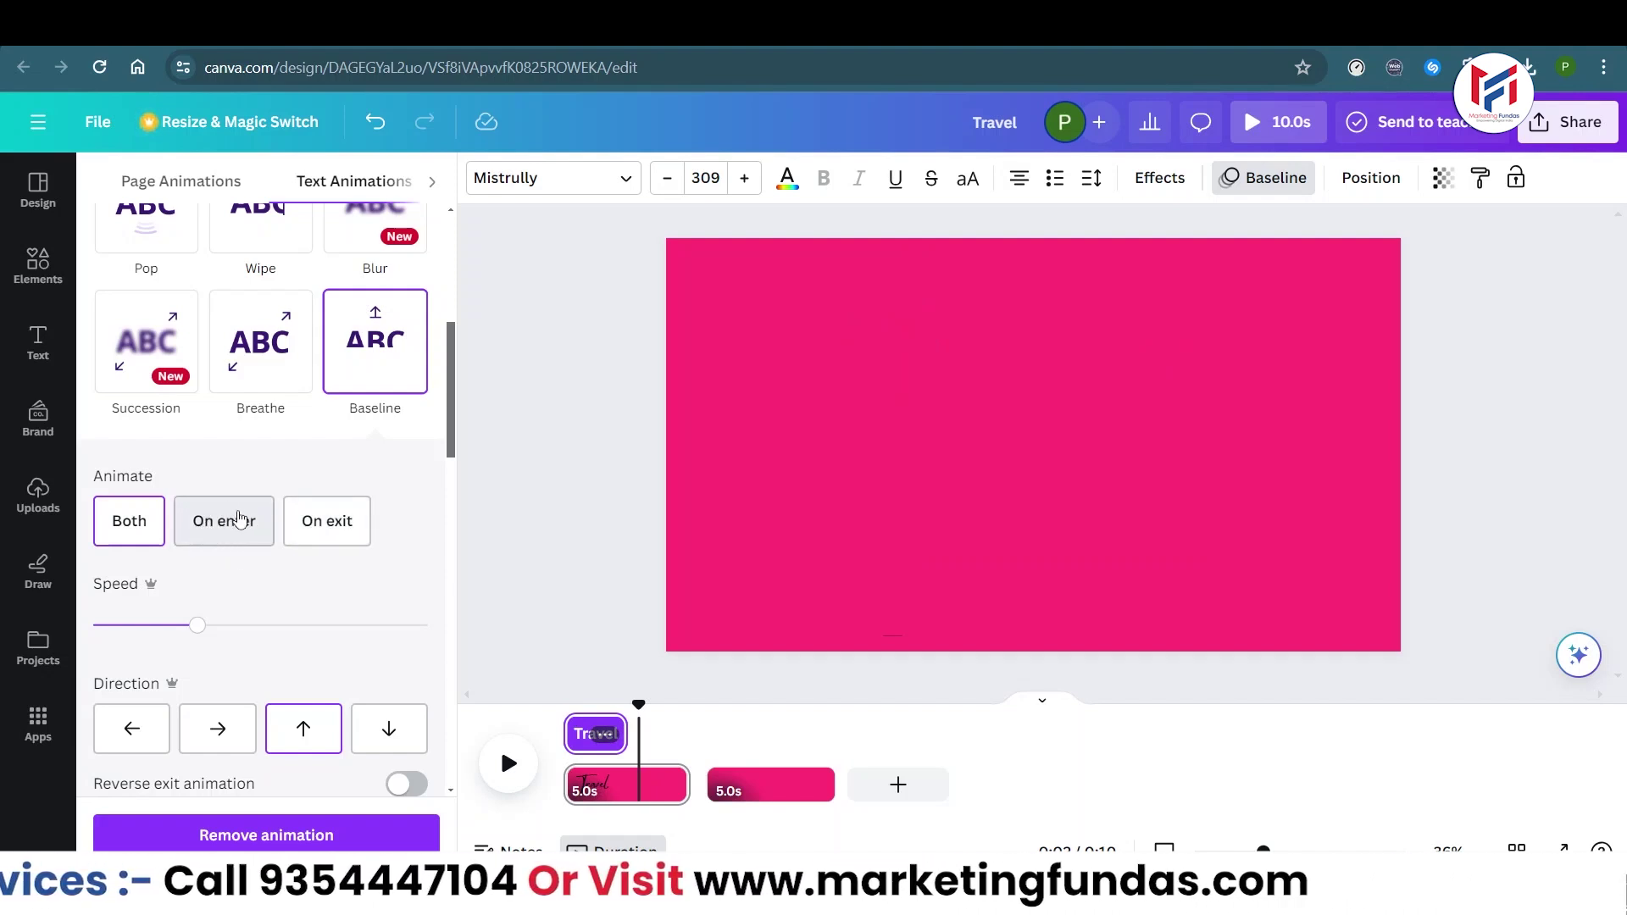
left_click_drag(451, 435, 452, 449)
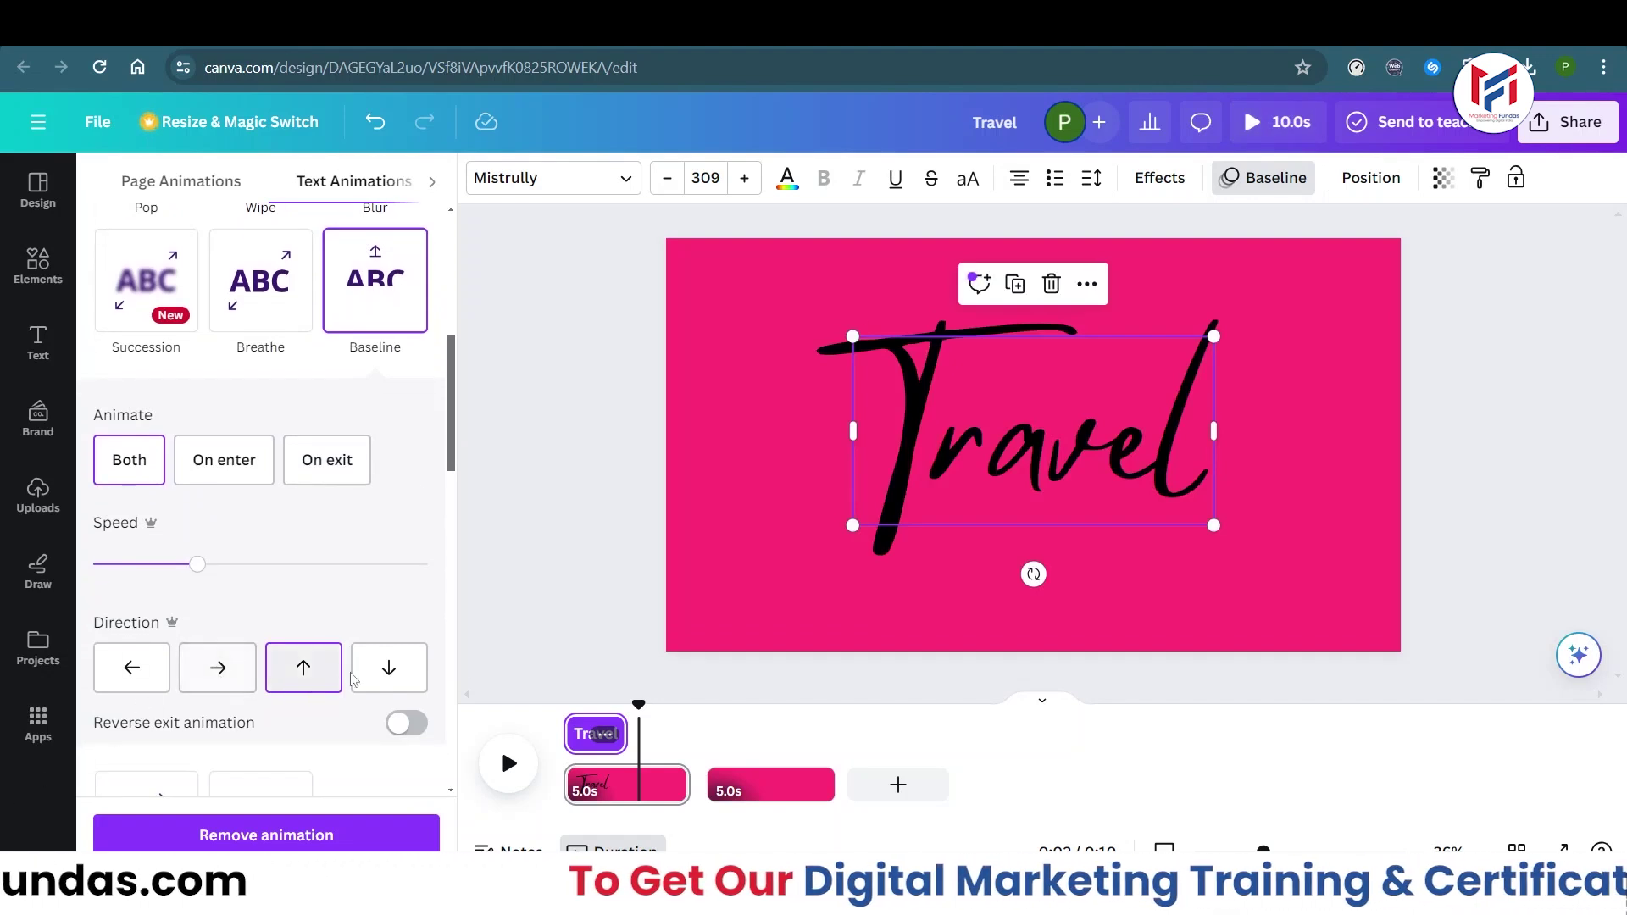
left_click(311, 677)
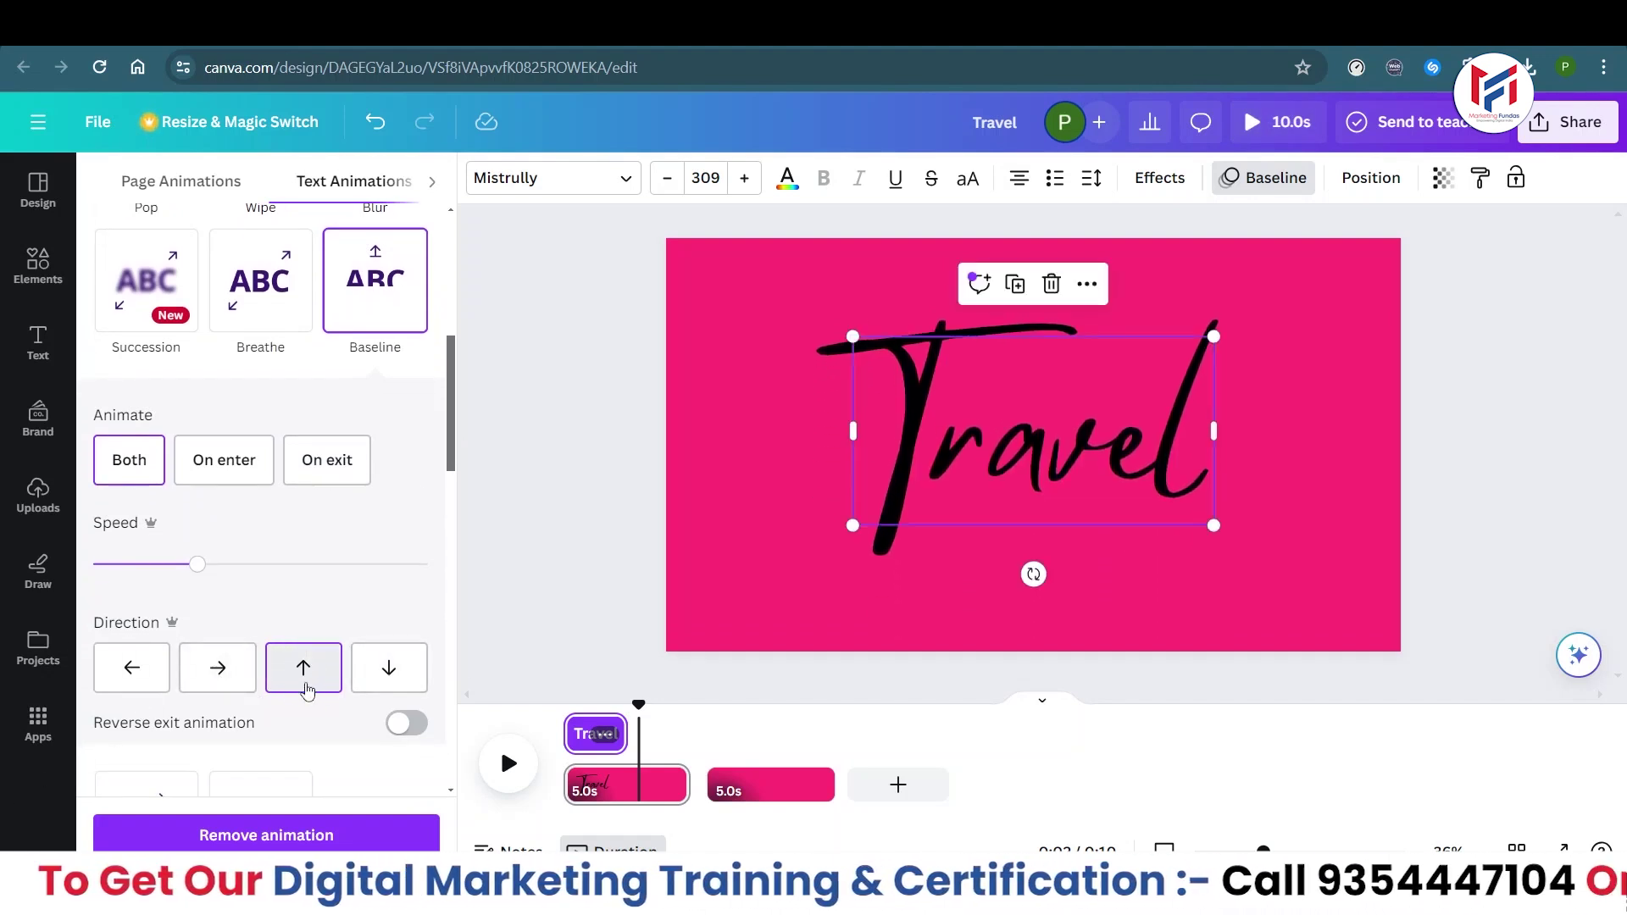
left_click_drag(636, 703, 563, 714)
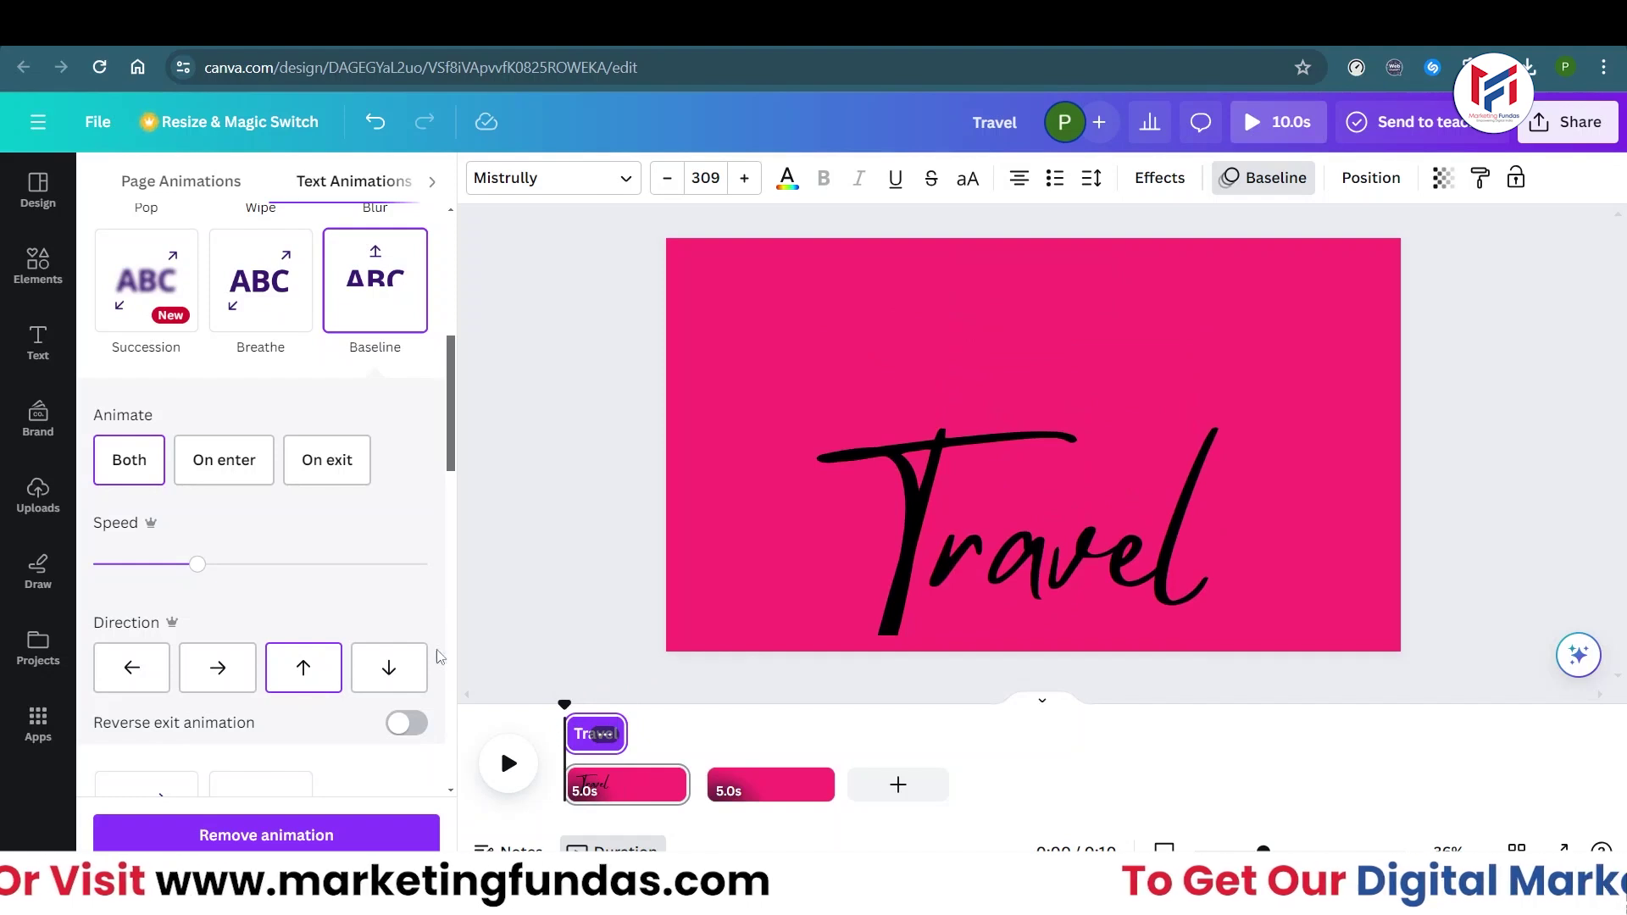
- Duplicate the animated "Travel" text, move the copy slightly down to the right, and change its wording to "to"
left_click(28, 360)
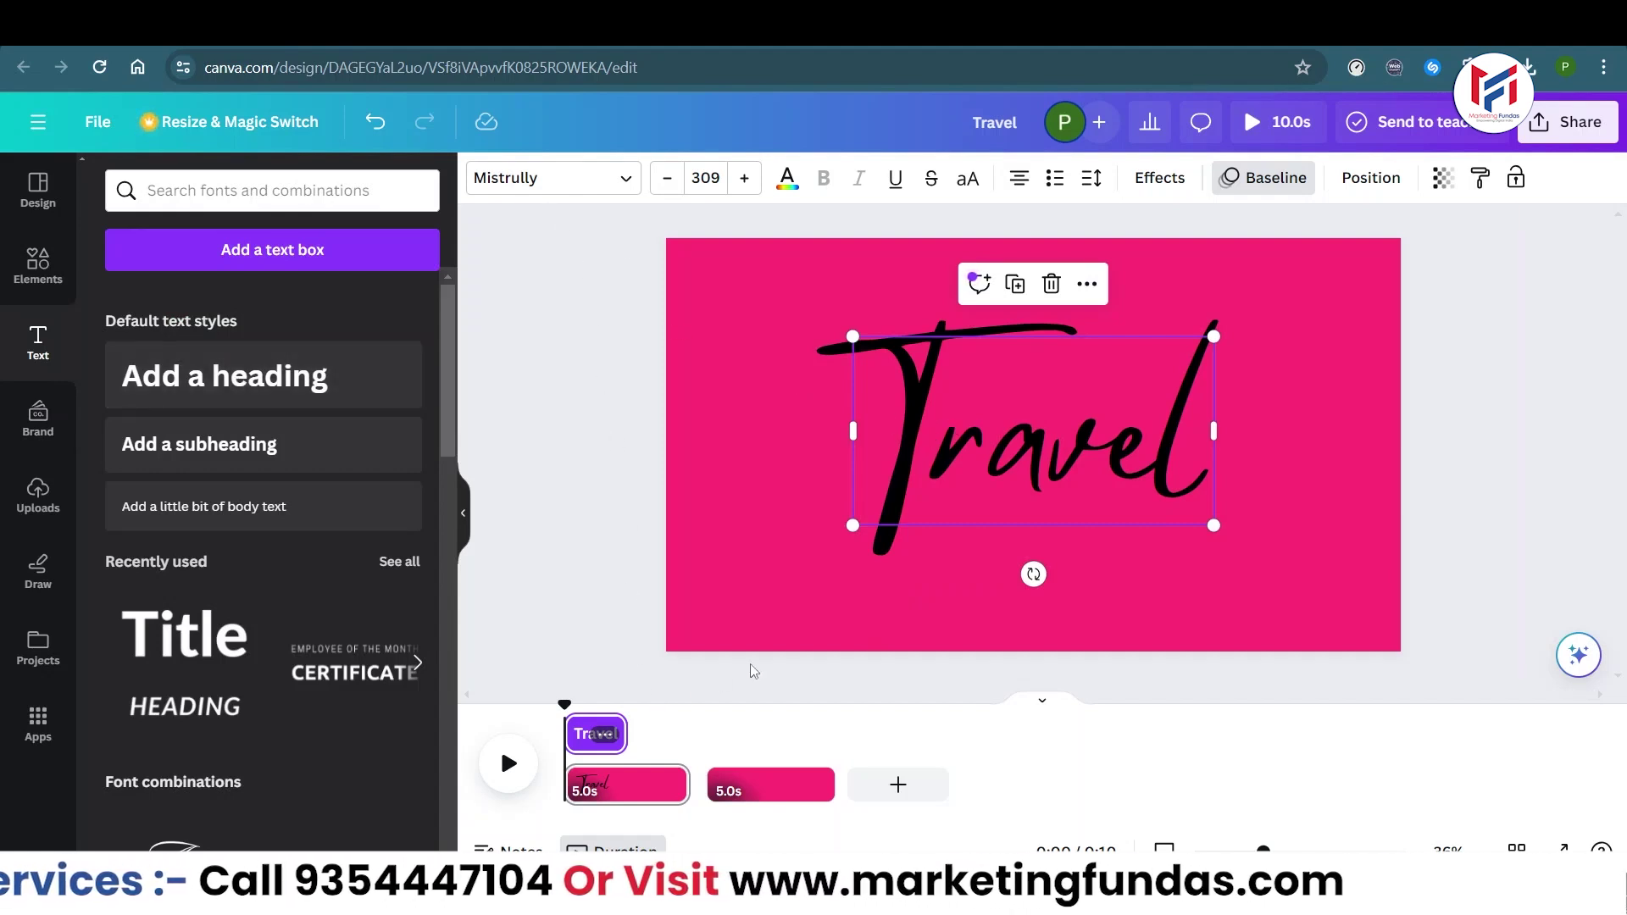
left_click(644, 447)
left_click(952, 449)
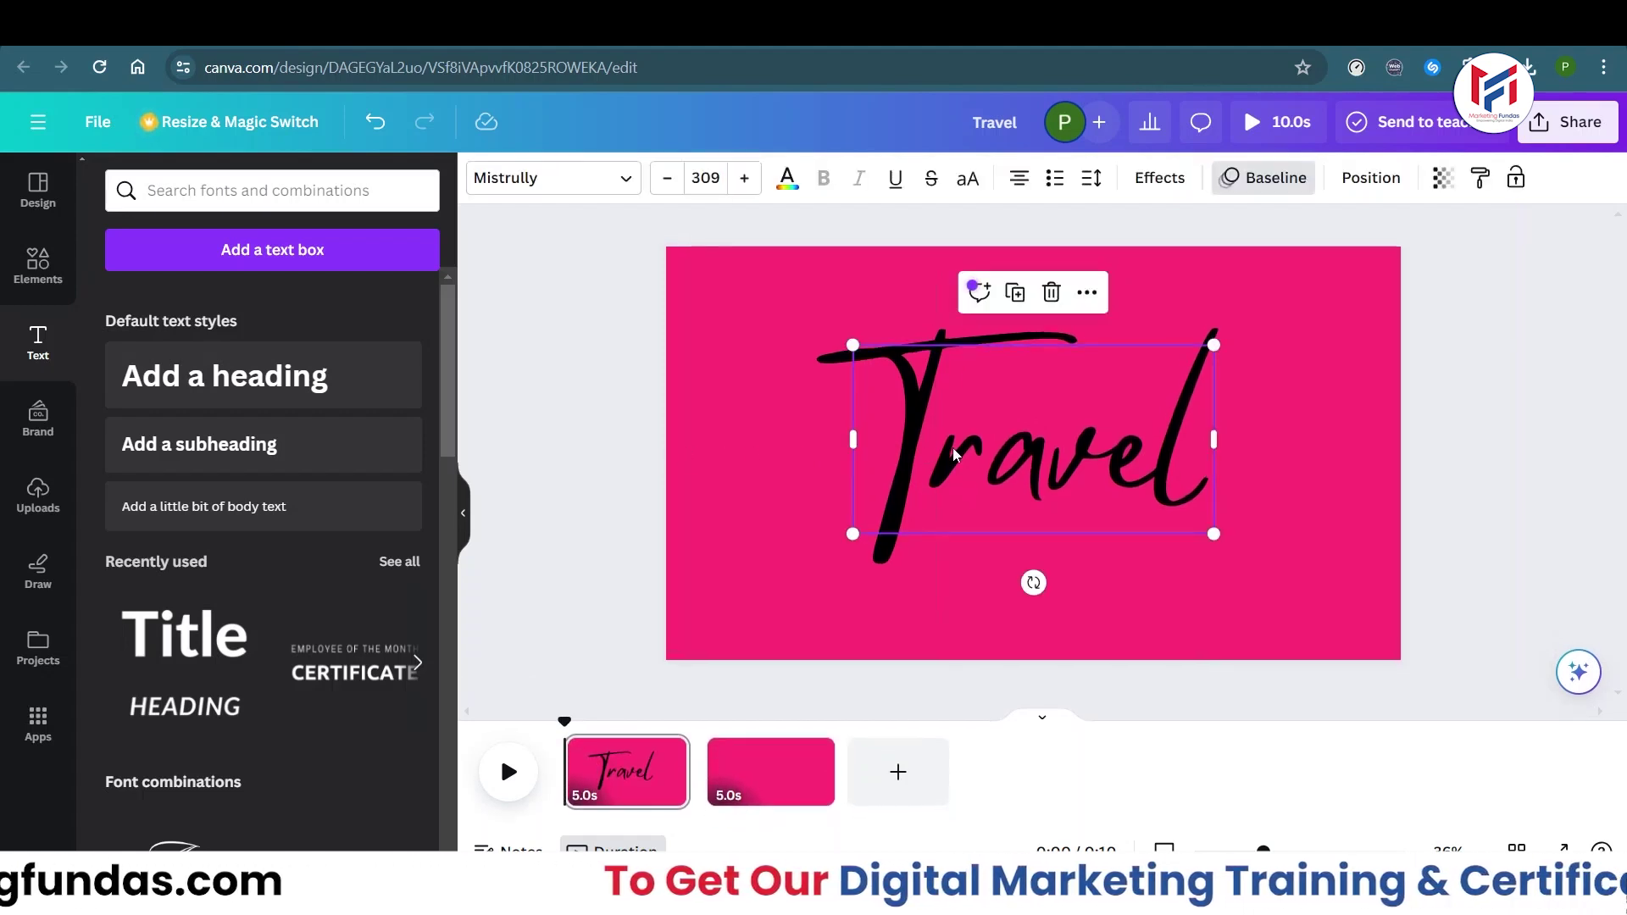
right_click(954, 454)
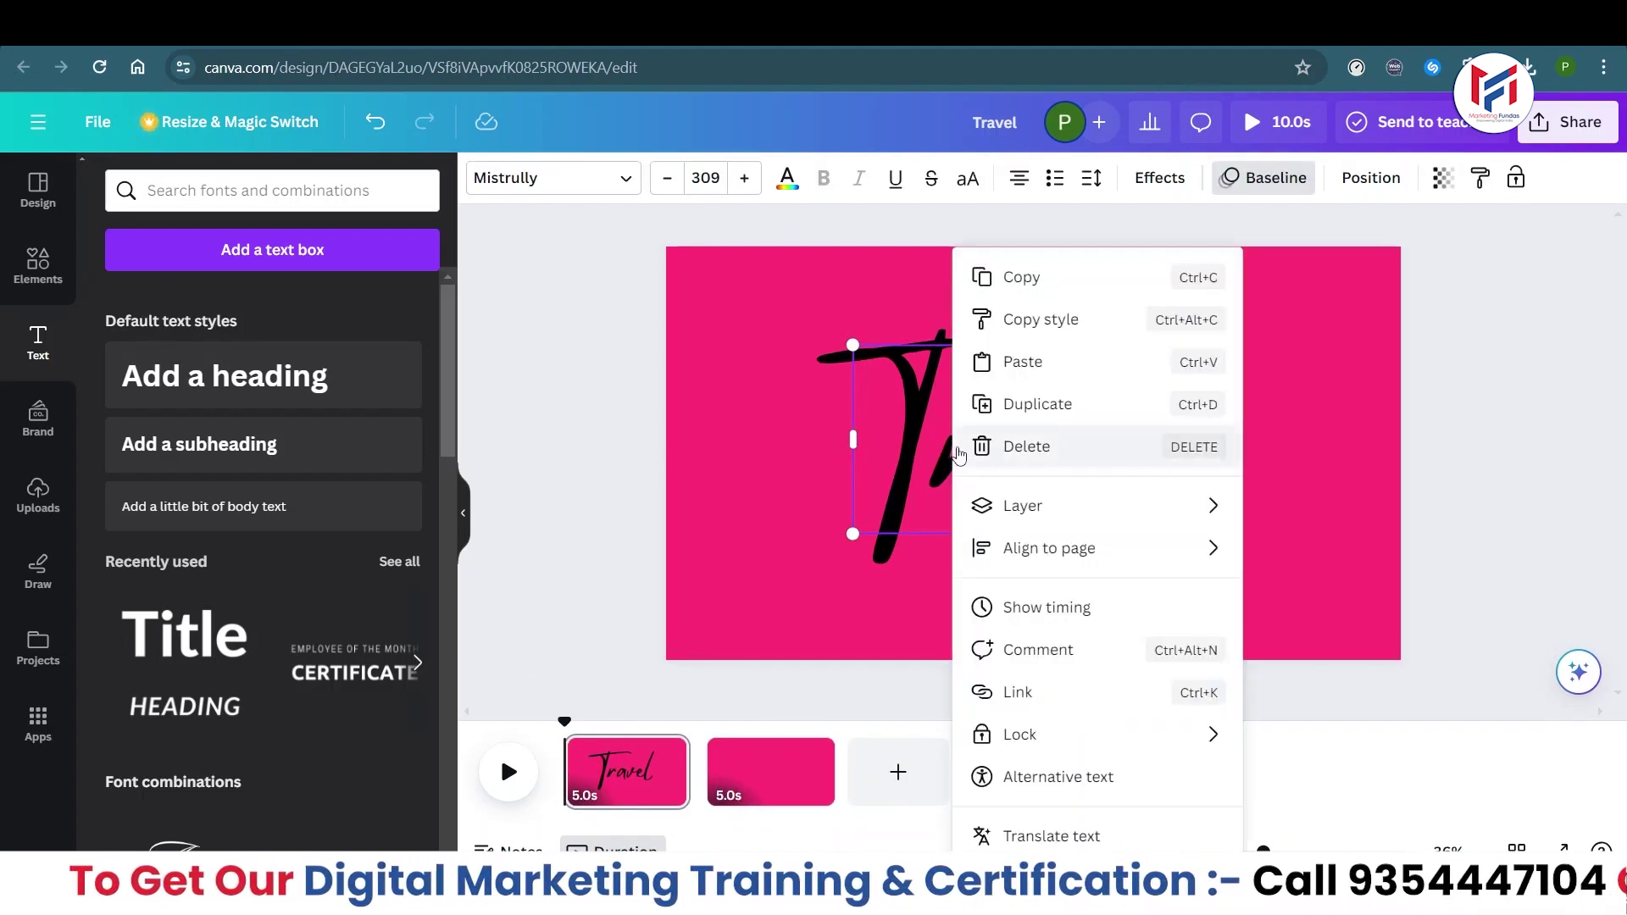
left_click(1027, 415)
left_click_drag(1008, 463, 1042, 506)
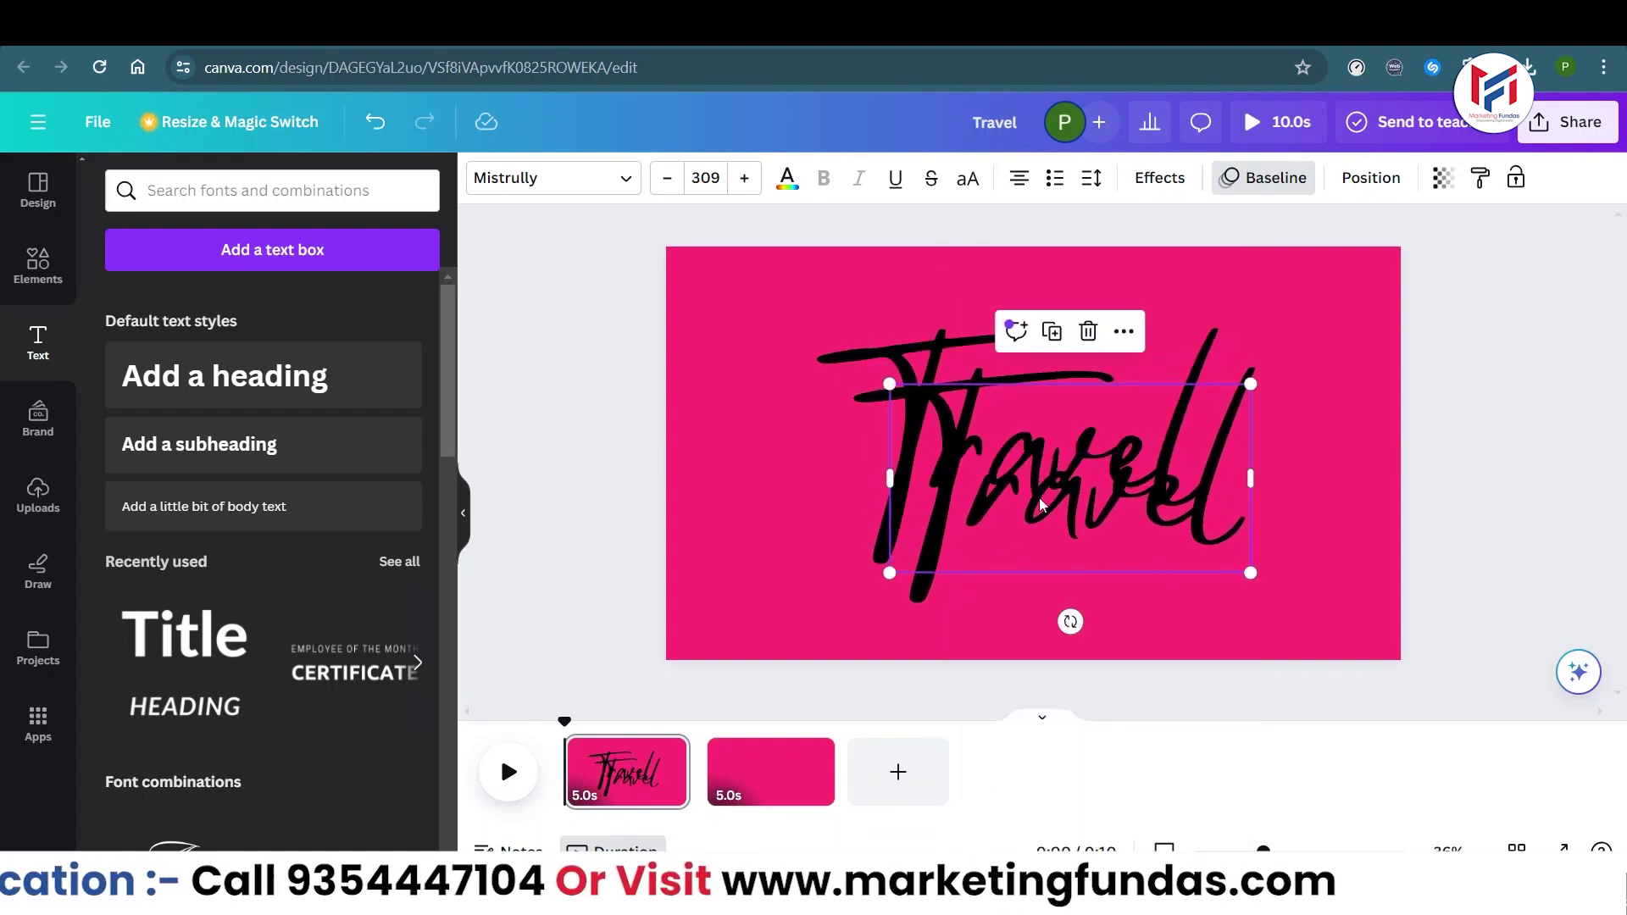
double_click(1043, 506)
type("to")
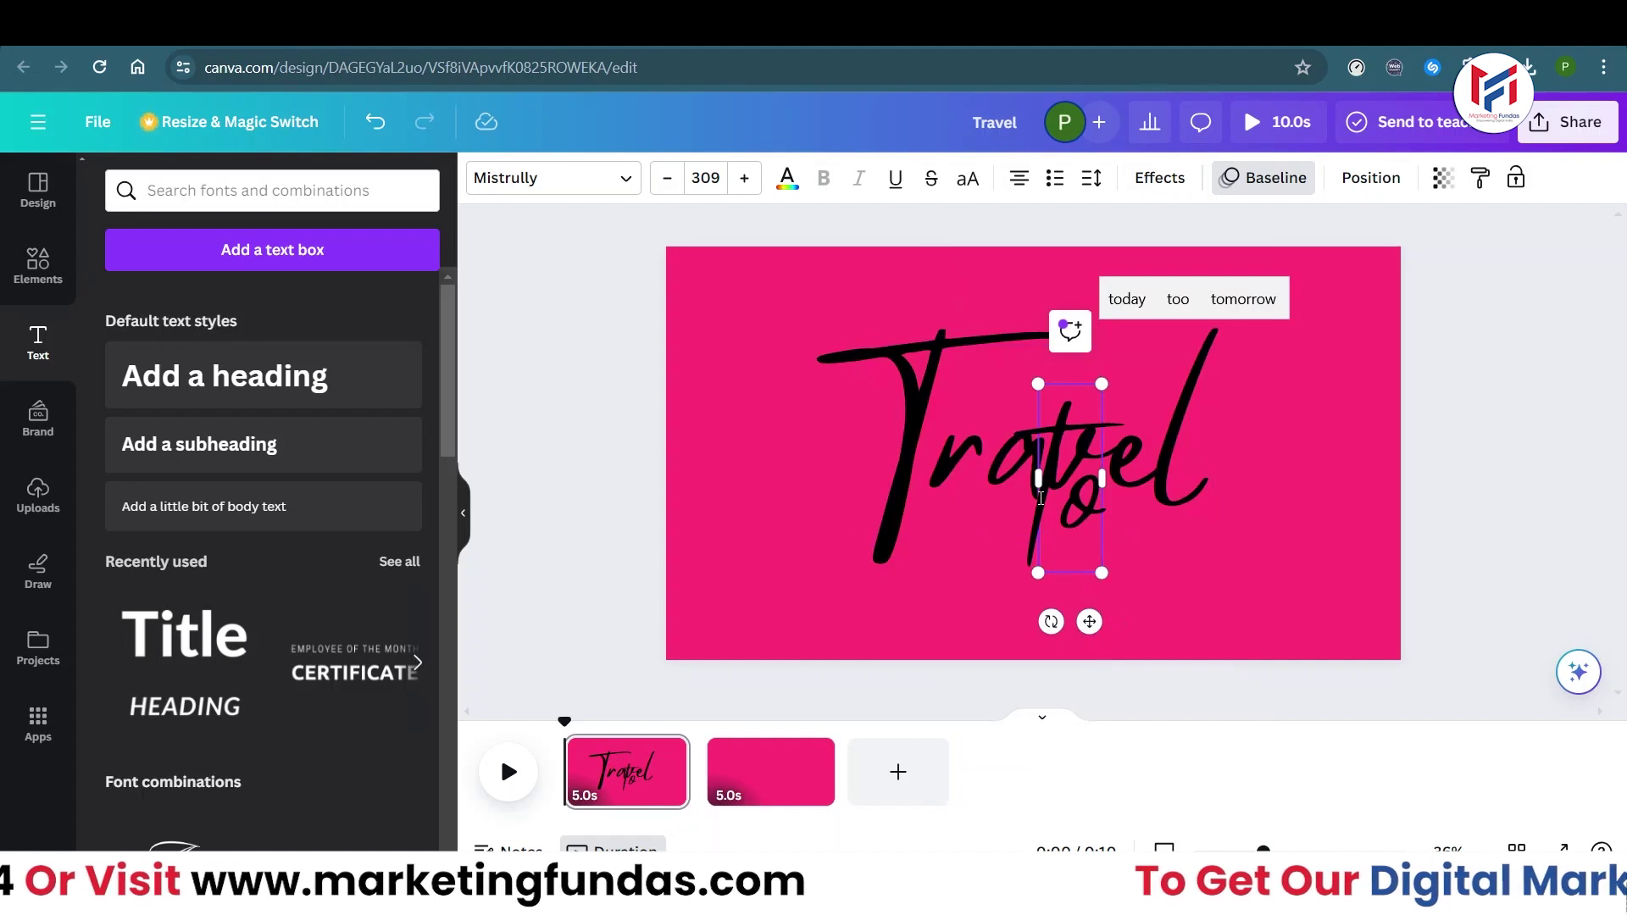
- Centre the "to" text on the page, over the "Travel" text
left_click(1500, 515)
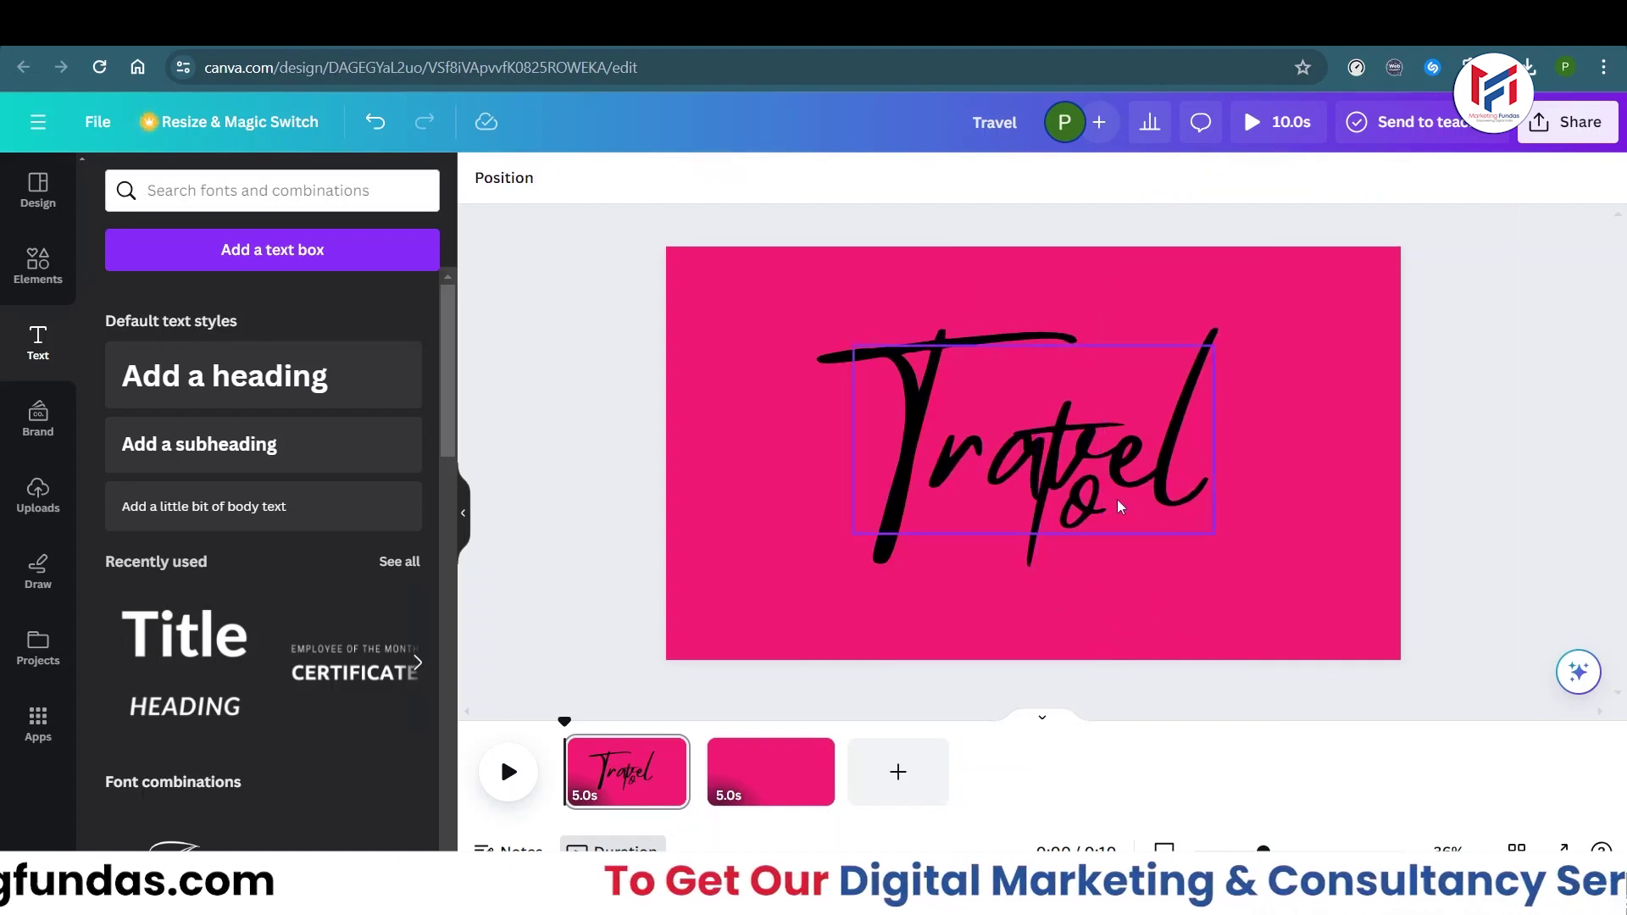
left_click(1074, 511)
left_click_drag(1093, 621, 1054, 595)
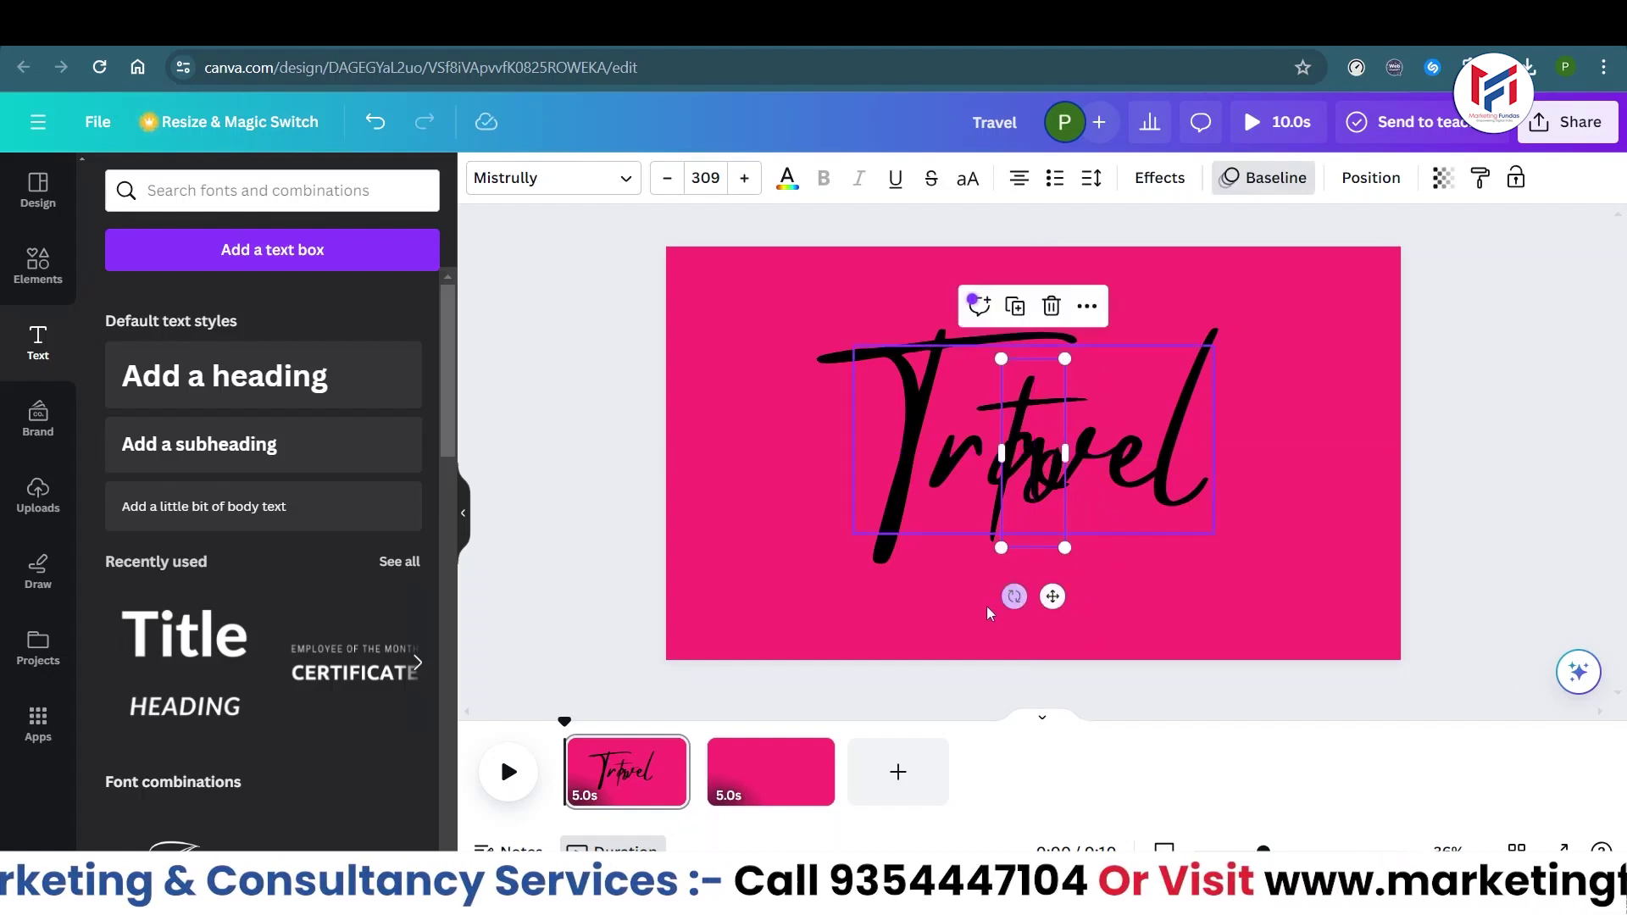
- Time the "to" text to run from halfway through the first page until its end, and preview the sequence
right_click(1049, 476)
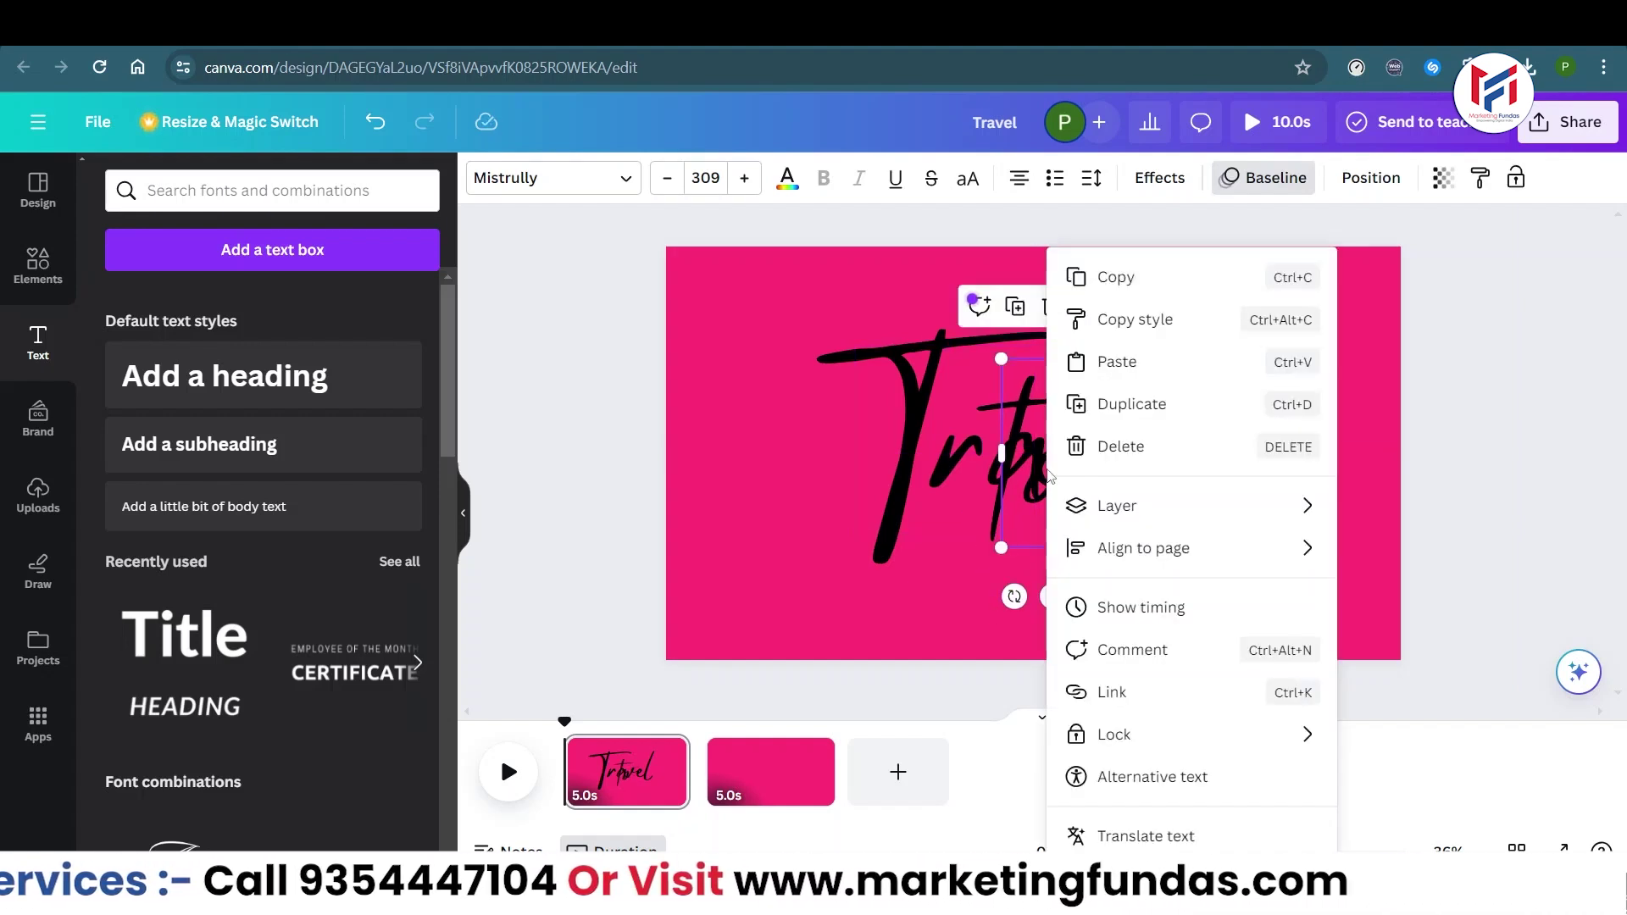
left_click(1101, 607)
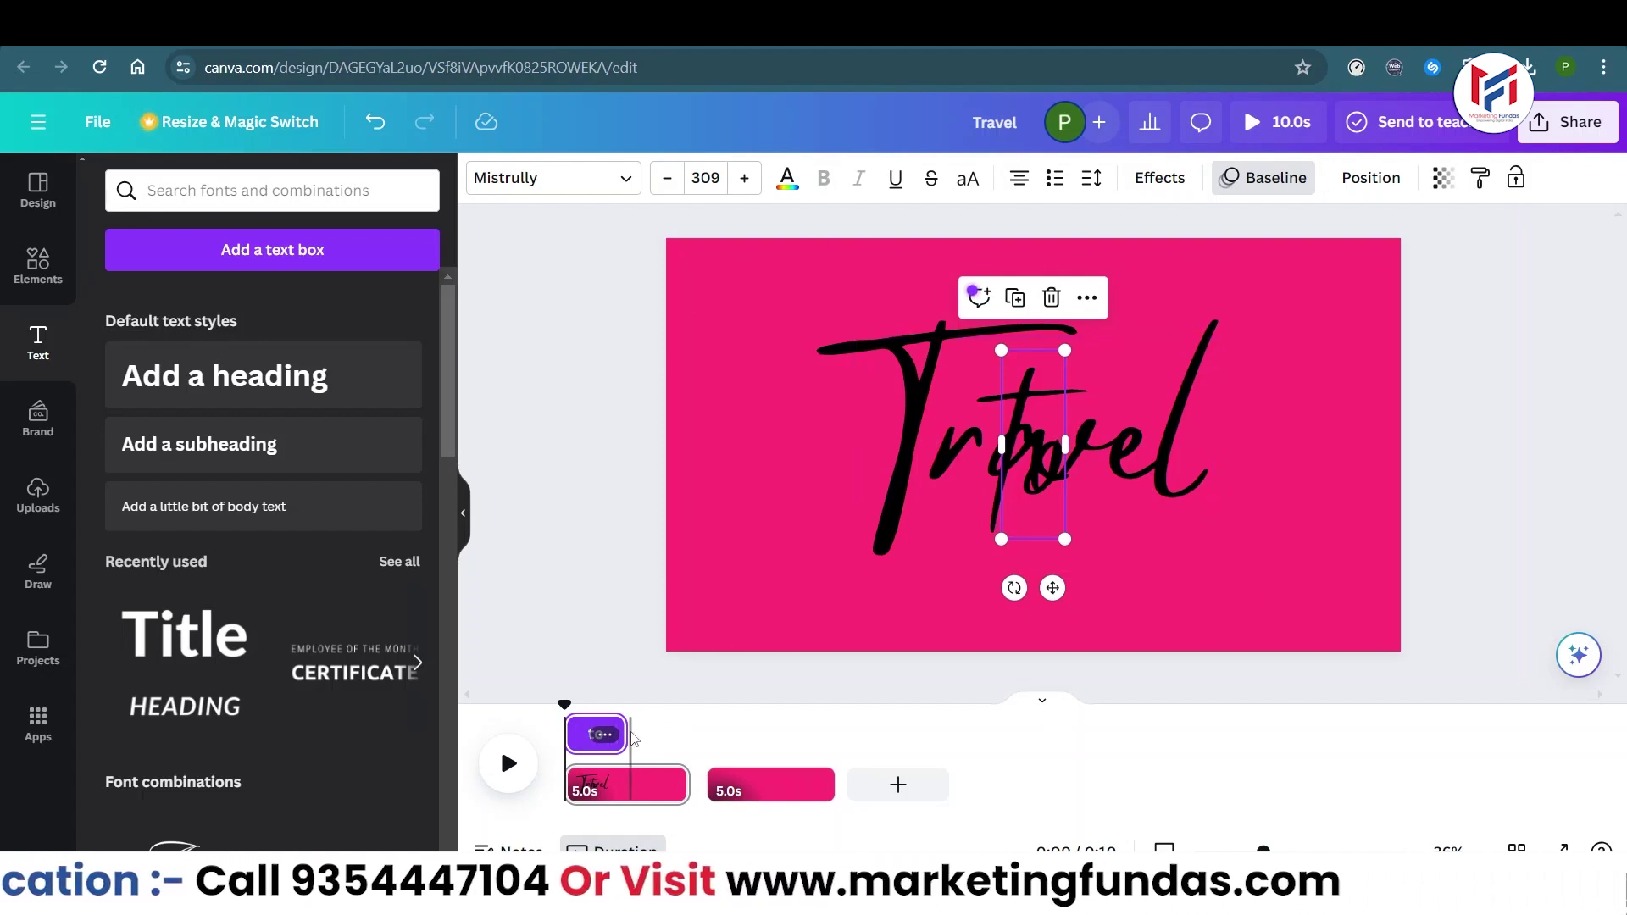
left_click_drag(628, 734, 689, 734)
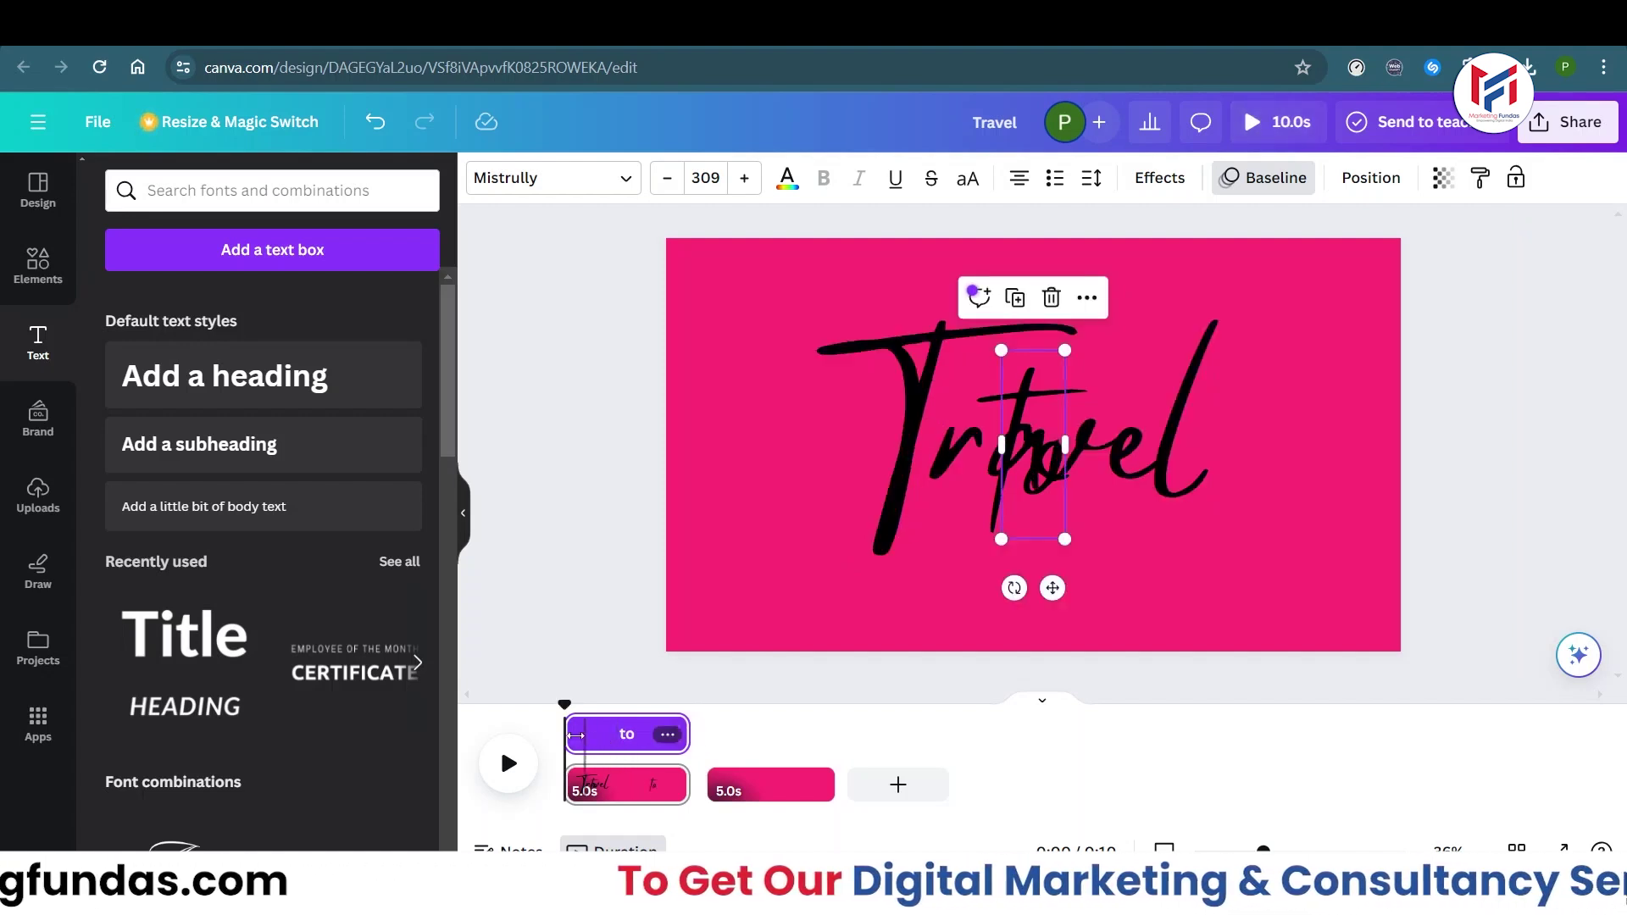
left_click_drag(566, 734, 631, 740)
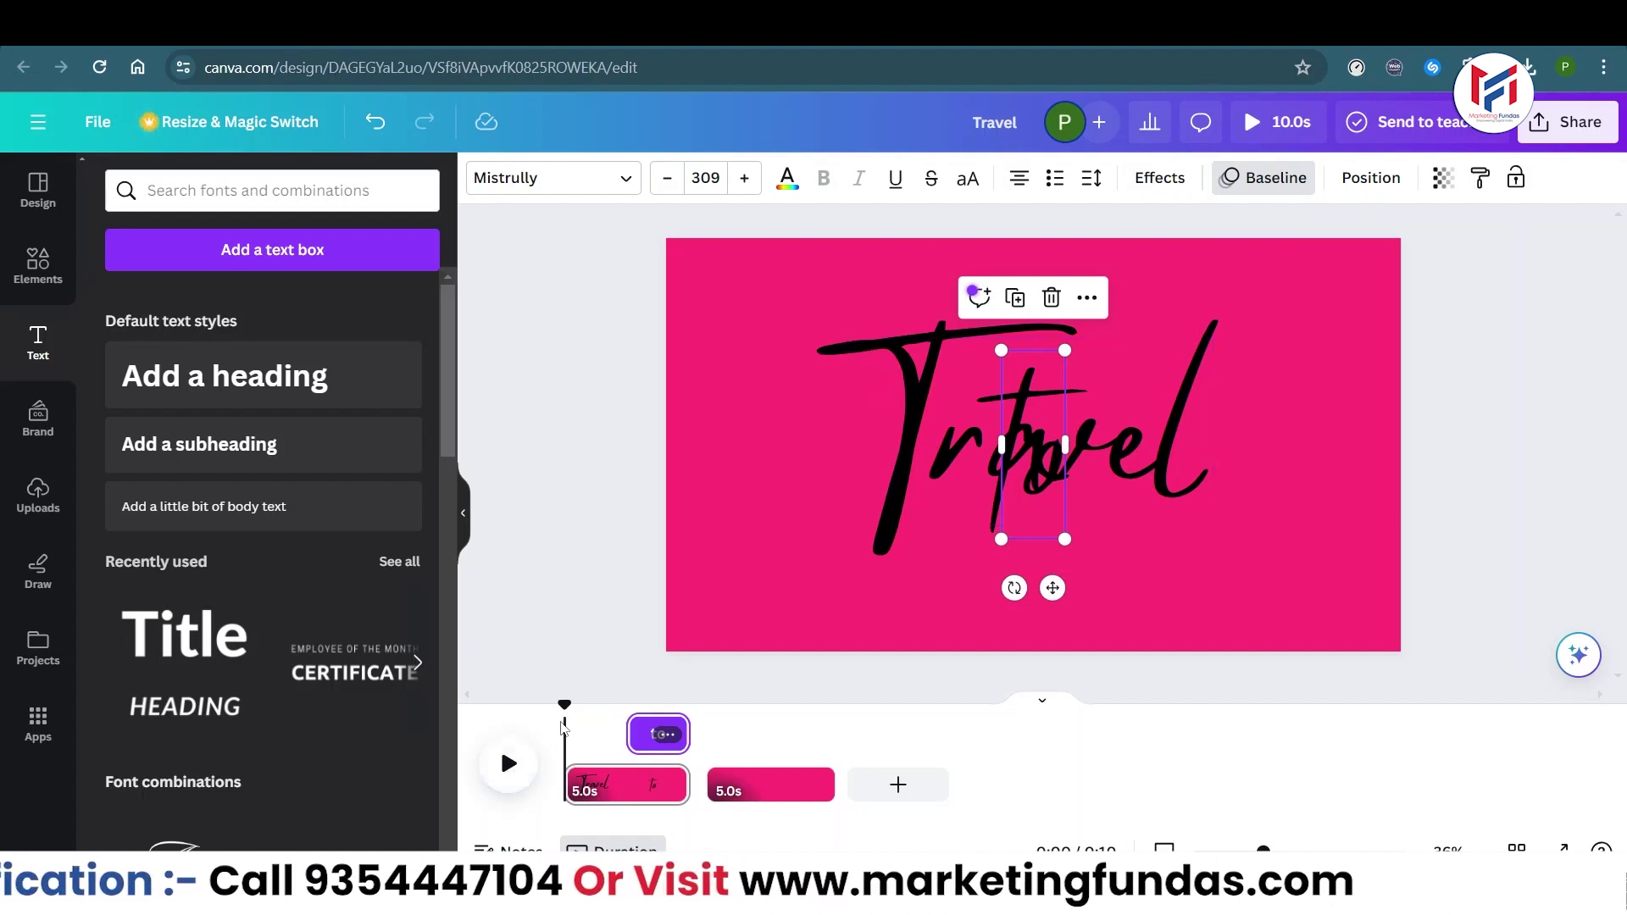
left_click(511, 781)
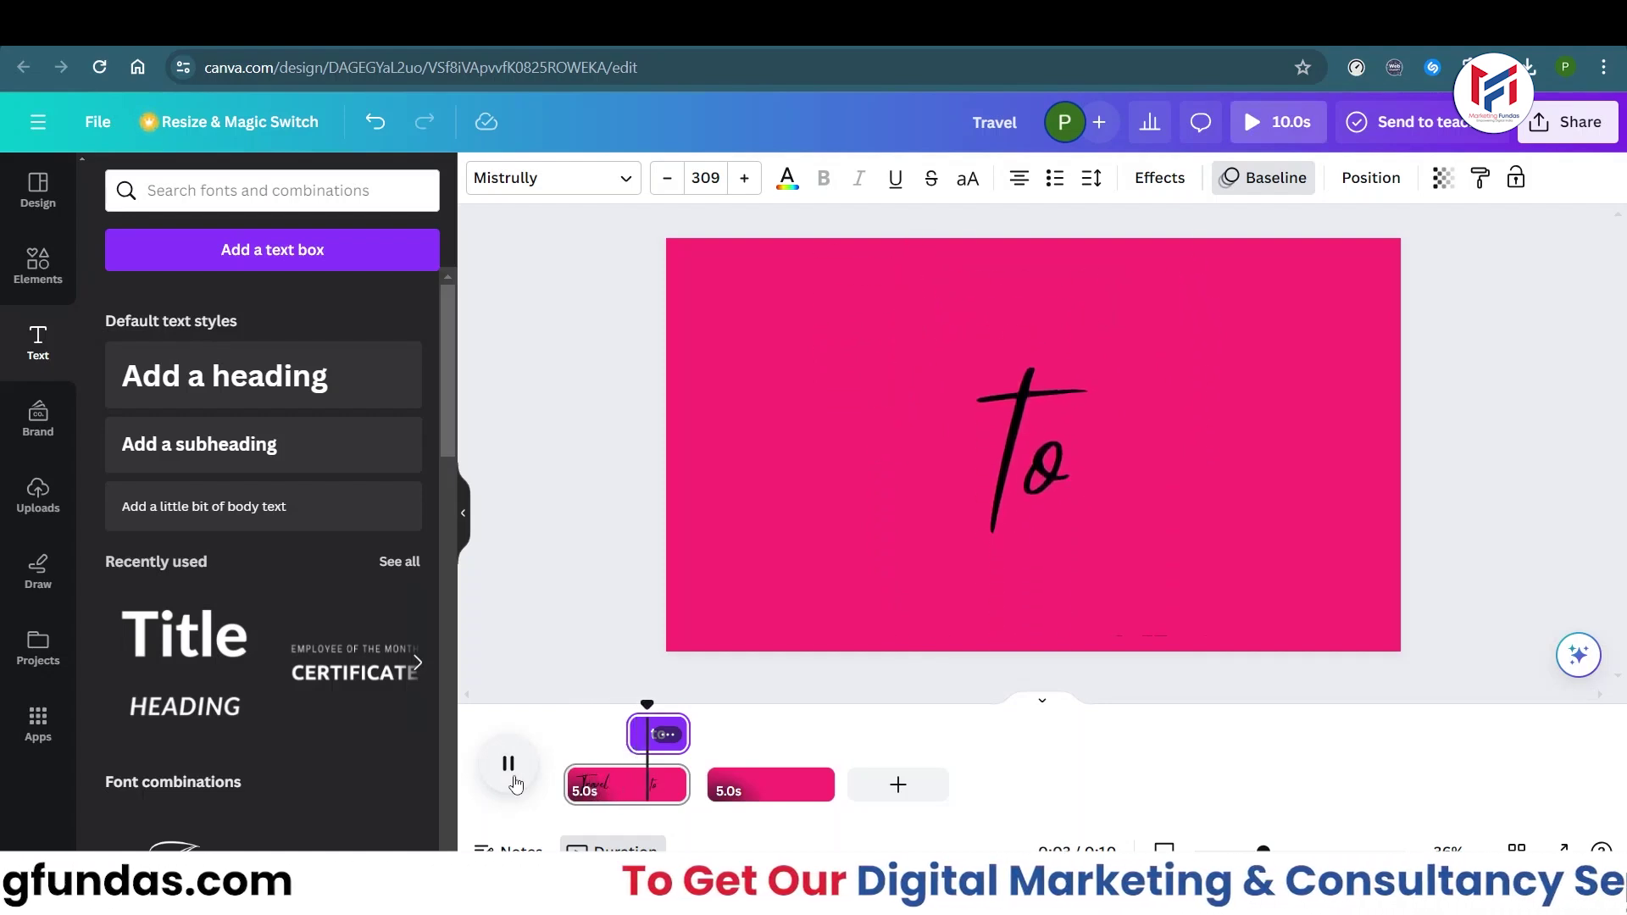
left_click(1373, 658)
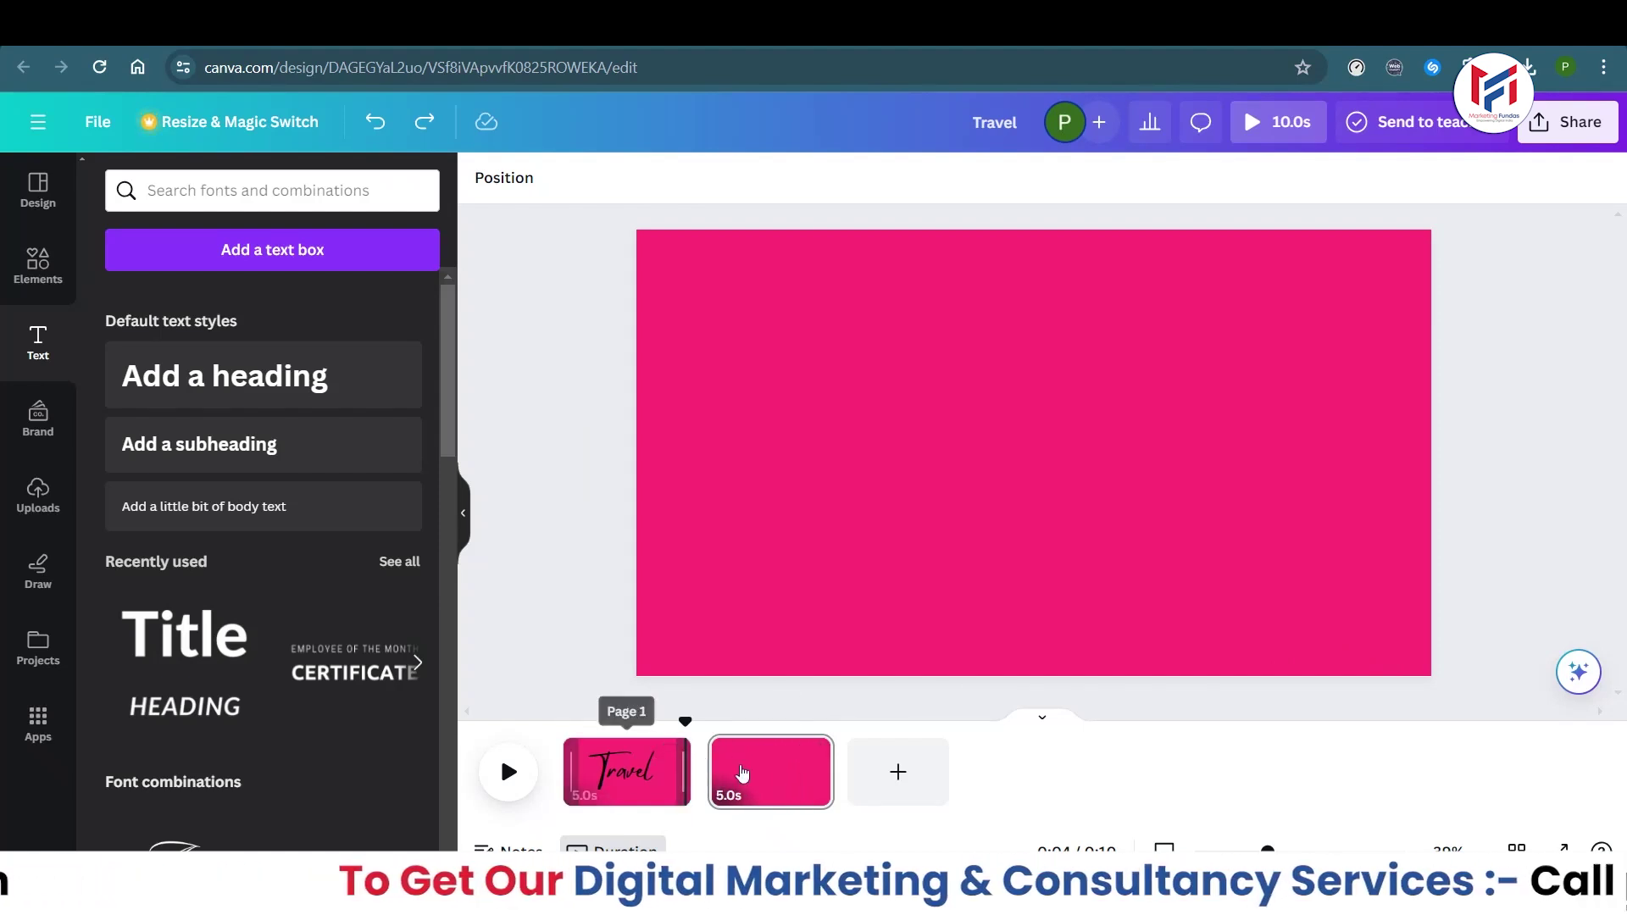
- Add a Flow transition between the two pages, lasting 2.5 seconds and directed to the right
mouse_move(714, 773)
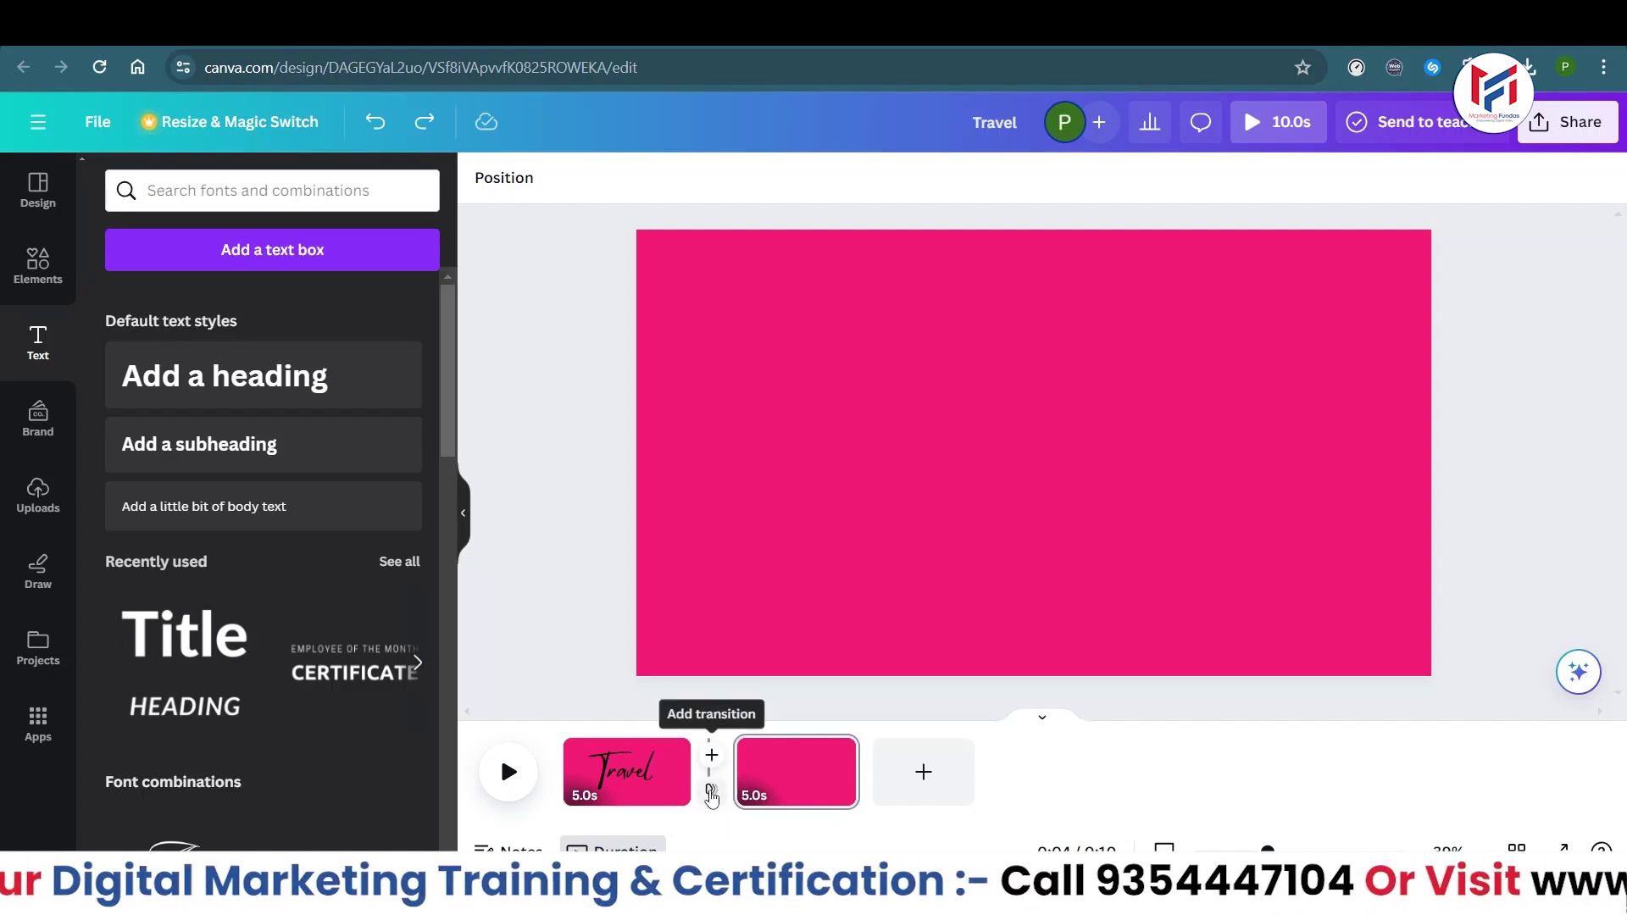
left_click(711, 792)
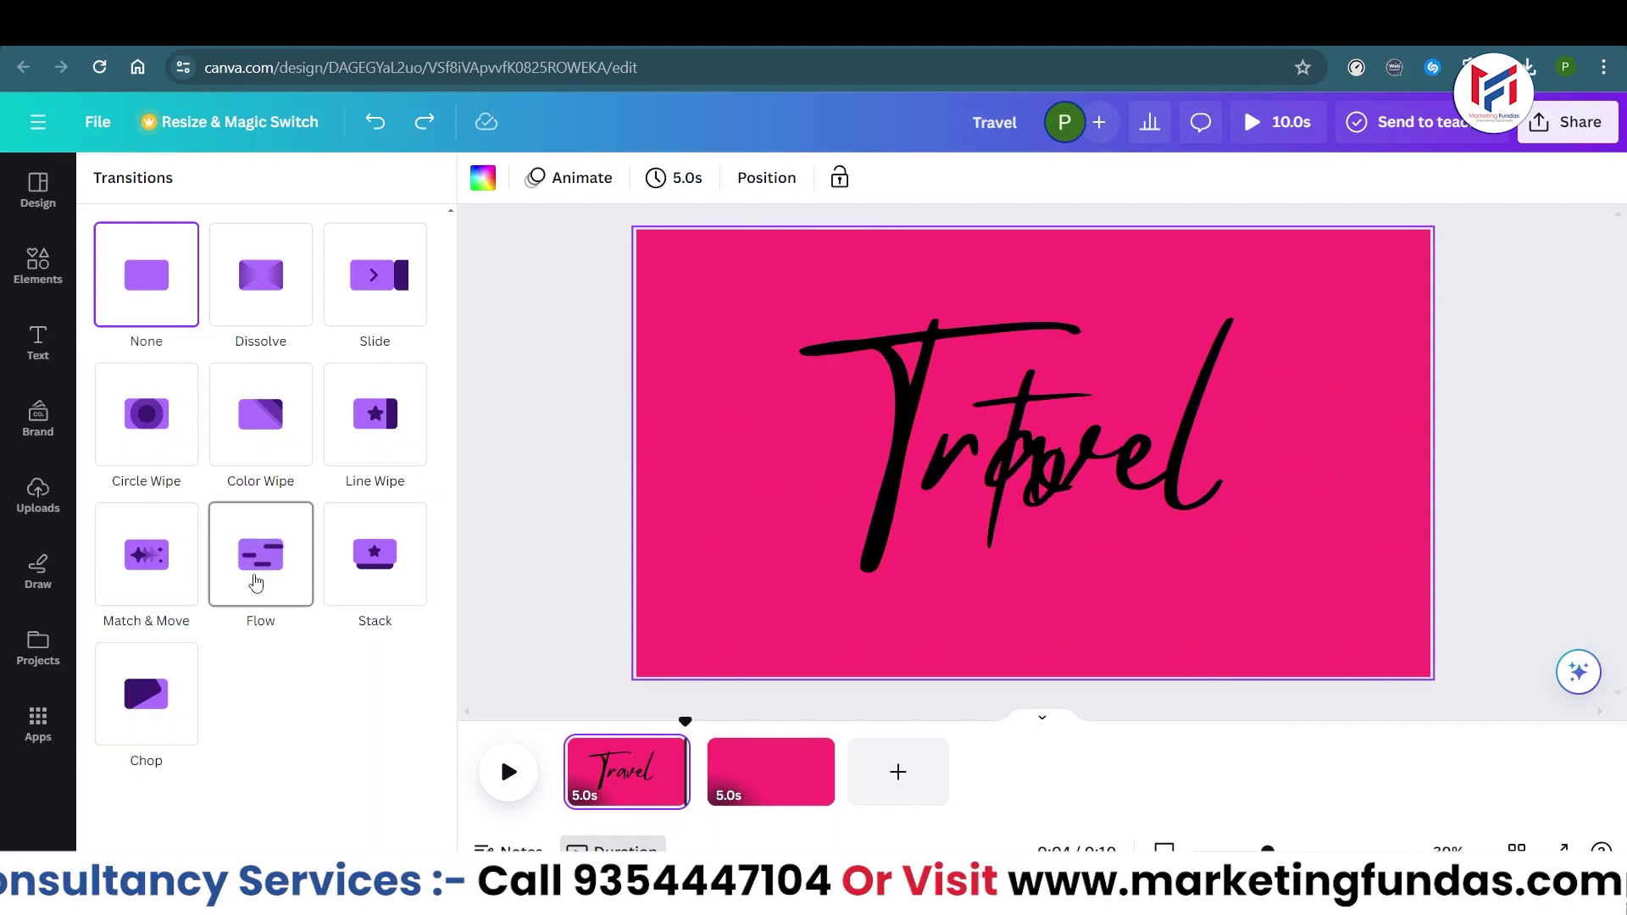
left_click(256, 582)
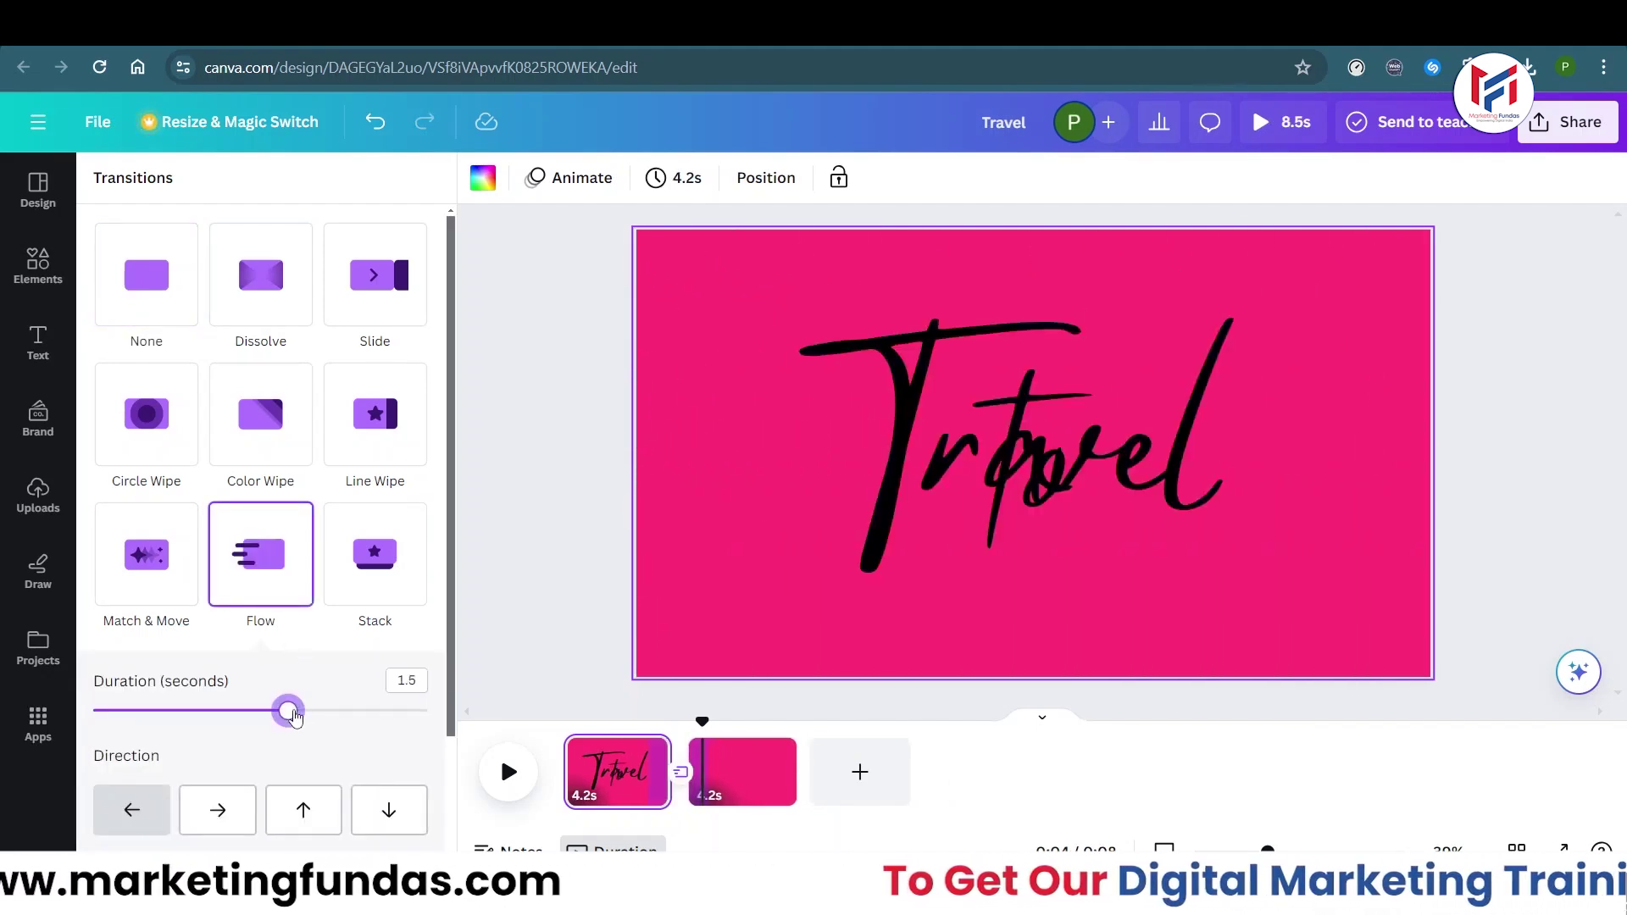
mouse_move(329, 718)
left_mouse_down()
mouse_move(415, 720)
mouse_move(339, 730)
left_mouse_up()
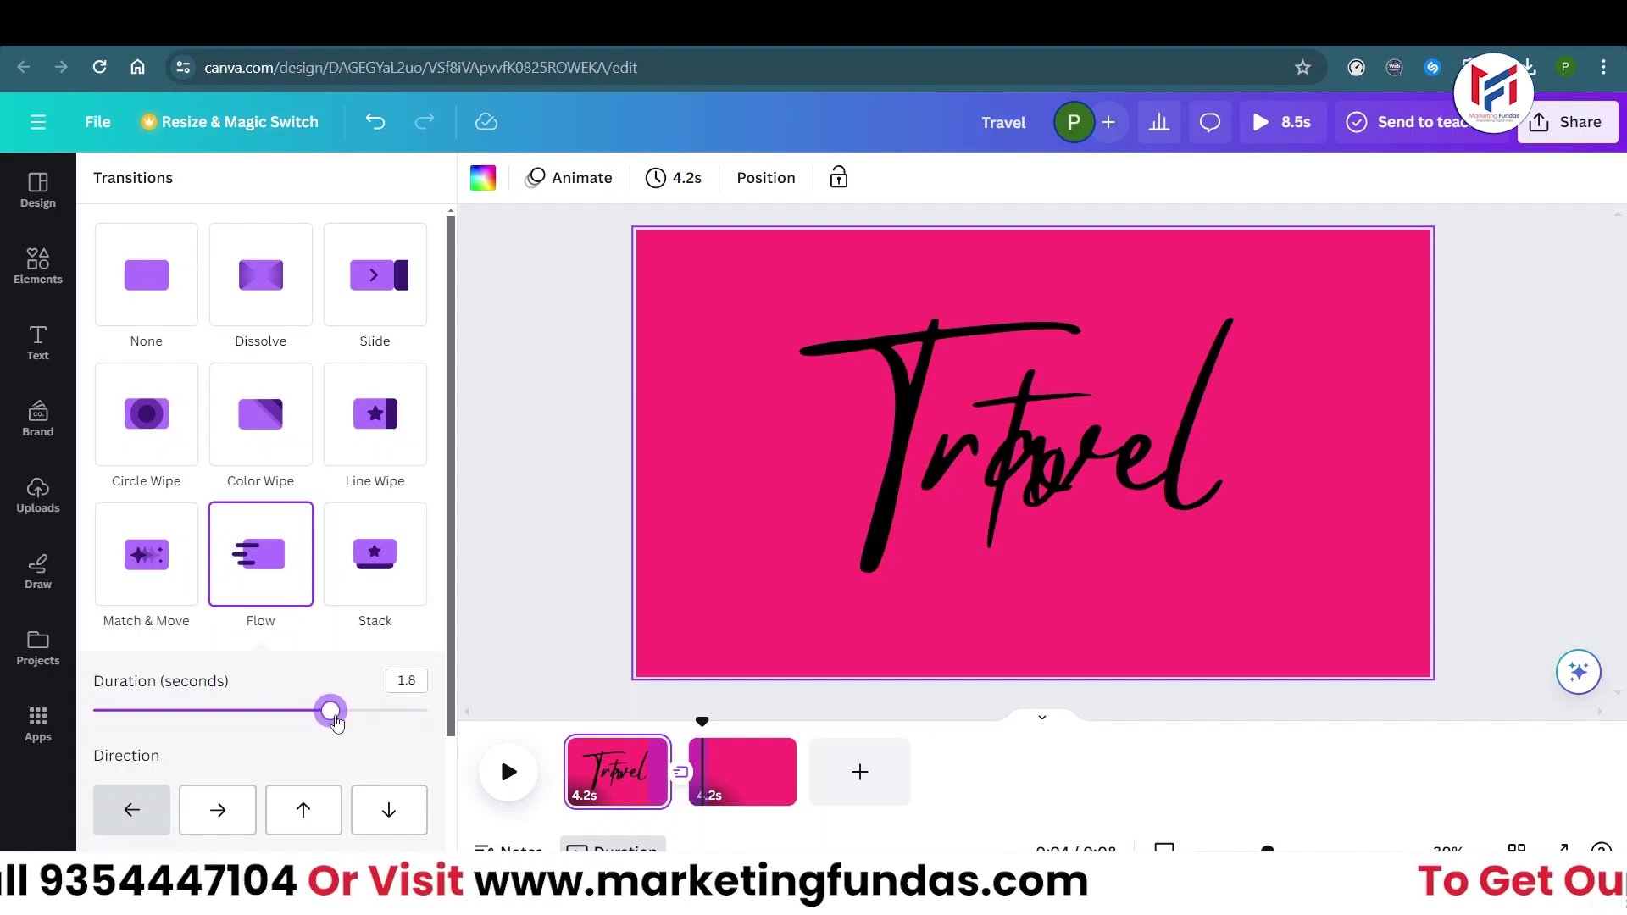
left_click_drag(345, 720, 420, 714)
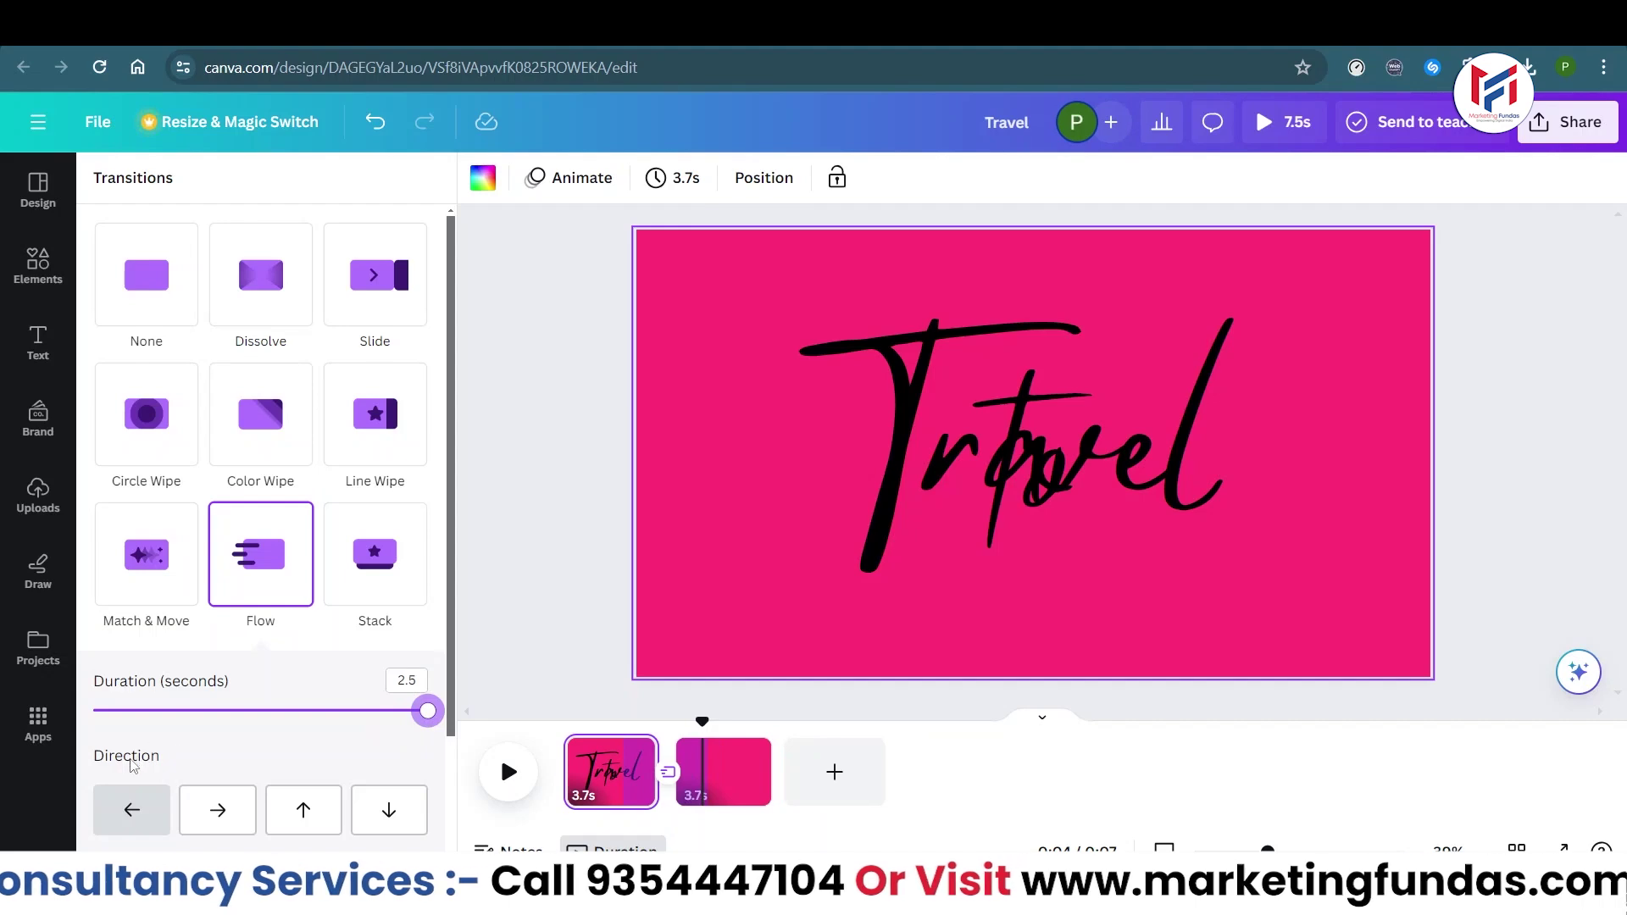
left_click(218, 812)
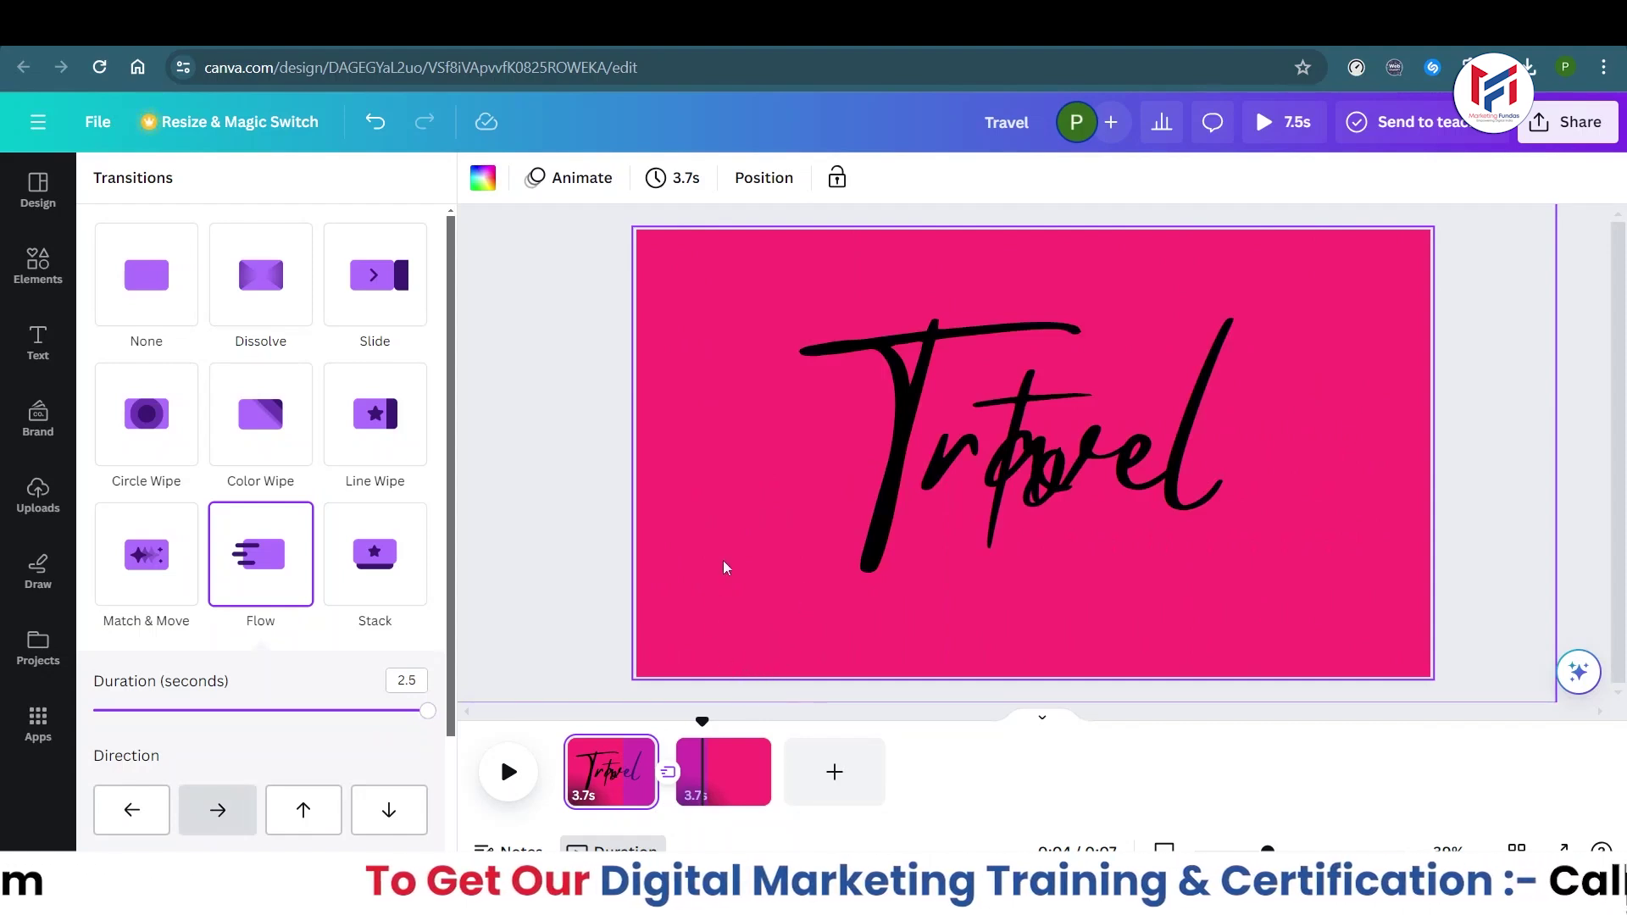
- Move the grouped pink cover off the second page to the right, uncovering the Singapore title and aerial photo
left_click(700, 721)
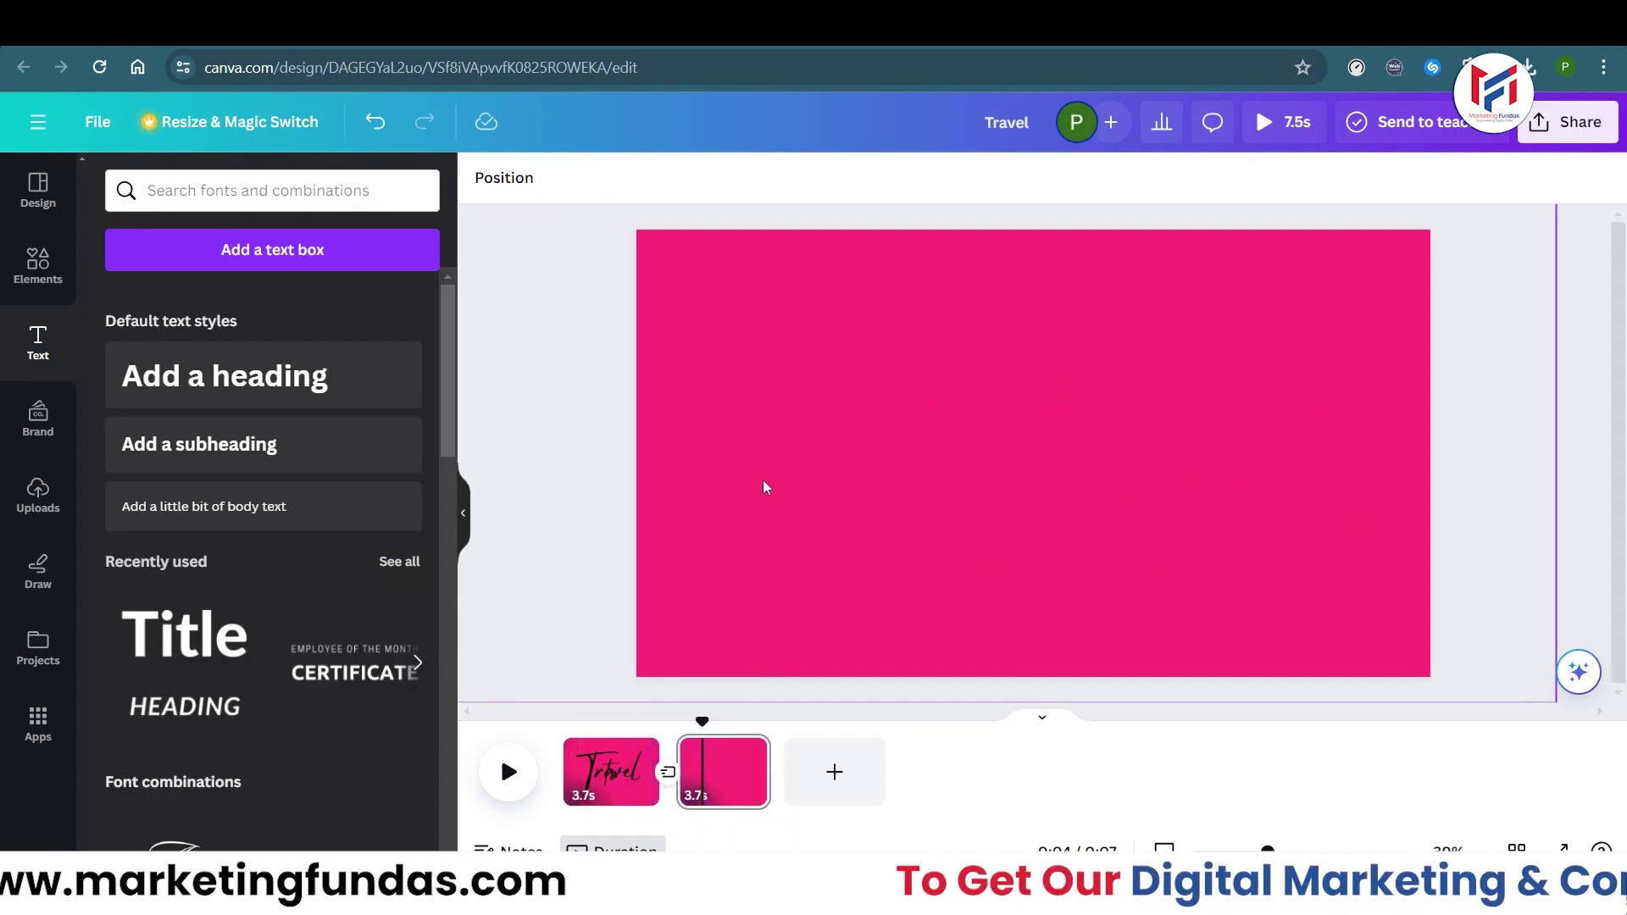
left_click(719, 751)
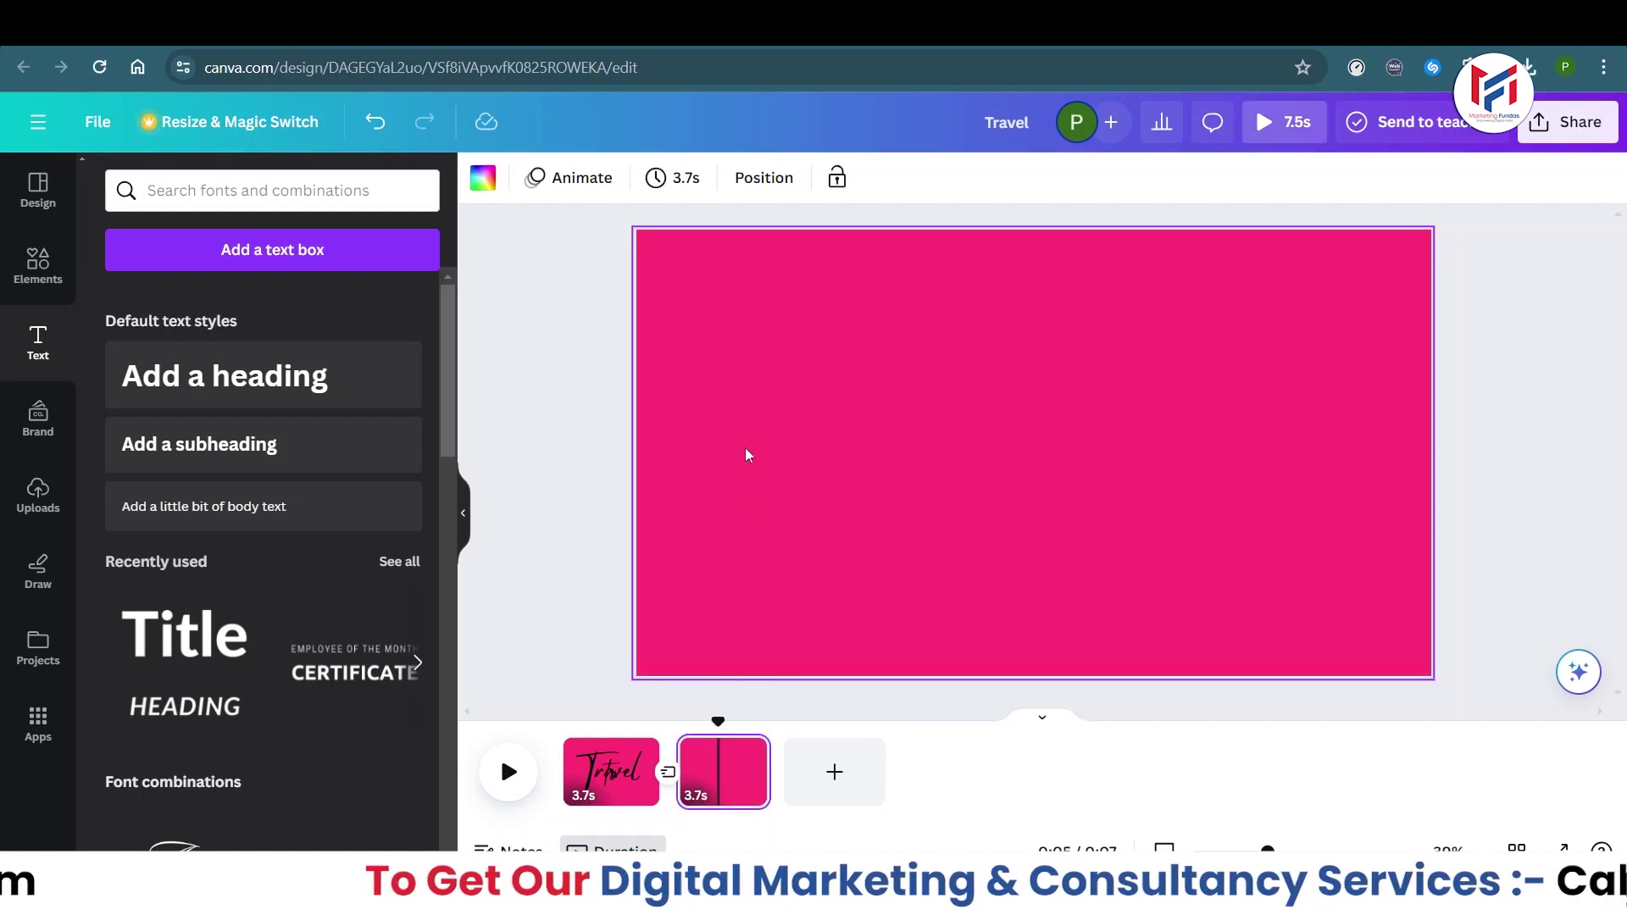
left_click(704, 466)
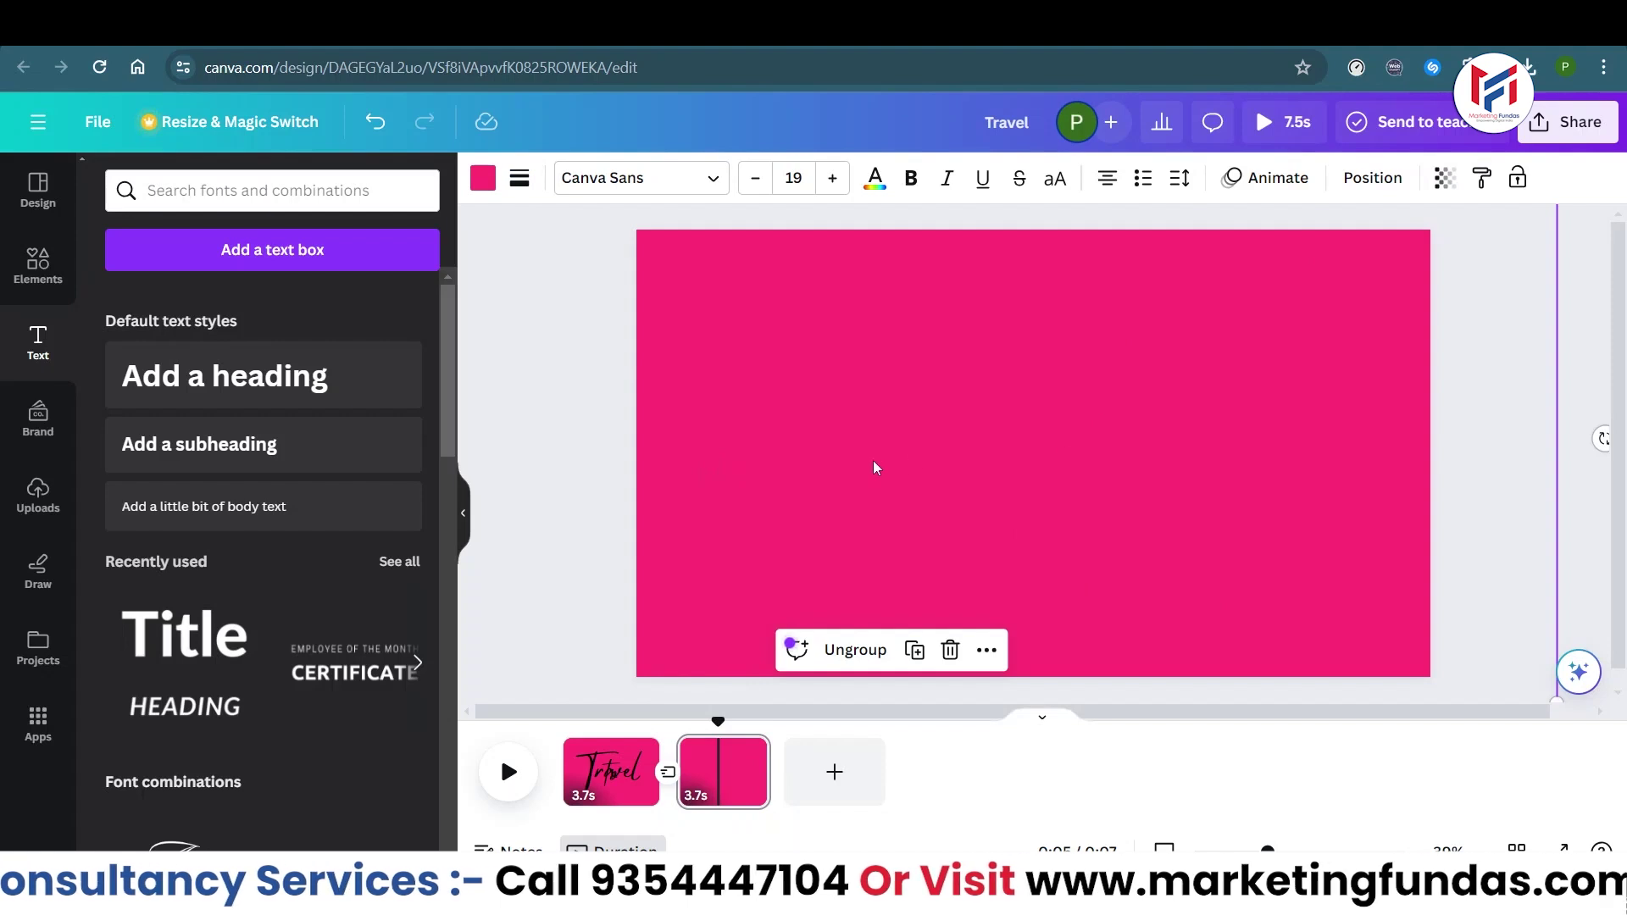
left_click_drag(719, 472, 956, 476)
left_click_drag(815, 487, 1475, 497)
left_click_drag(1235, 479, 1514, 467)
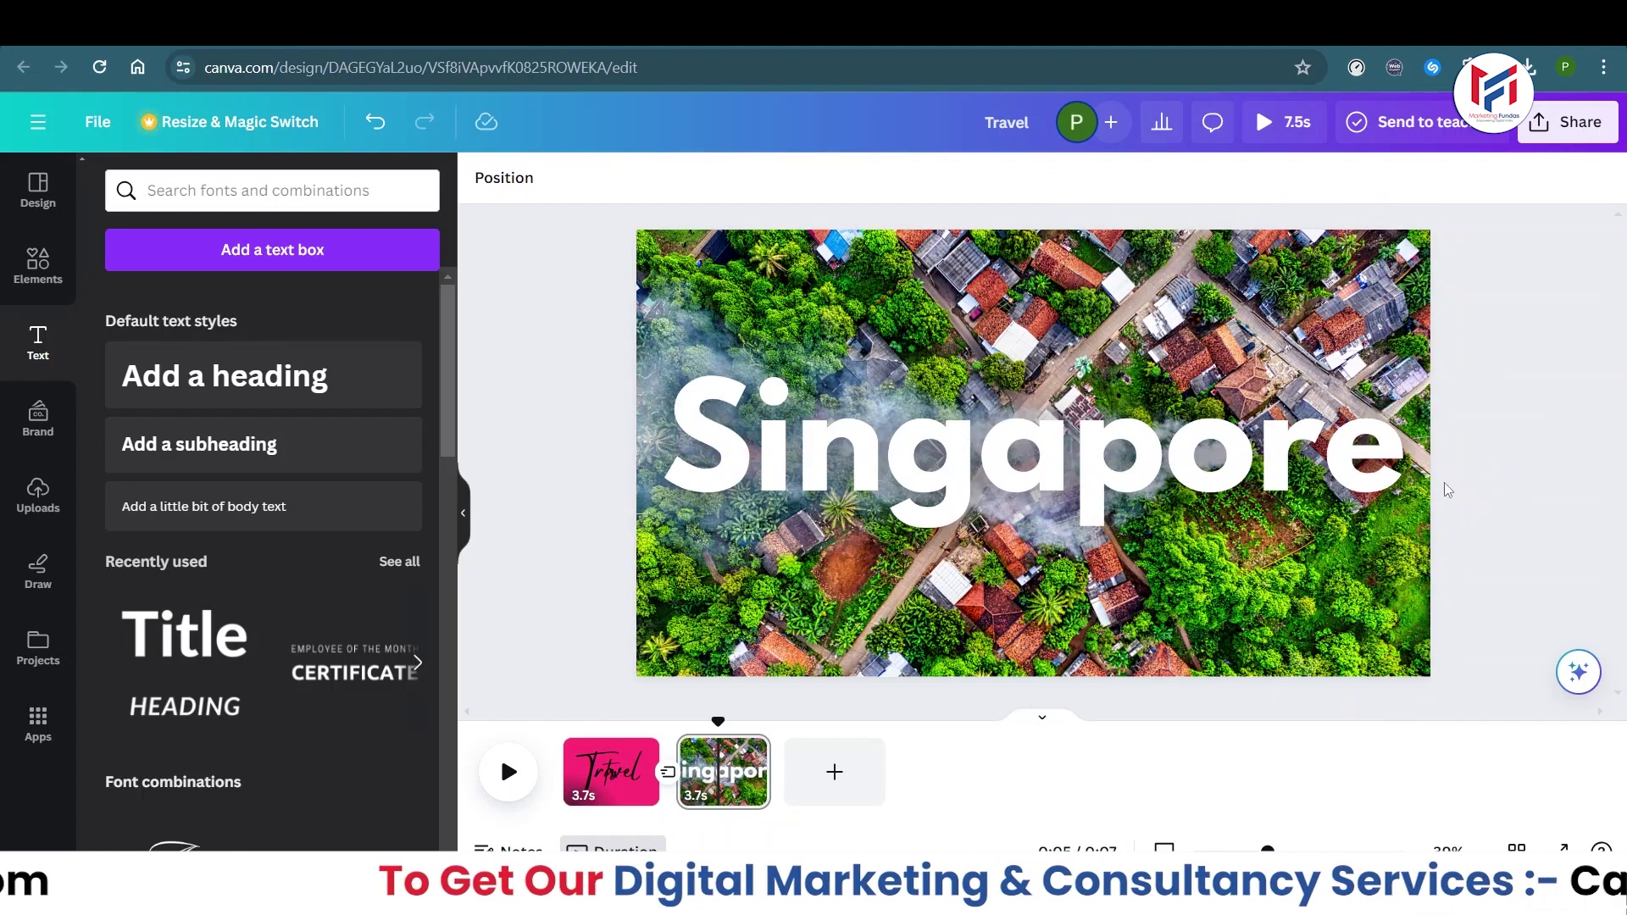
- Return the playhead to the start, preview the whole video in full screen, replay it and close the preview
left_click(600, 727)
left_click_drag(600, 722, 564, 722)
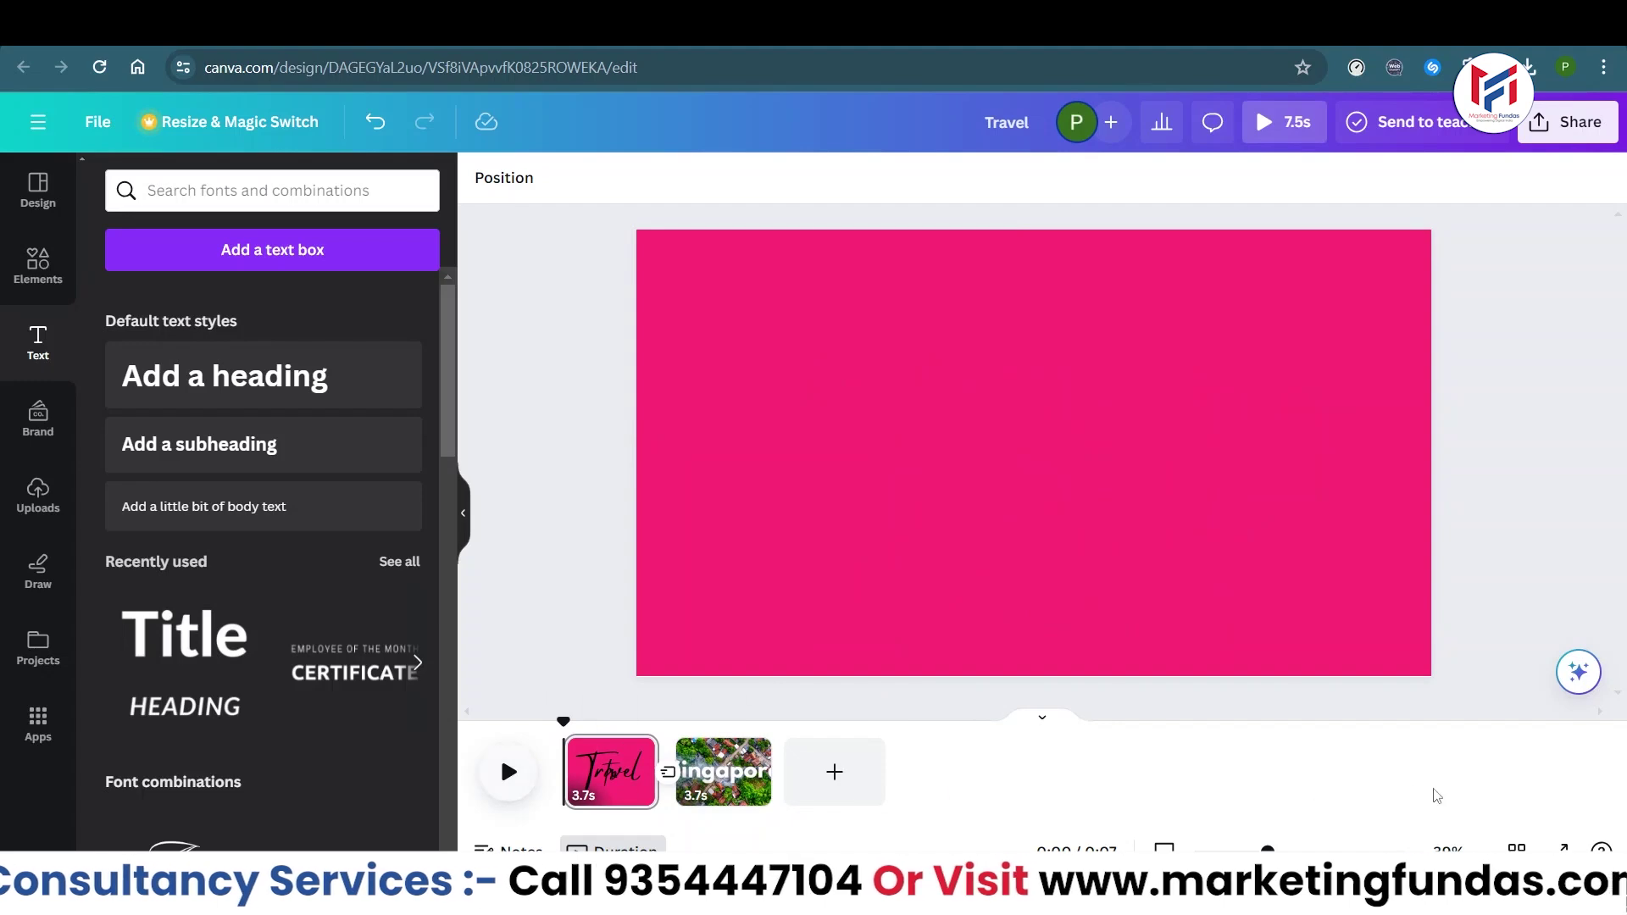
left_click(1564, 848)
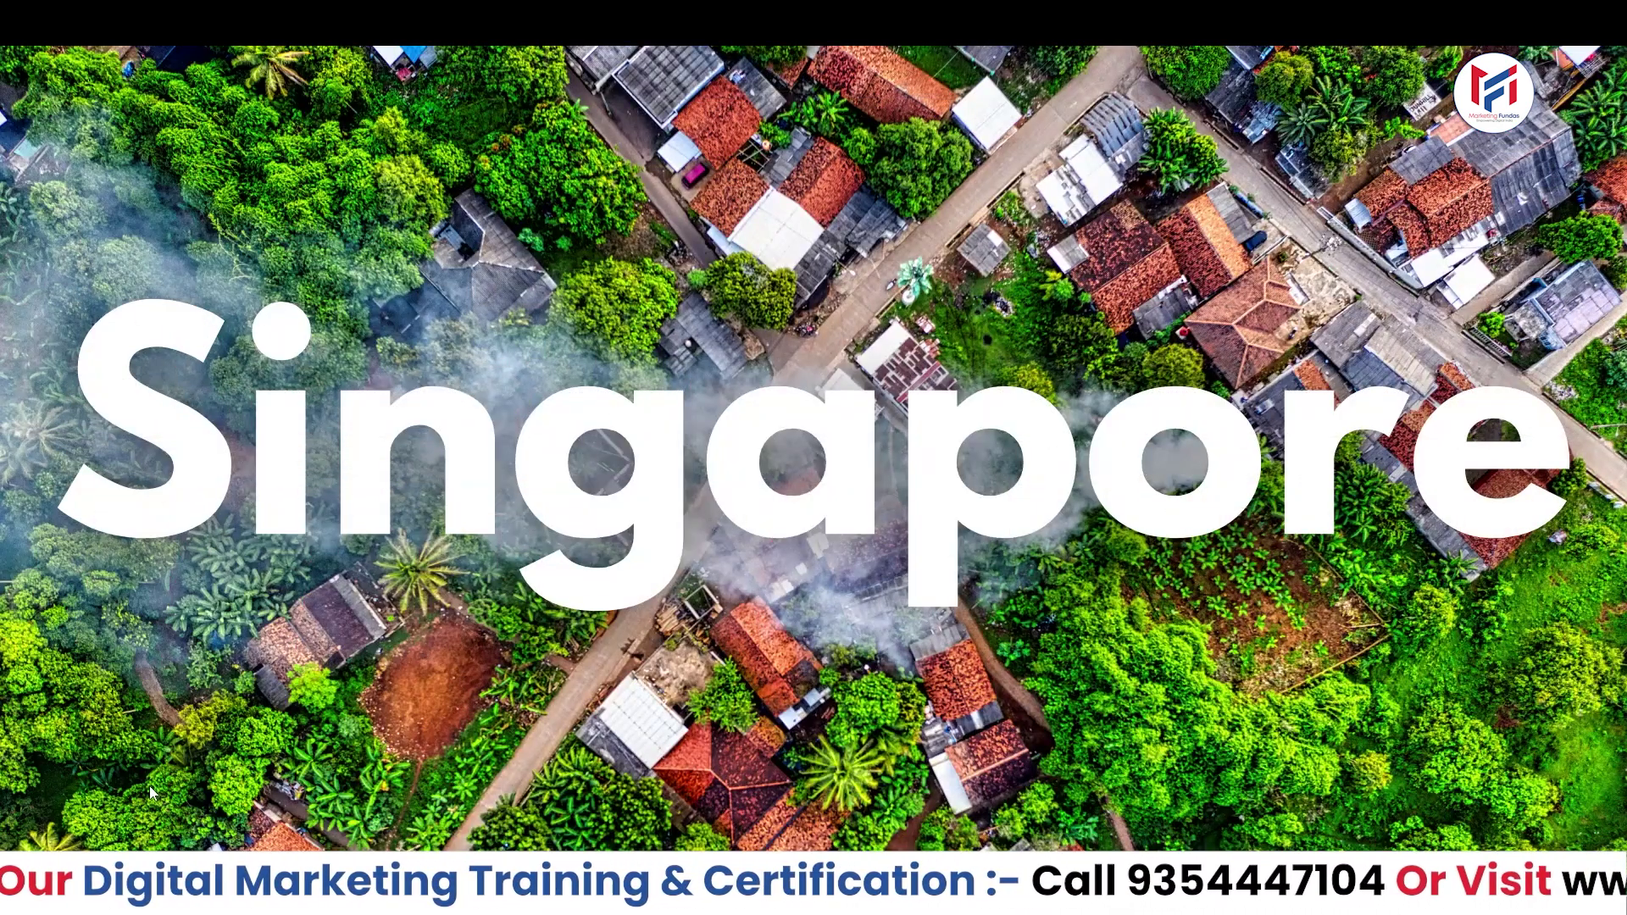
key("Escape")
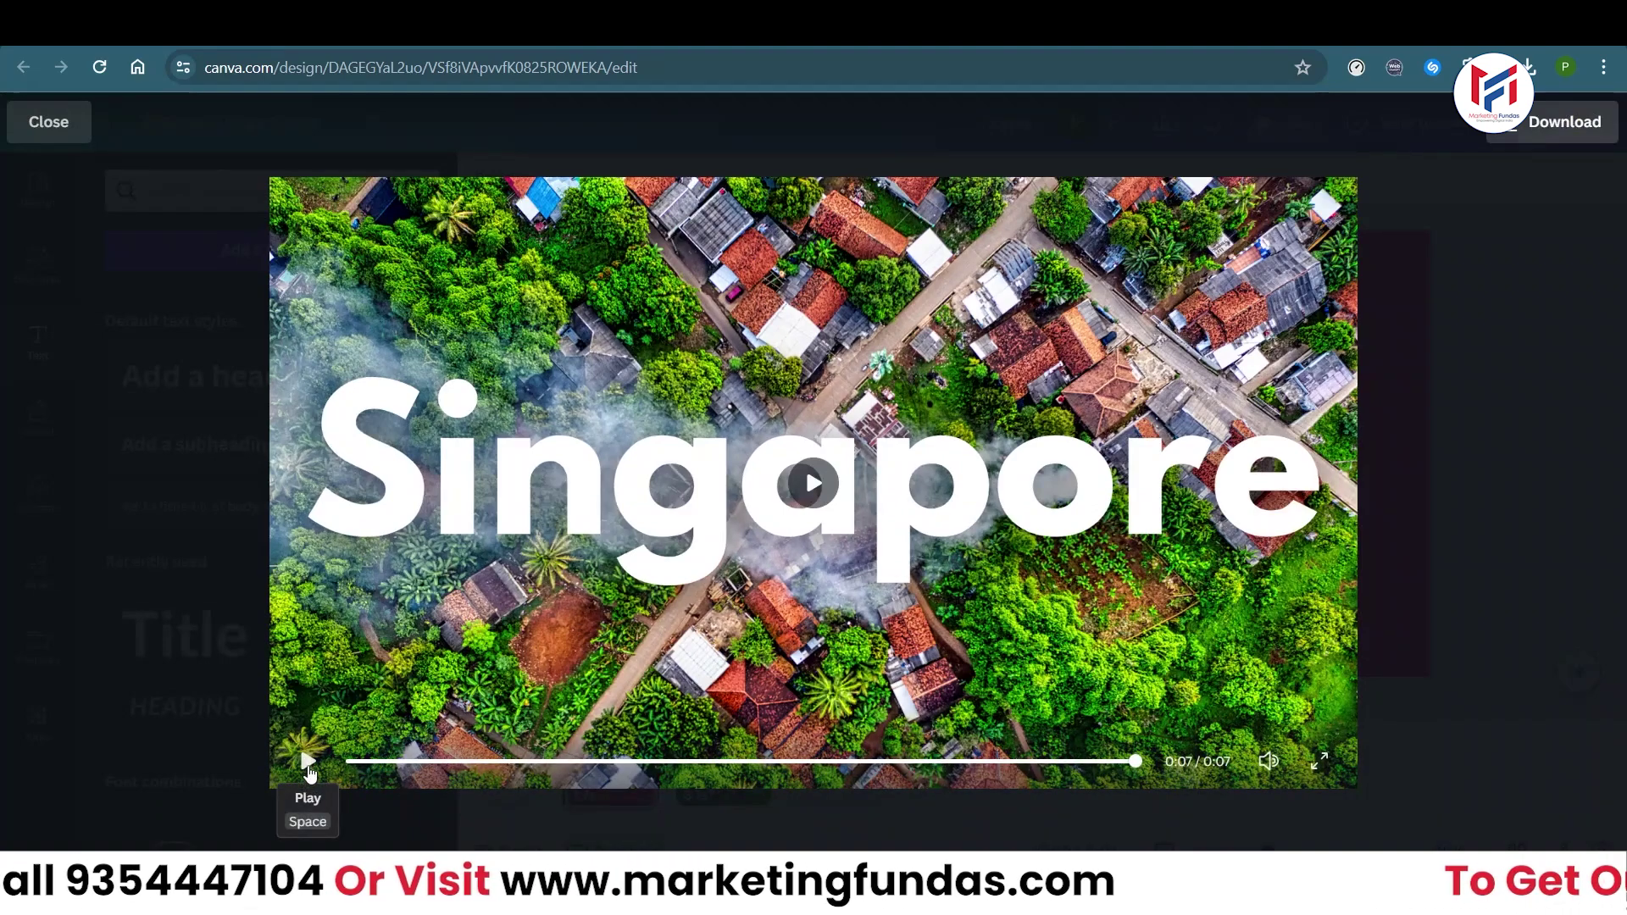
left_click(308, 763)
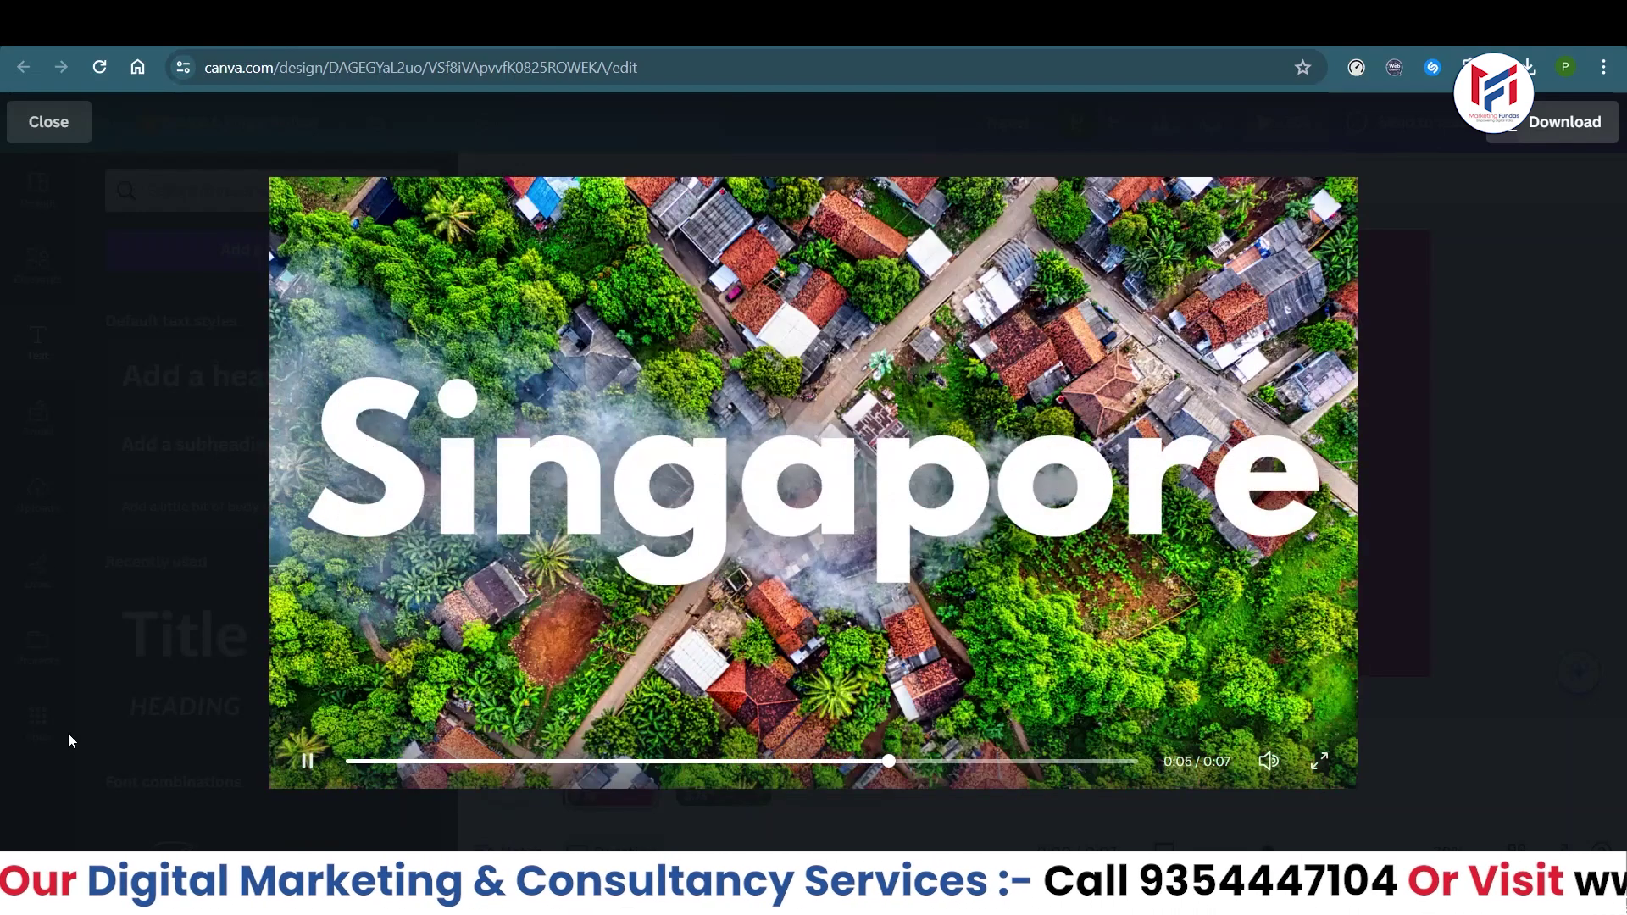
left_click(37, 138)
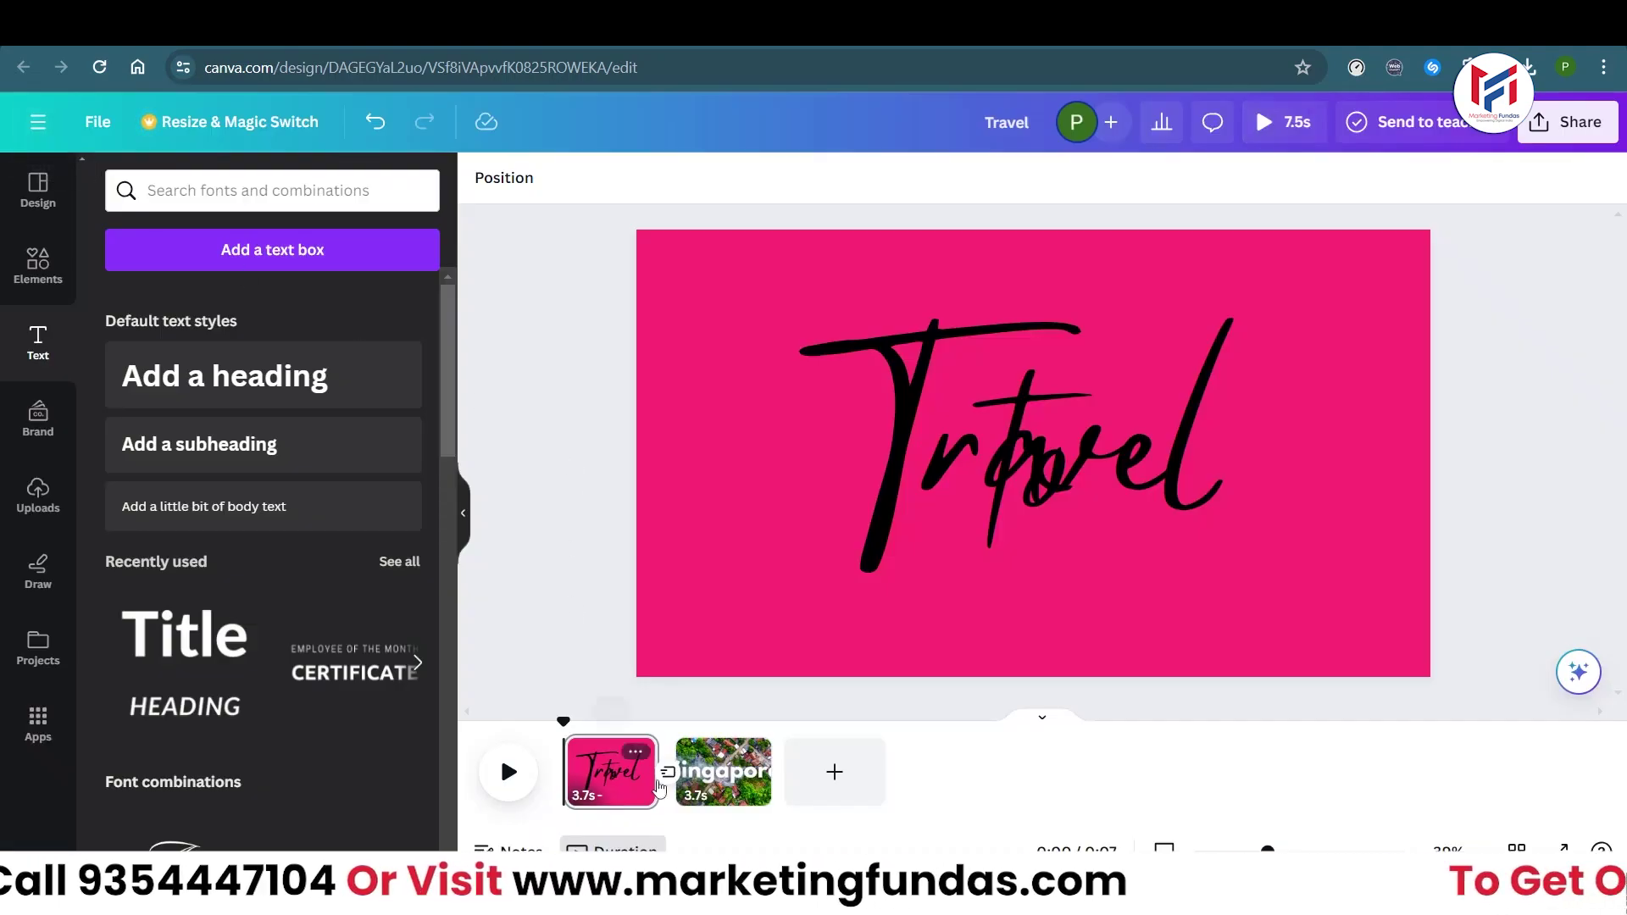